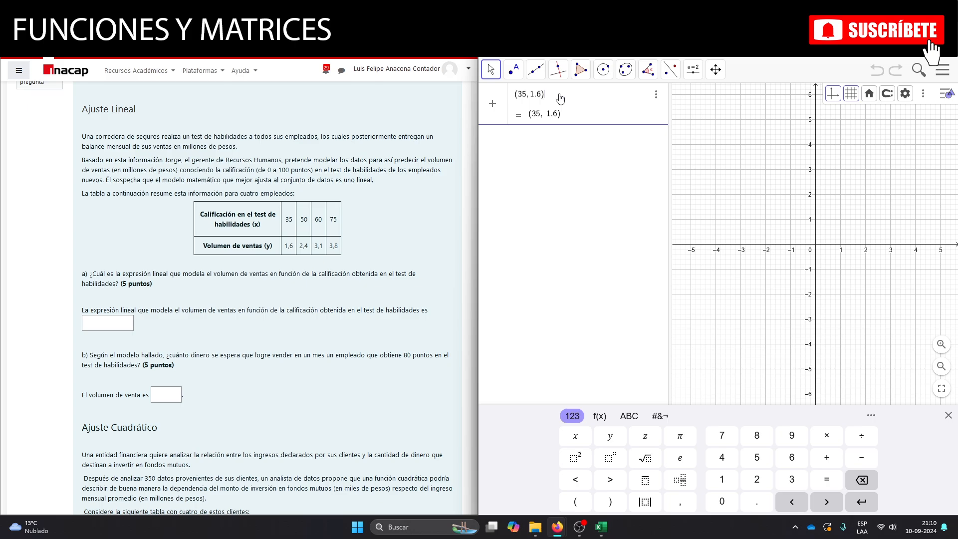
Add the first two linear data points, (35, 1.6) and (50, 2.4), to the algebra list.
{"action": "key", "text": "Return"}
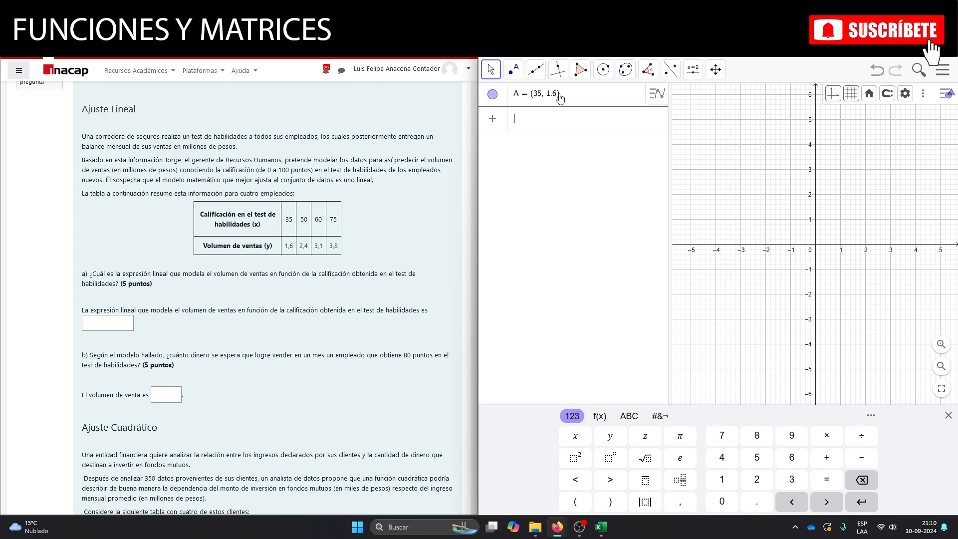
{"action": "type", "text": "("}
{"action": "type", "text": "50"}
{"action": "type", "text": ", "}
{"action": "type", "text": "2.4"}
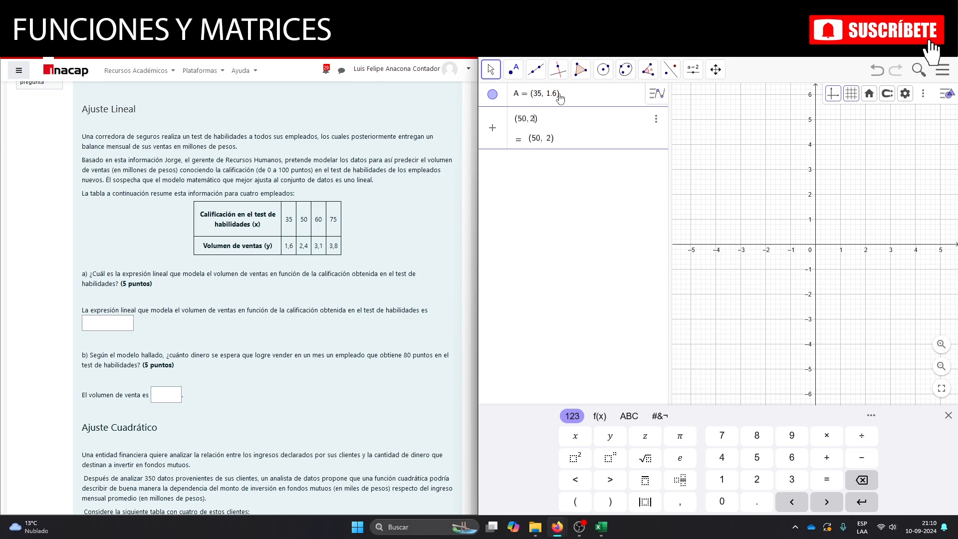
{"action": "key", "text": "Return"}
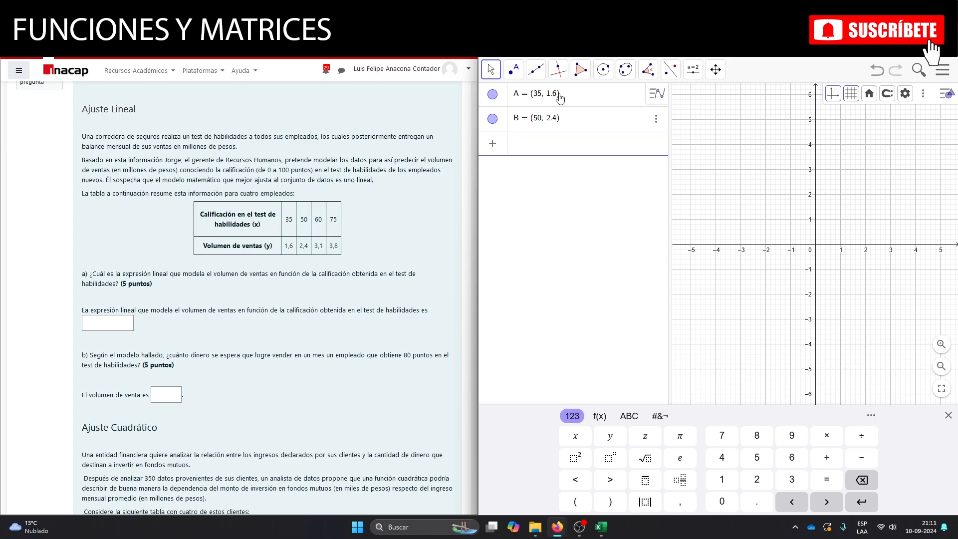
Add the remaining two linear data points, (60, 3.1) and (75, 3.8).
{"action": "type", "text": "(60,3.4"}
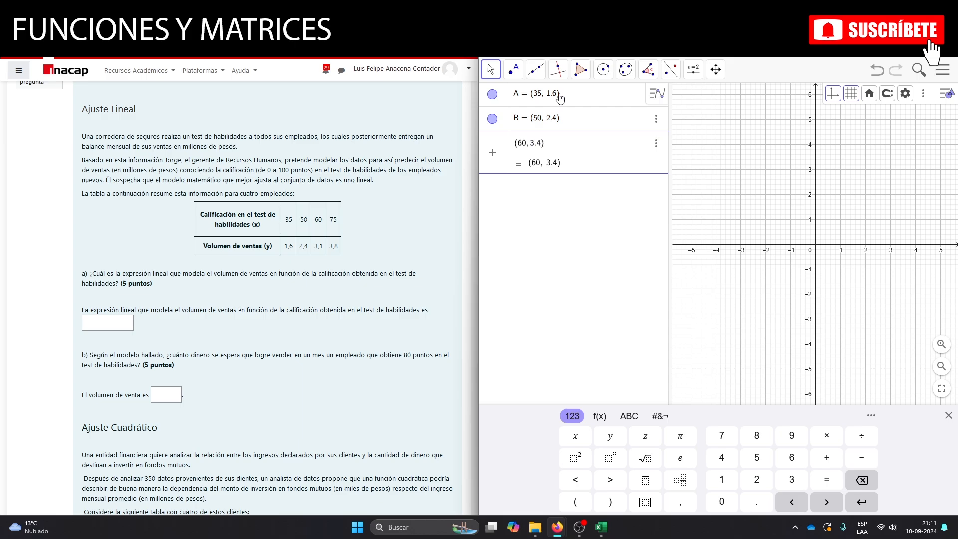
{"action": "key", "text": "BackSpace"}
{"action": "type", "text": "1"}
{"action": "key", "text": "Return"}
{"action": "type", "text": "(75"}
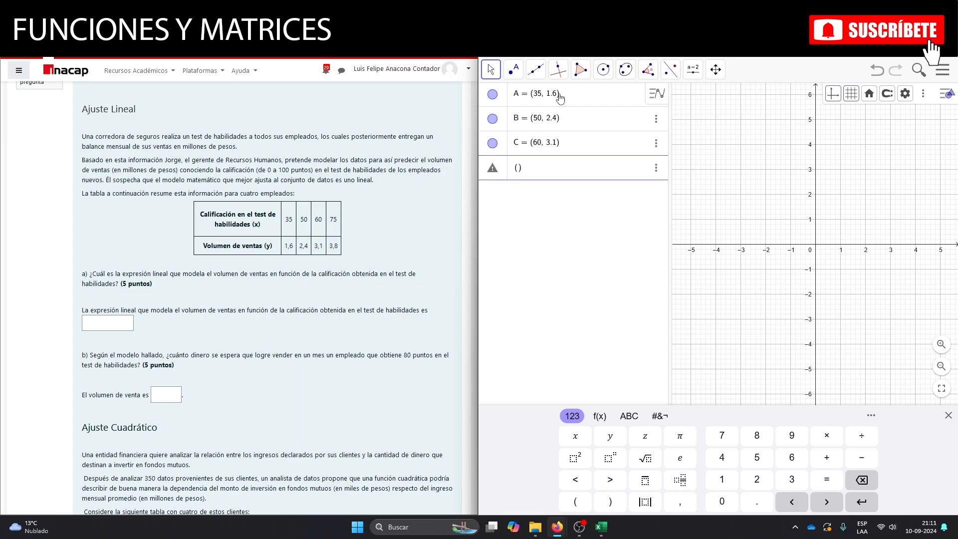
{"action": "type", "text": ", 3.8"}
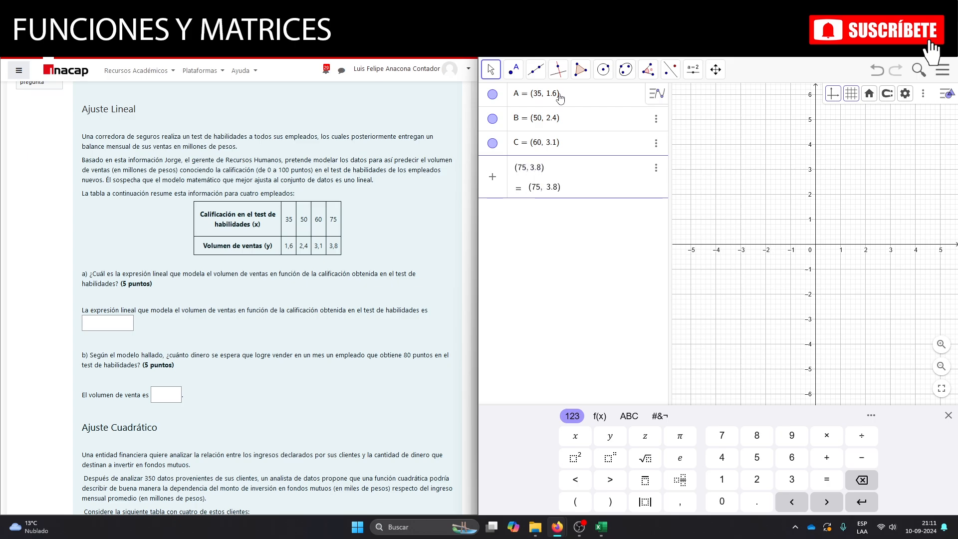
{"action": "key", "text": "Return"}
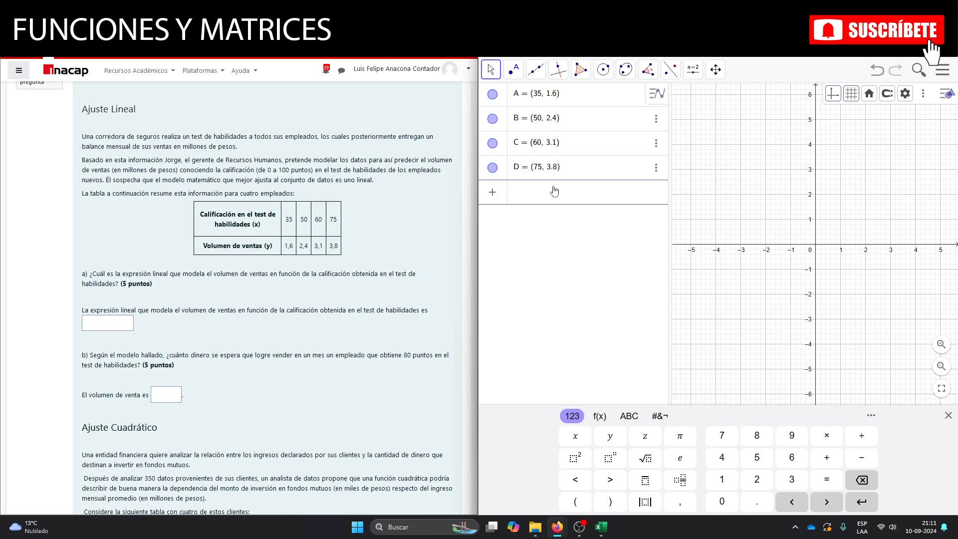
Fit a degree 1 polynomial to points A, B, C and D using AjustePolinómico({A, B, C, D}, 1).
{"action": "type", "text": "ajuste"}
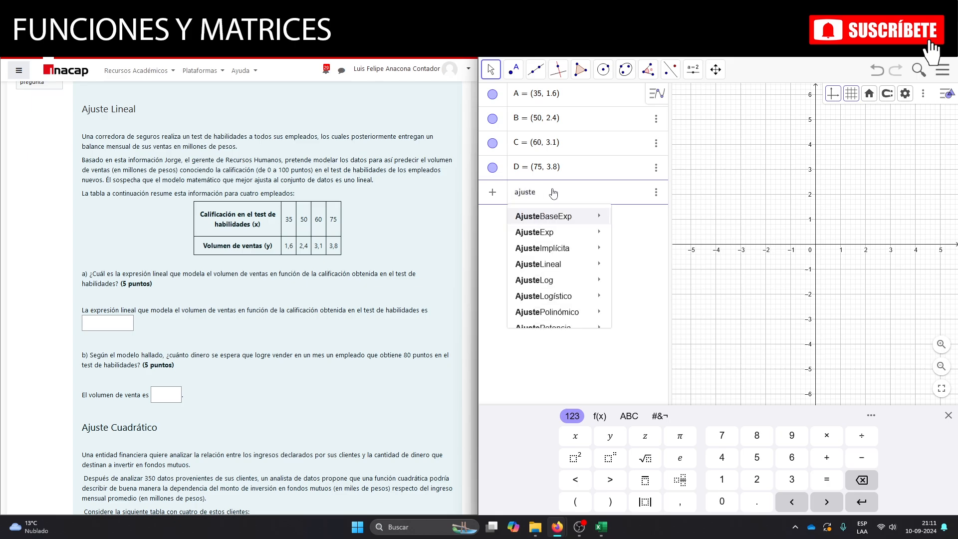
{"action": "type", "text": "pol"}
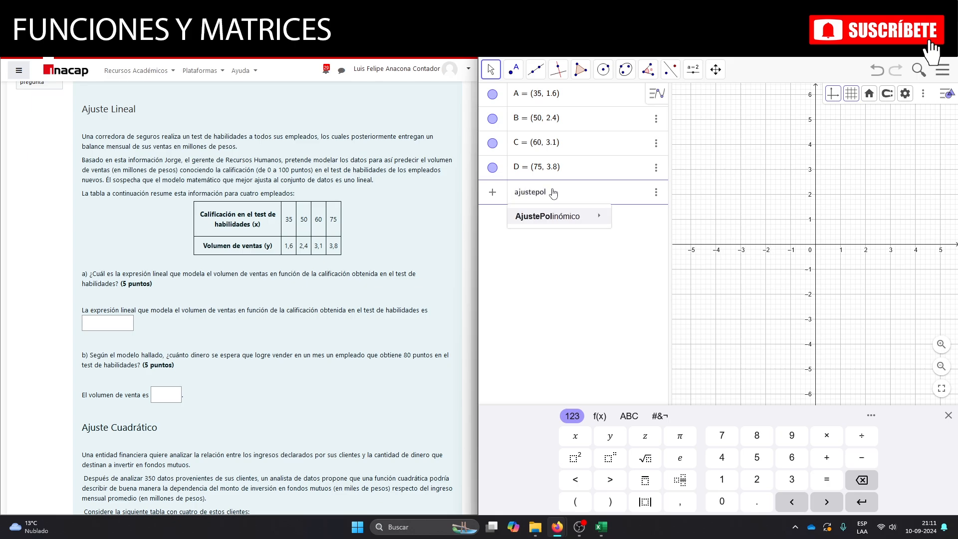
{"action": "key", "text": "Return"}
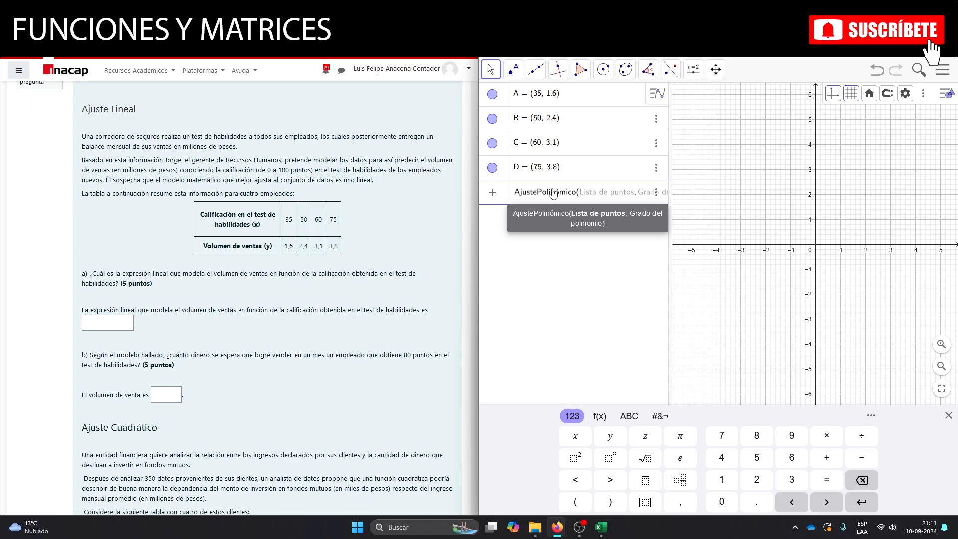
{"action": "type", "text": "{"}
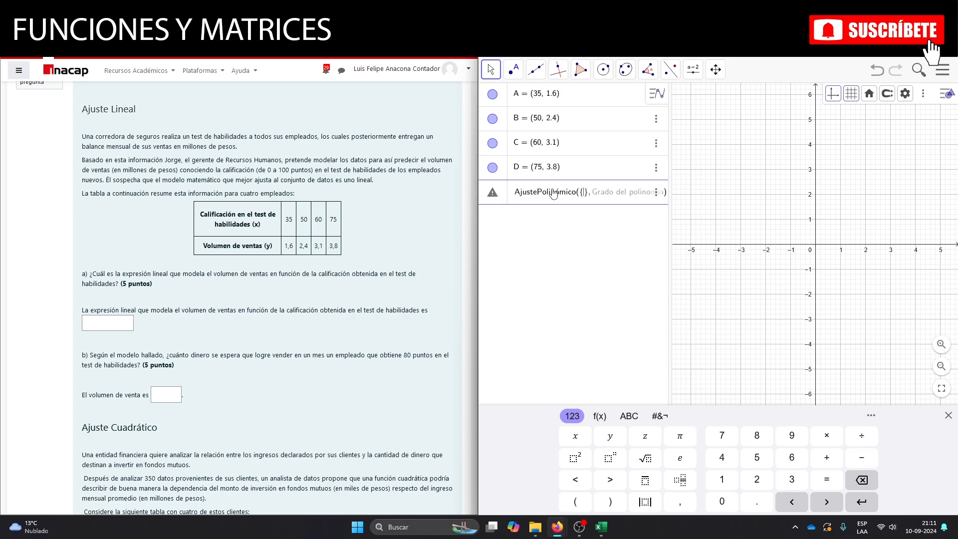
{"action": "type", "text": "A, B, C, D"}
{"action": "key", "text": "Right"}
{"action": "key", "text": "Right"}
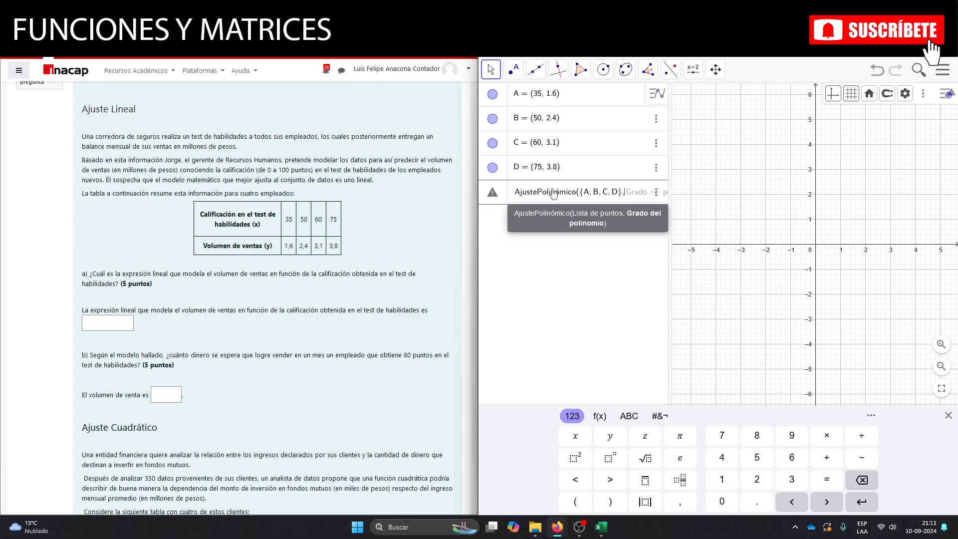
{"action": "type", "text": "1"}
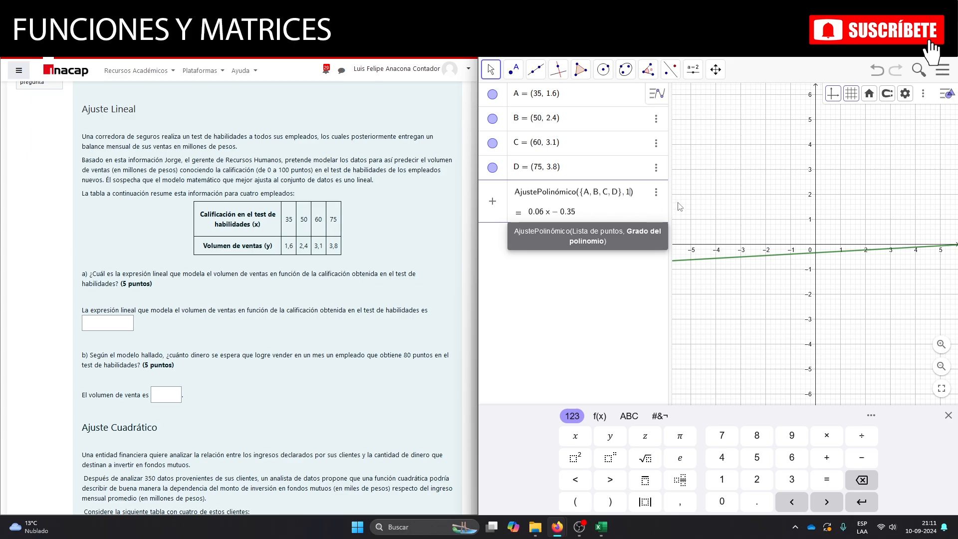
{"action": "left_click_drag", "start_coordinate": [670, 195], "coordinate": [742, 195]}
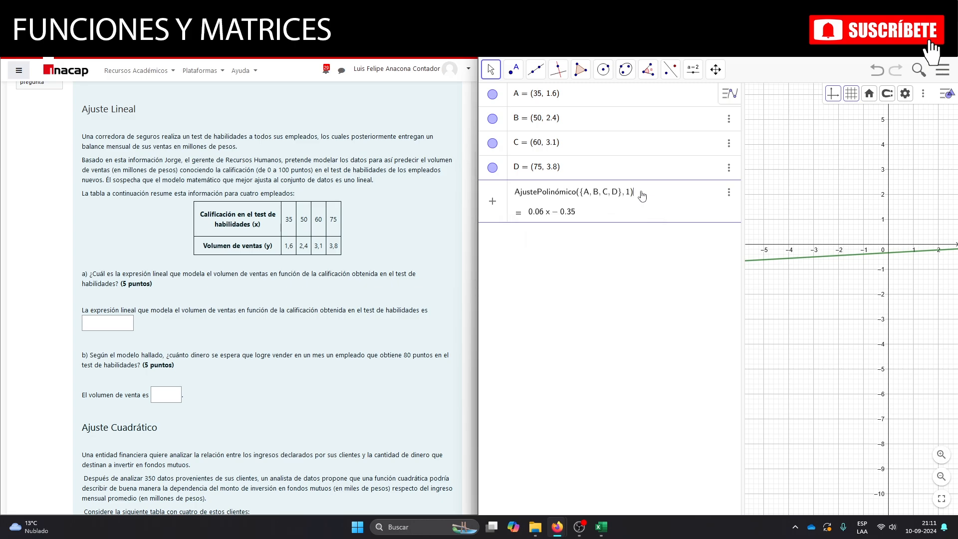
{"action": "key", "text": "Return"}
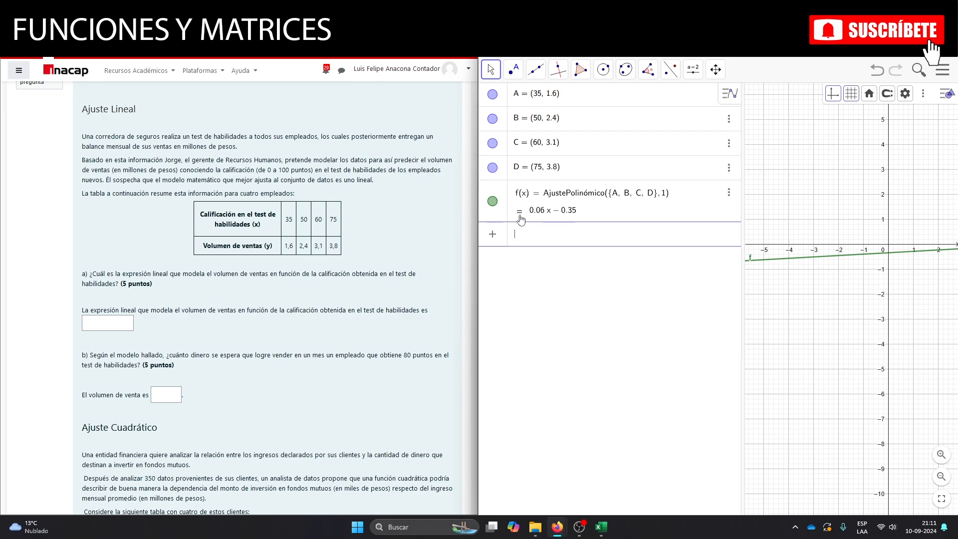
Answer question a) of the quiz with the linear expression 0.06x-0.35.
{"action": "left_click", "coordinate": [119, 324]}
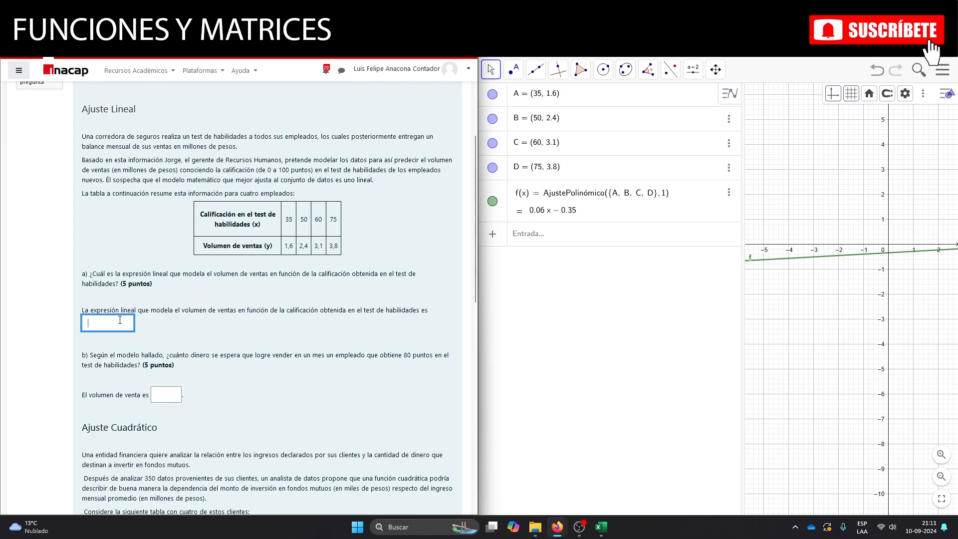
{"action": "type", "text": "0.06x"}
{"action": "scroll", "coordinate": [140, 190], "scroll_direction": "up", "scroll_amount": 3}
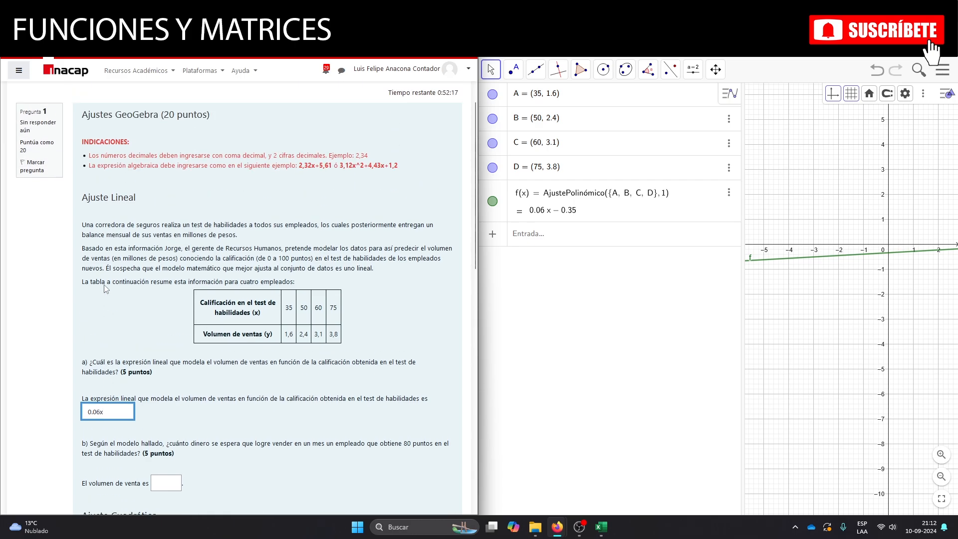
{"action": "scroll", "coordinate": [319, 197], "scroll_direction": "down", "scroll_amount": 3}
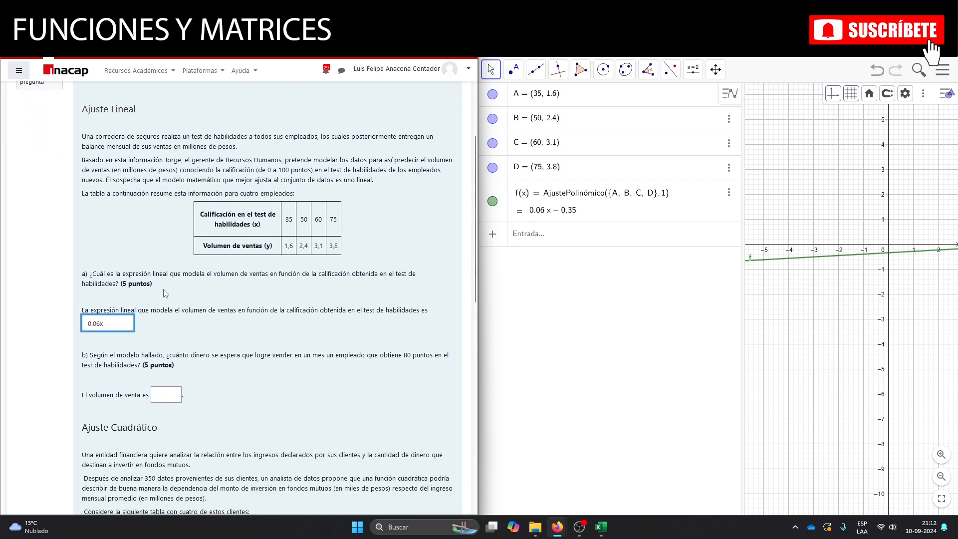
{"action": "type", "text": "-0.35"}
Evaluate the fitted linear function at a test score of 80 with f(80).
{"action": "scroll", "coordinate": [160, 322], "scroll_direction": "down", "scroll_amount": 3}
{"action": "left_click", "coordinate": [166, 304]}
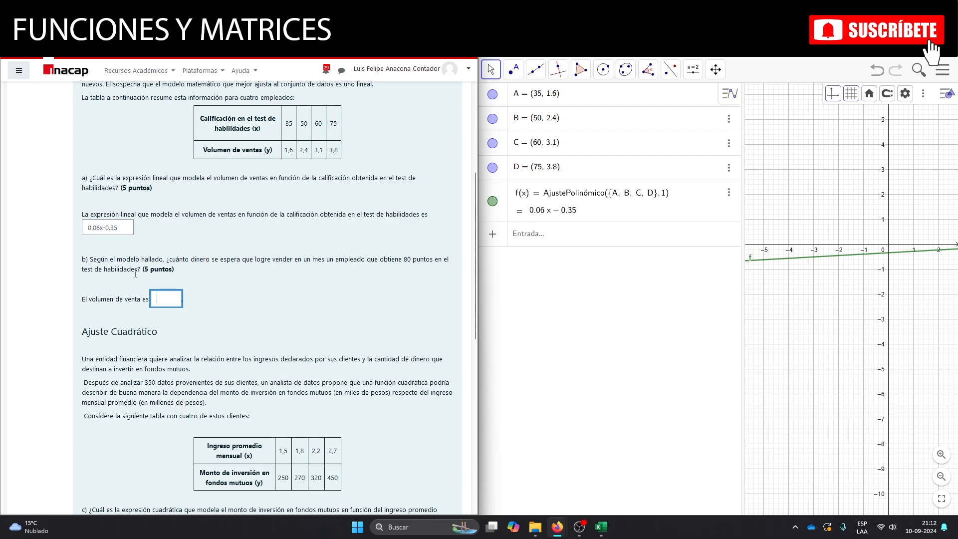
{"action": "left_click", "coordinate": [549, 241]}
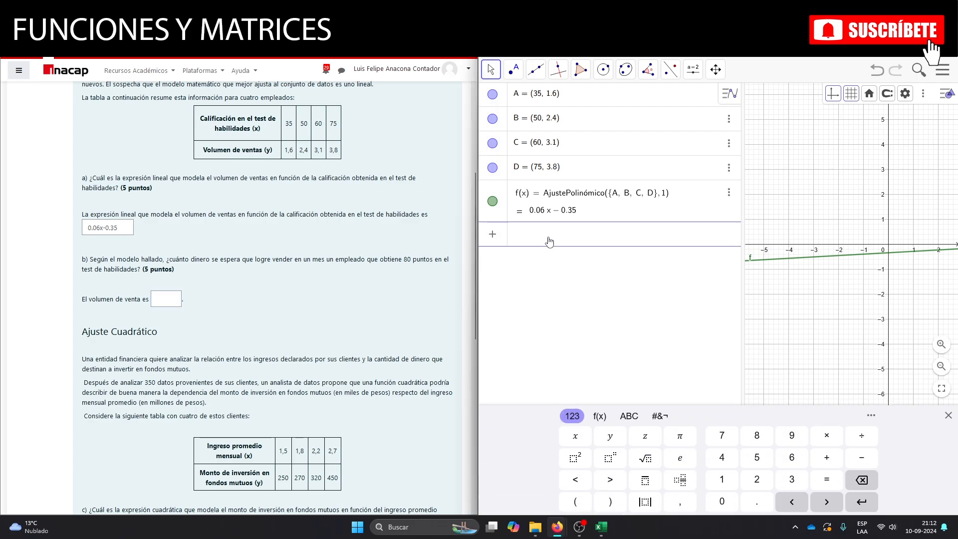
{"action": "type", "text": "f"}
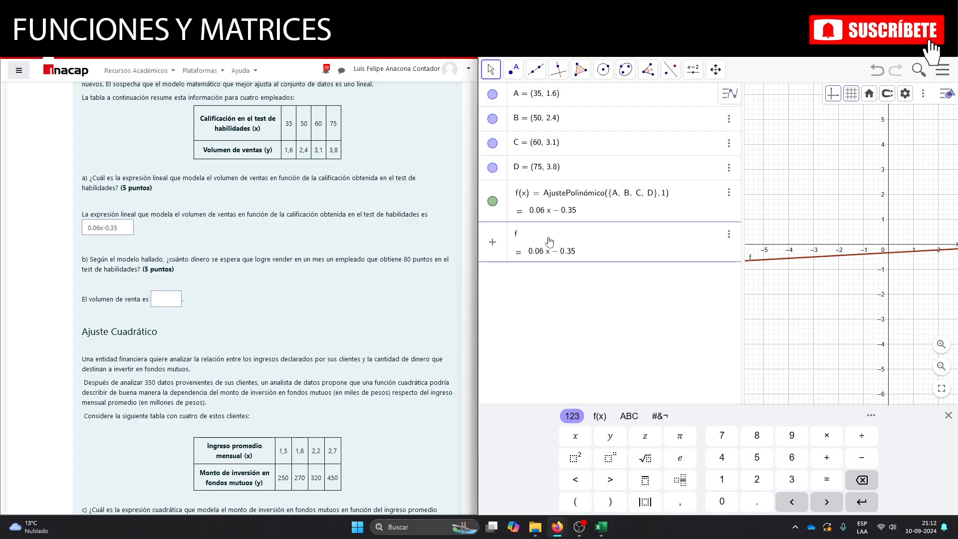
{"action": "type", "text": "("}
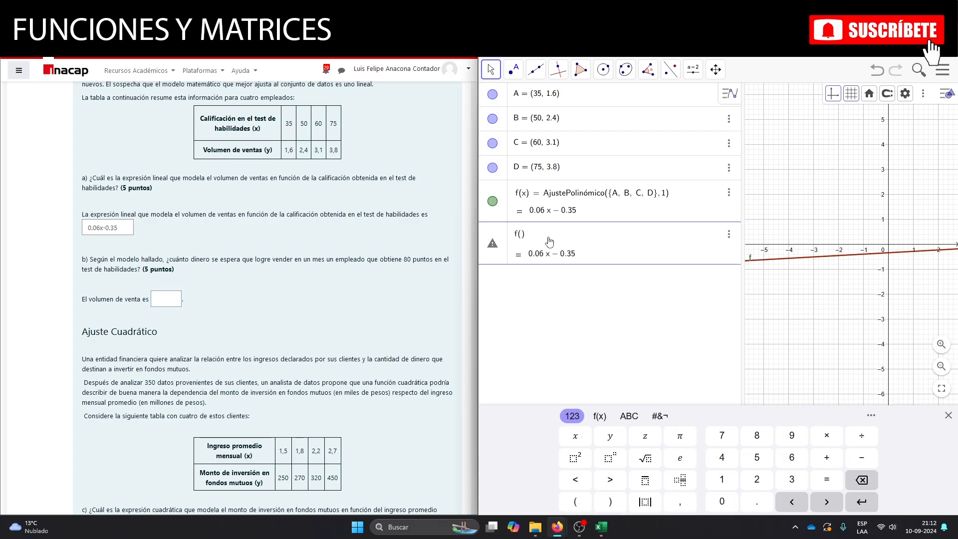
{"action": "type", "text": "80"}
{"action": "key", "text": "Return"}
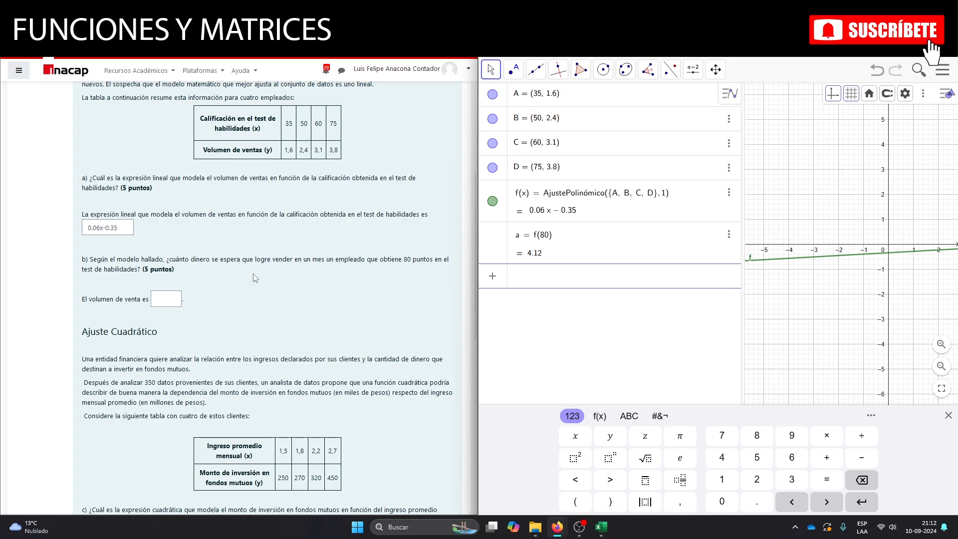
Enter 4.12 as the sales volume answer for question b).
{"action": "left_click", "coordinate": [171, 295]}
{"action": "type", "text": "4"}
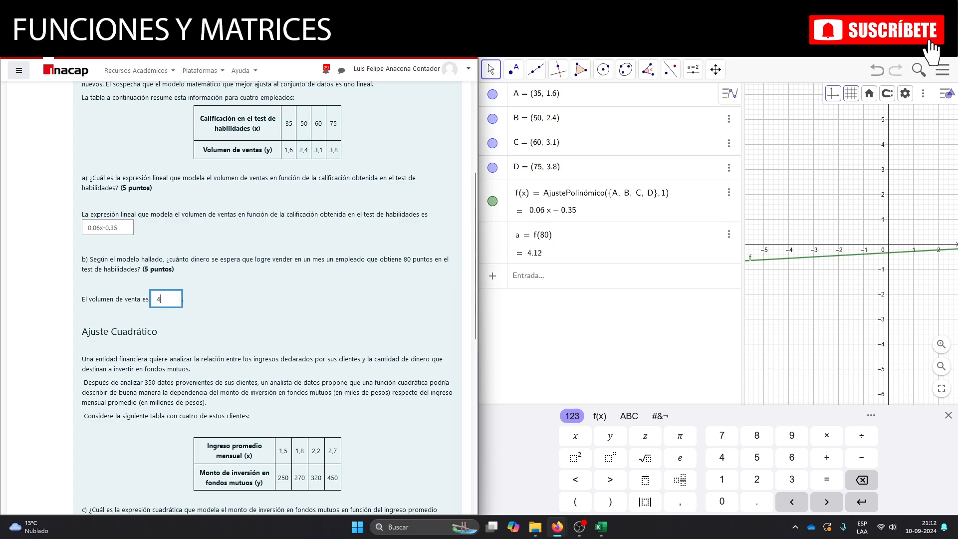
{"action": "type", "text": ".12"}
Add the first two data points of the Ajuste Cuadrático table, (1.5, 250) and (1.8, 270), in GeoGebra.
{"action": "scroll", "coordinate": [195, 273], "scroll_direction": "down", "scroll_amount": 3}
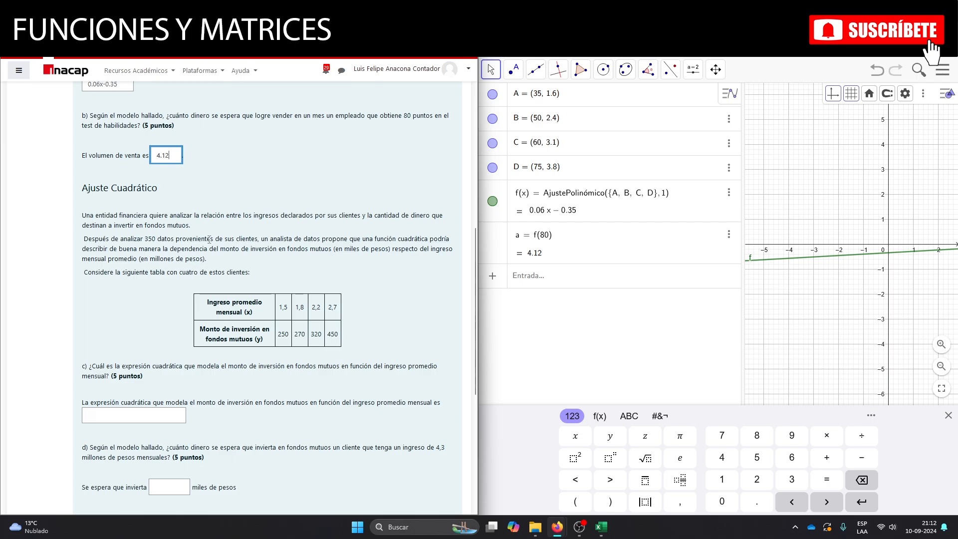
{"action": "scroll", "coordinate": [196, 273], "scroll_direction": "up", "scroll_amount": 6}
{"action": "scroll", "coordinate": [210, 238], "scroll_direction": "down", "scroll_amount": 8}
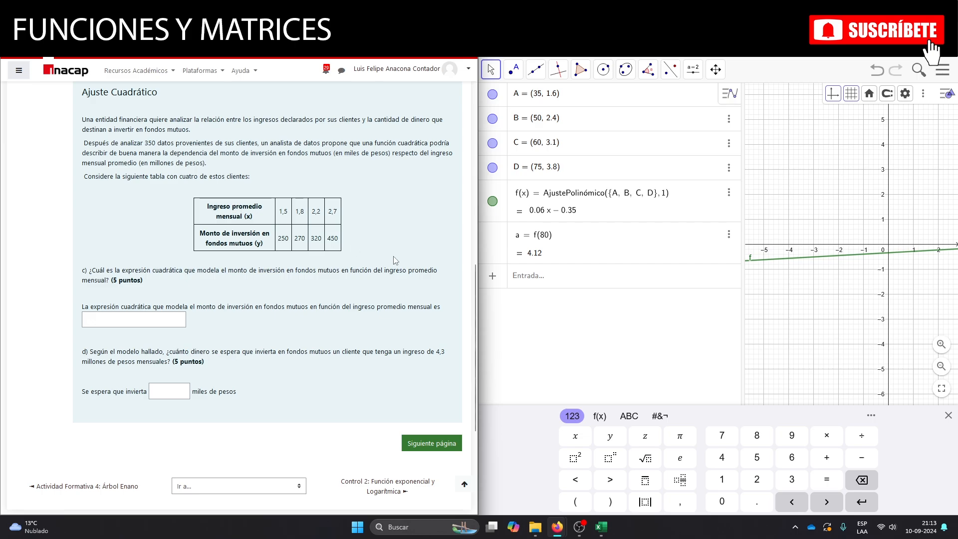
{"action": "left_click", "coordinate": [542, 278]}
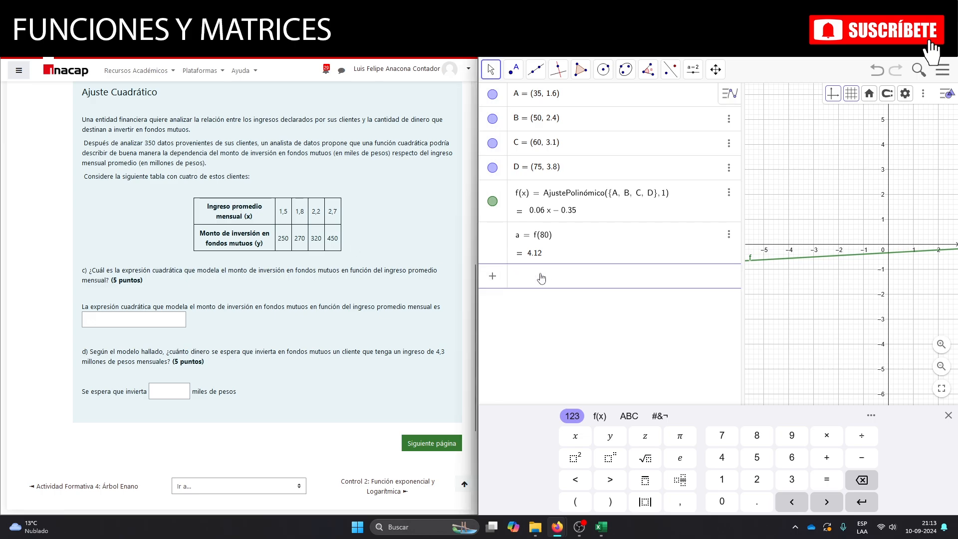
{"action": "type", "text": "("}
{"action": "type", "text": "1.5, "}
{"action": "type", "text": "250"}
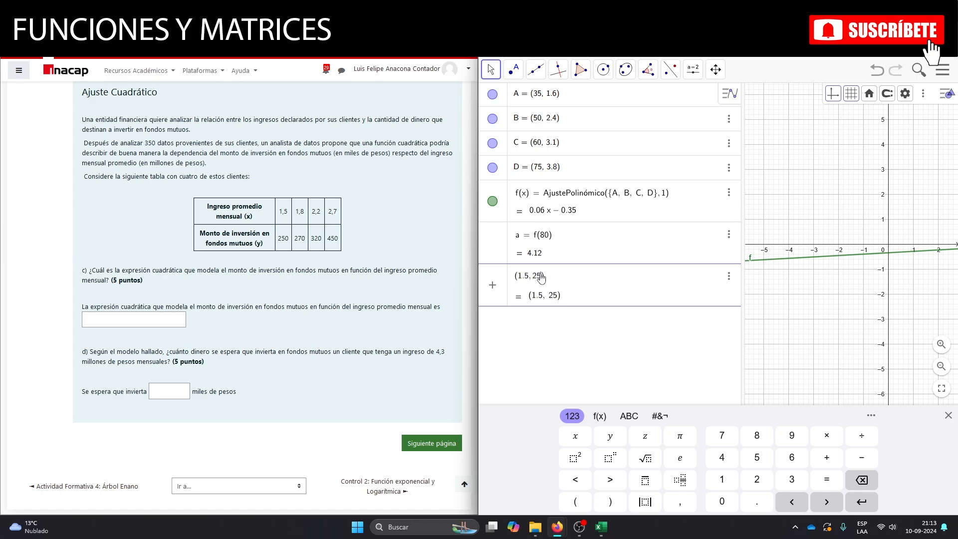
{"action": "key", "text": "Return"}
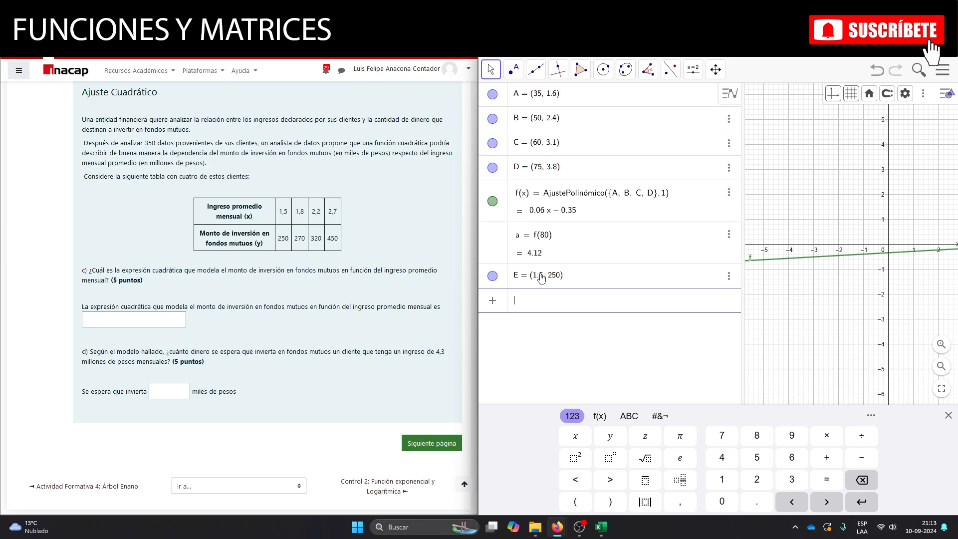
{"action": "type", "text": "(1.8,270"}
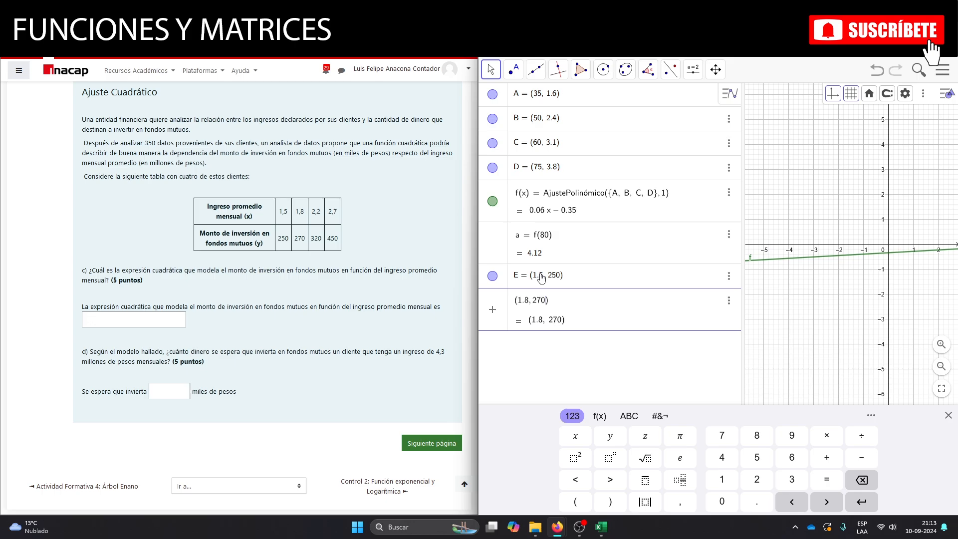
{"action": "key", "text": "Return"}
Add the last two quadratic data points, (2.2, 320) and (2.7, 450).
{"action": "type", "text": "("}
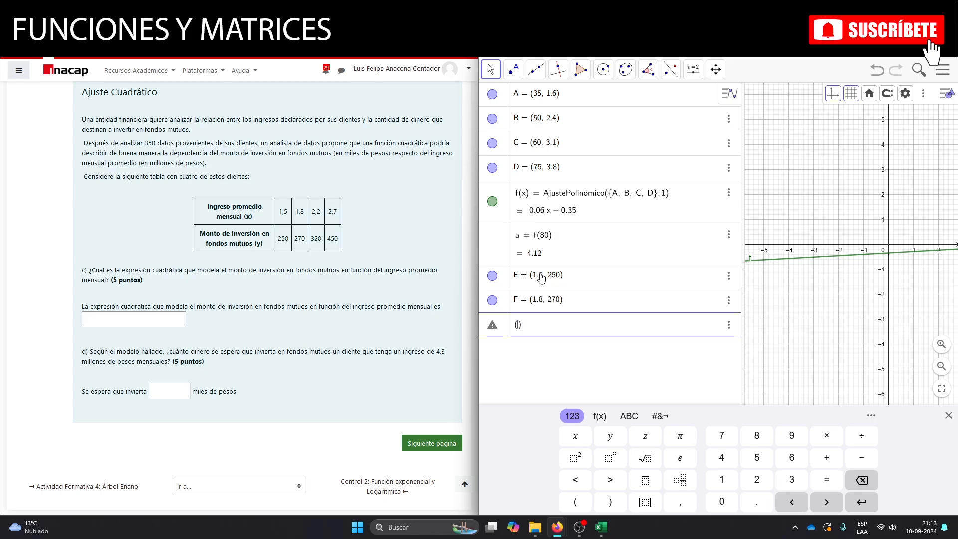
{"action": "type", "text": "2.2, 320"}
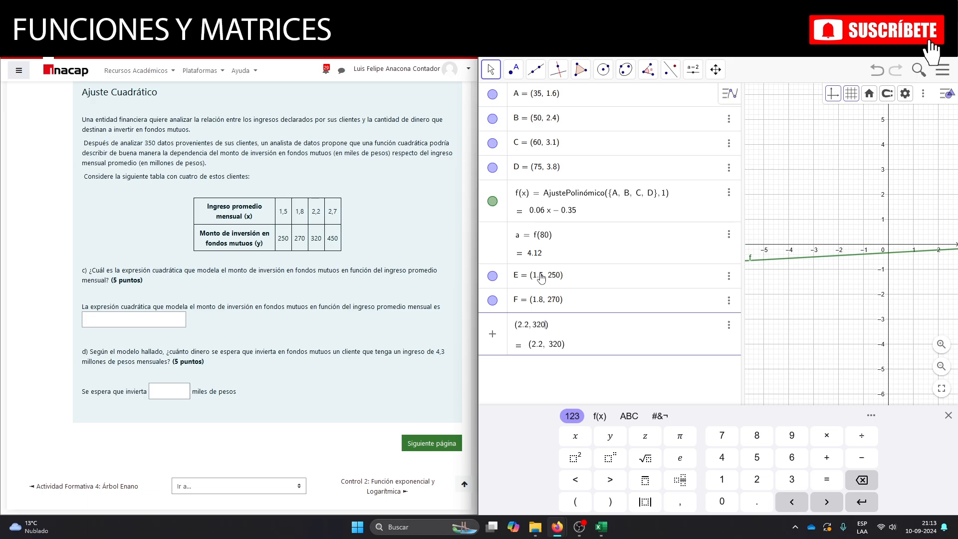
{"action": "key", "text": "Return"}
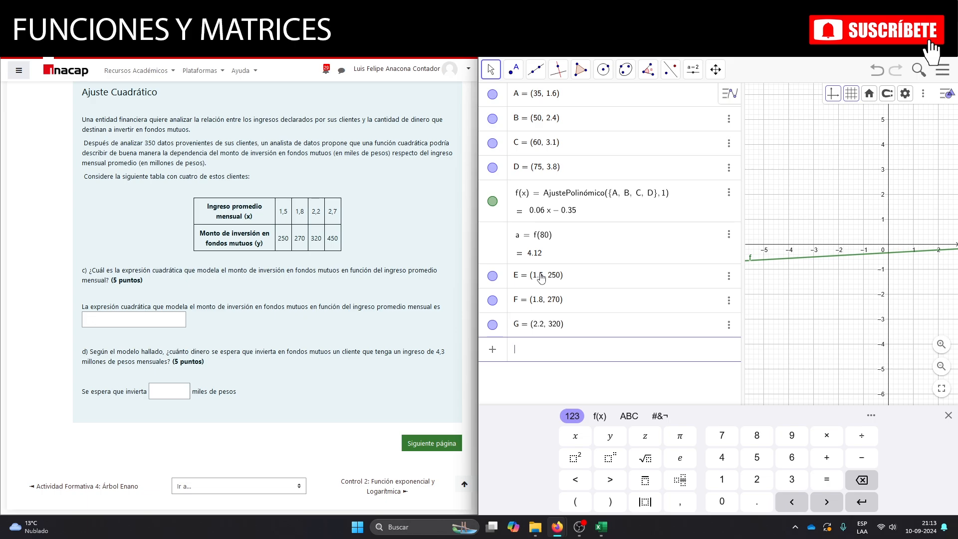
{"action": "type", "text": "("}
{"action": "type", "text": "2.7"}
{"action": "type", "text": ",450"}
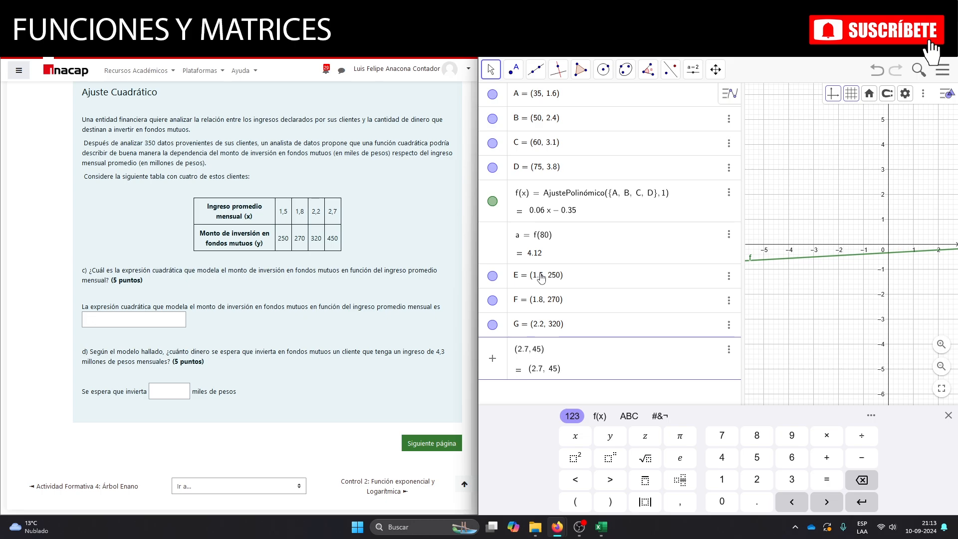
{"action": "key", "text": "Return"}
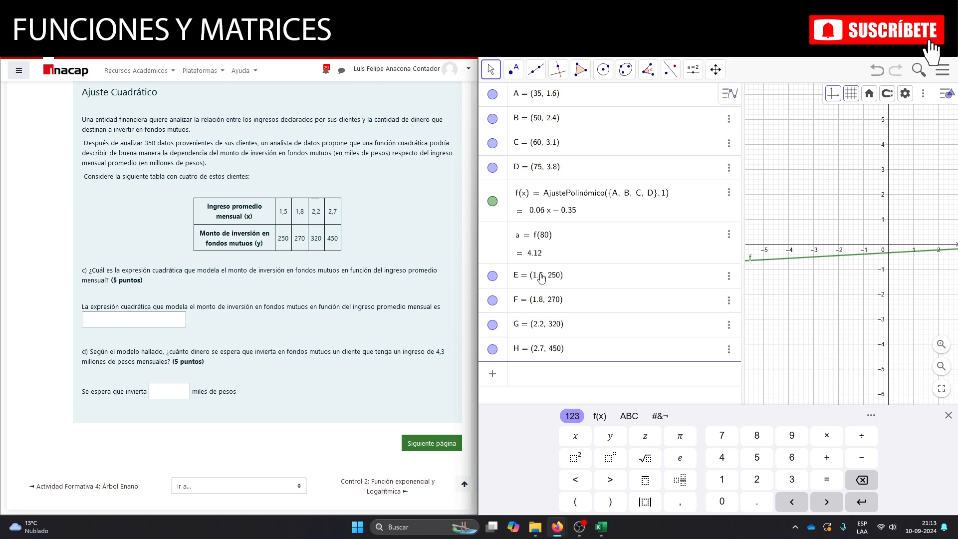
Fit a degree 2 polynomial to points E, F, G and H with AjustePolinómico.
{"action": "type", "text": "ajuste"}
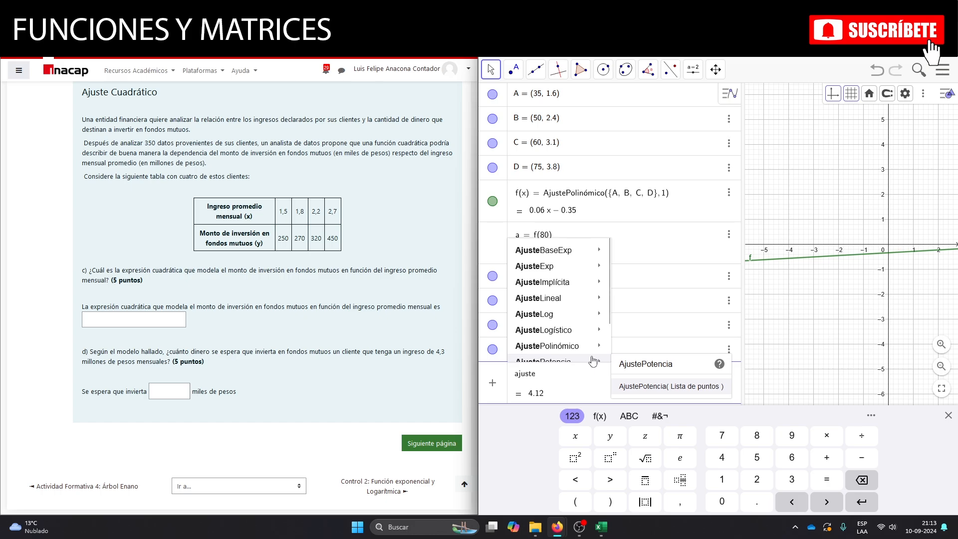
{"action": "type", "text": "pol"}
{"action": "left_click", "coordinate": [593, 359]}
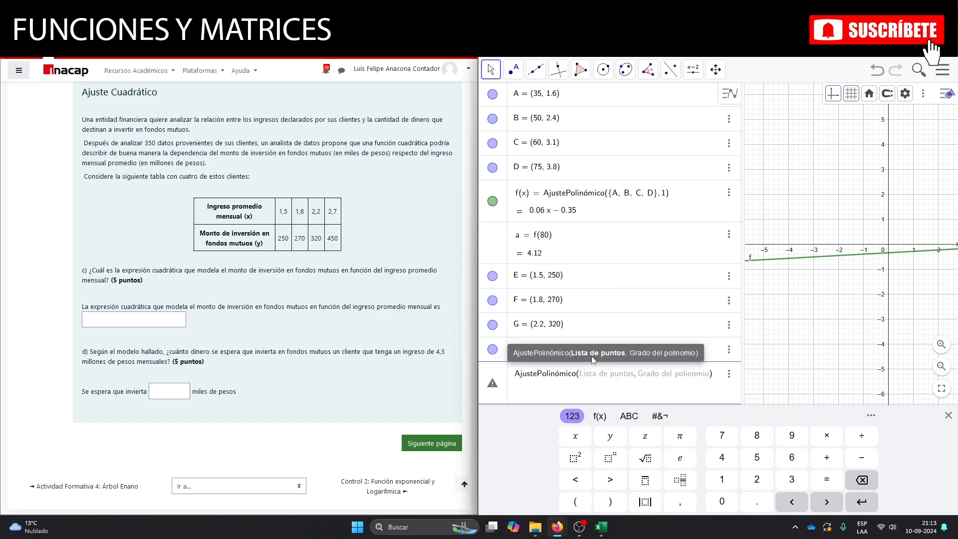
{"action": "type", "text": "{"}
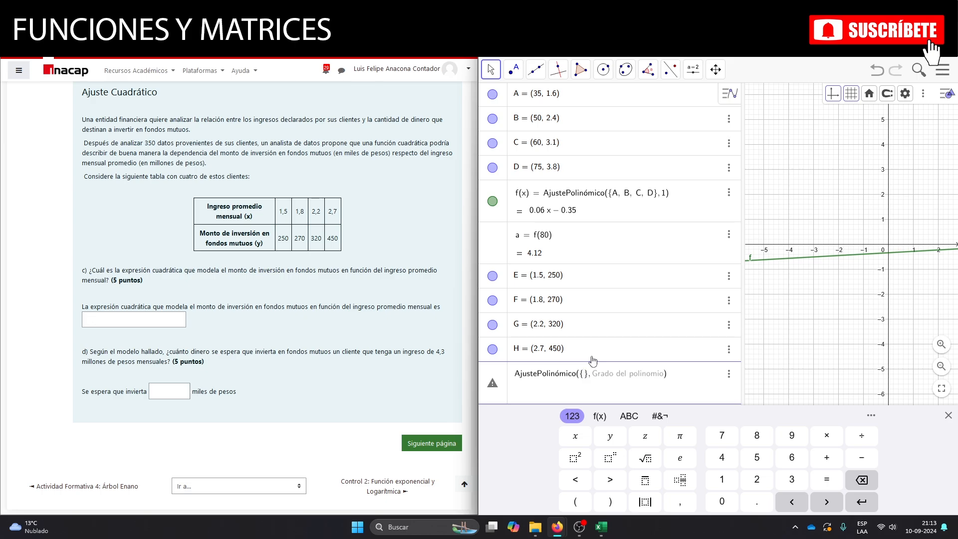
{"action": "type", "text": "E, F, G, H"}
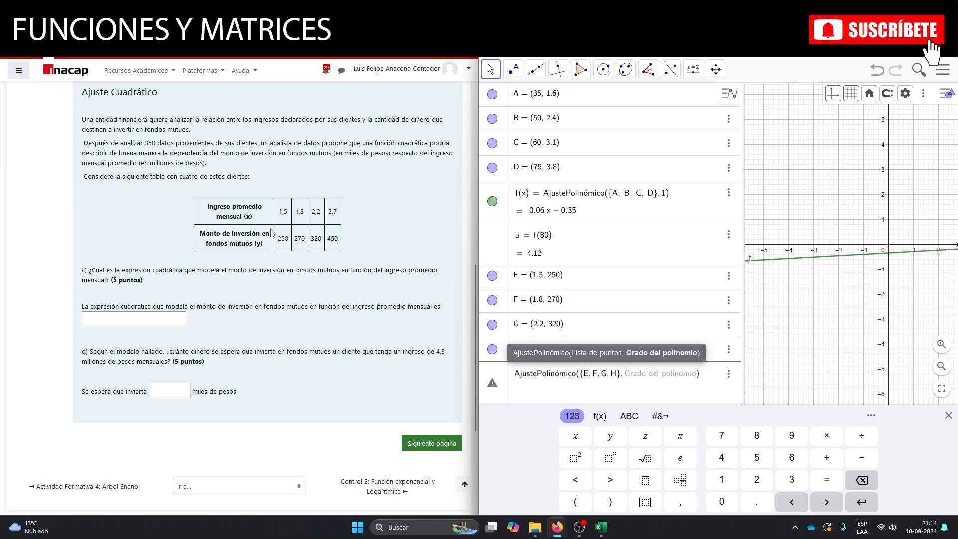
{"action": "type", "text": "2"}
{"action": "key", "text": "Return"}
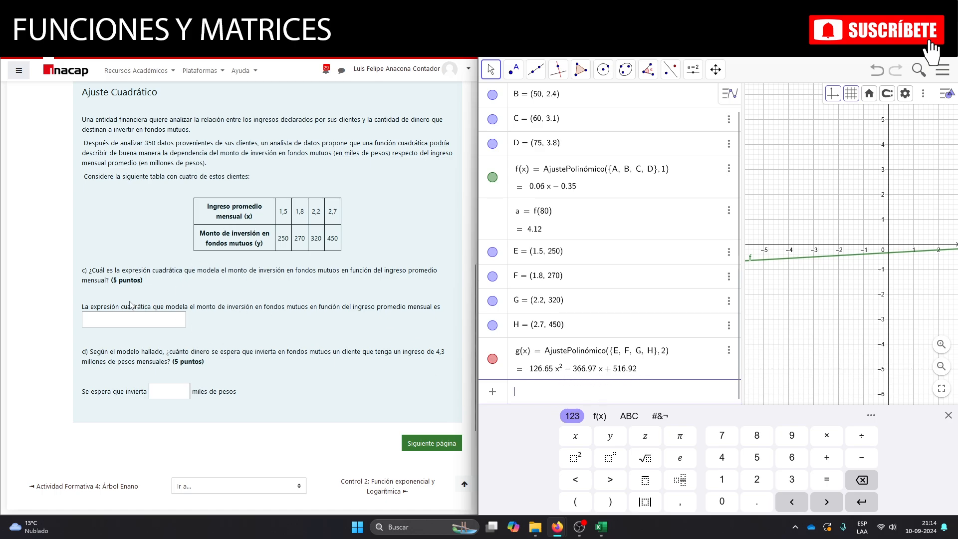
Enter 126.65x^2-366.97x+516.92 as the quadratic expression answer for question c).
{"action": "left_click", "coordinate": [97, 317]}
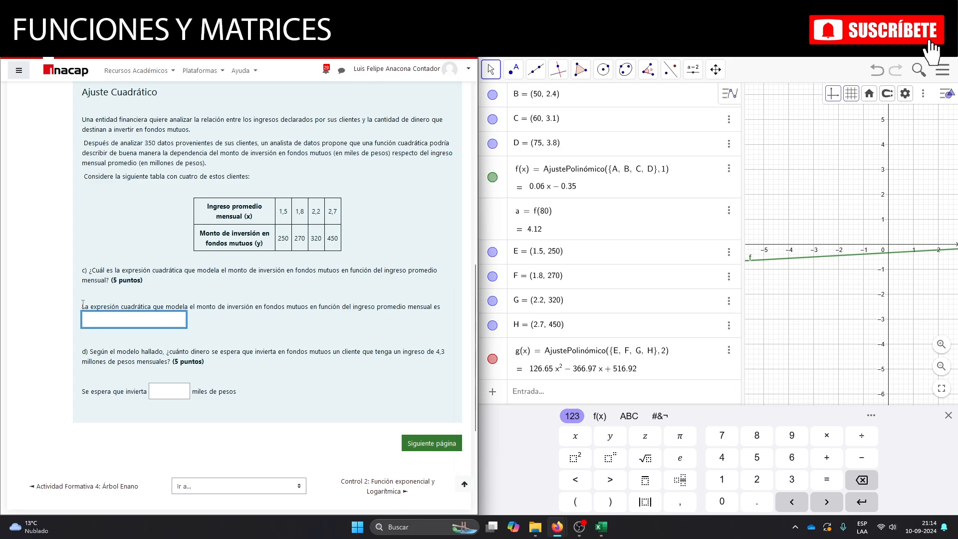
{"action": "type", "text": "126.6"}
{"action": "type", "text": "^2-366.97x+516.92"}
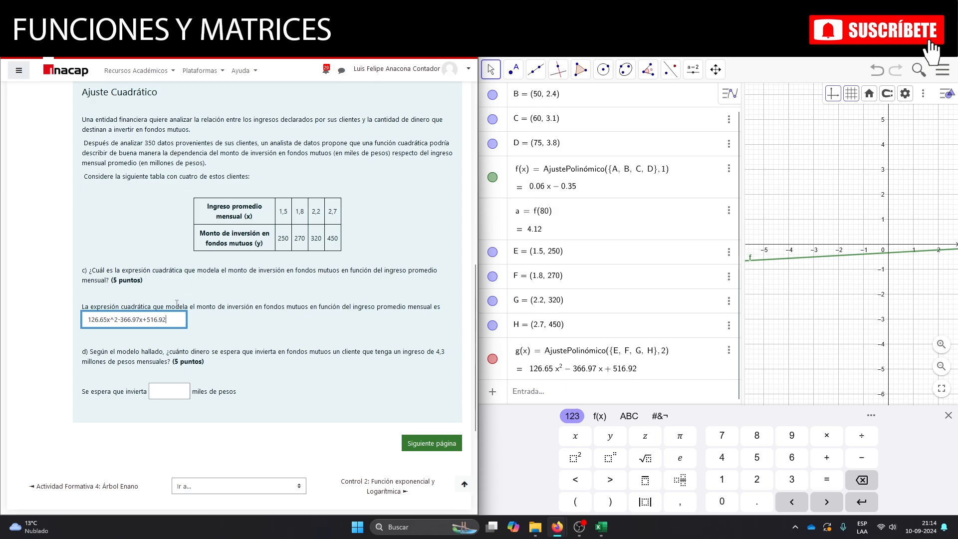
Evaluate the fitted quadratic function at an income of 4.3 with g(4.3).
{"action": "scroll", "coordinate": [177, 308], "scroll_direction": "down", "scroll_amount": 2}
{"action": "scroll", "coordinate": [177, 308], "scroll_direction": "down", "scroll_amount": 1}
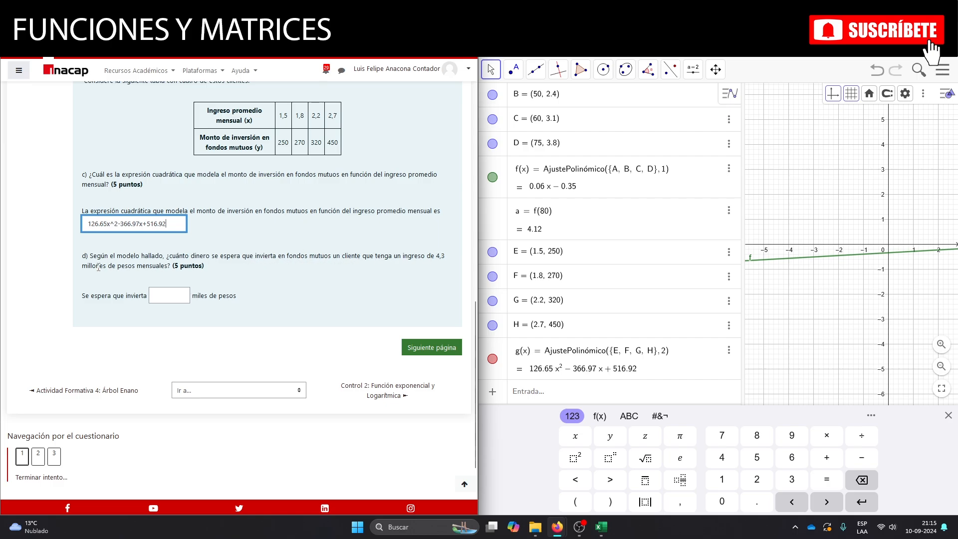
{"action": "left_click", "coordinate": [544, 394]}
{"action": "type", "text": "g"}
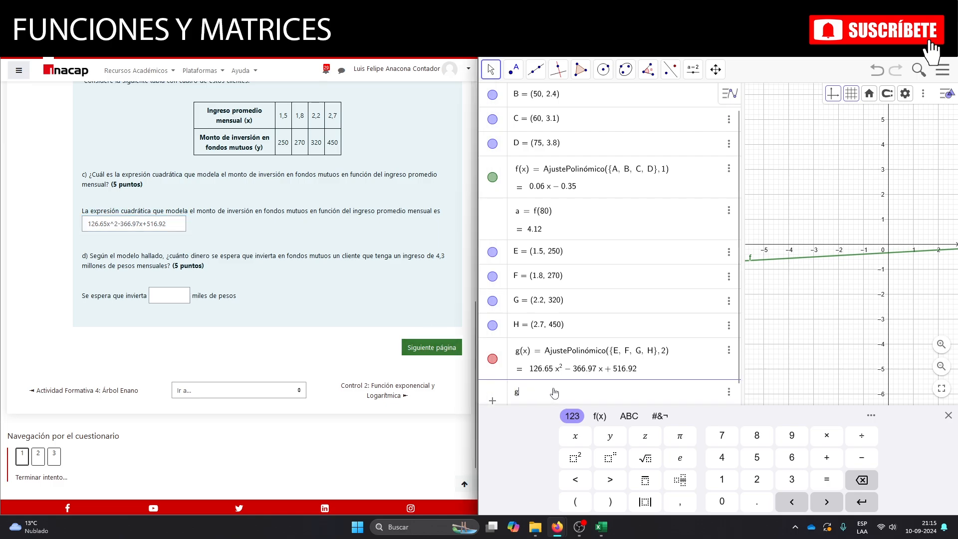
{"action": "type", "text": "("}
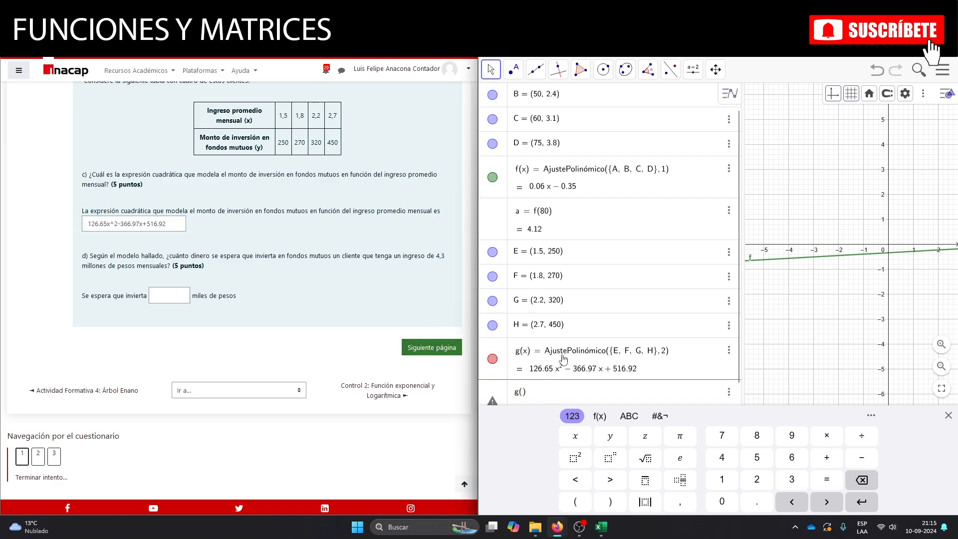
{"action": "type", "text": "4.3"}
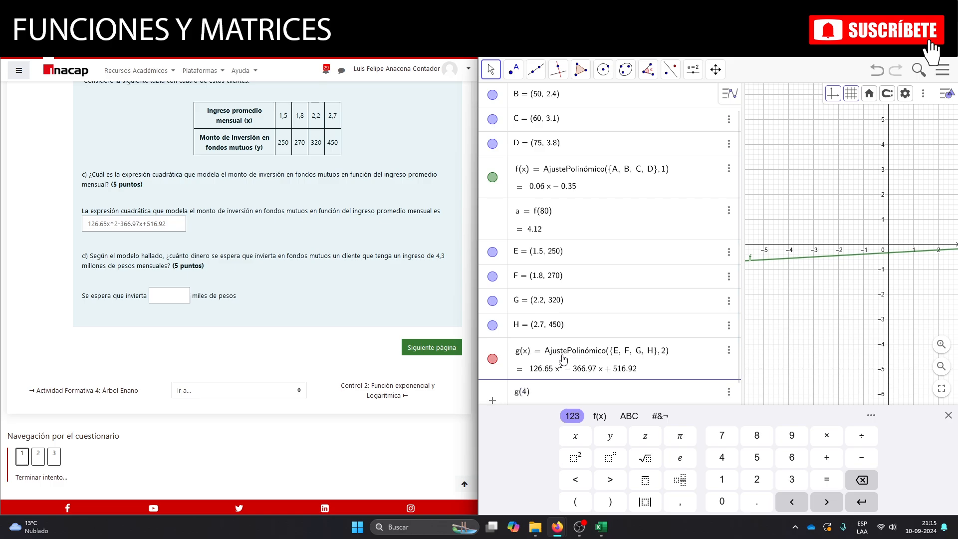
{"action": "key", "text": "Return"}
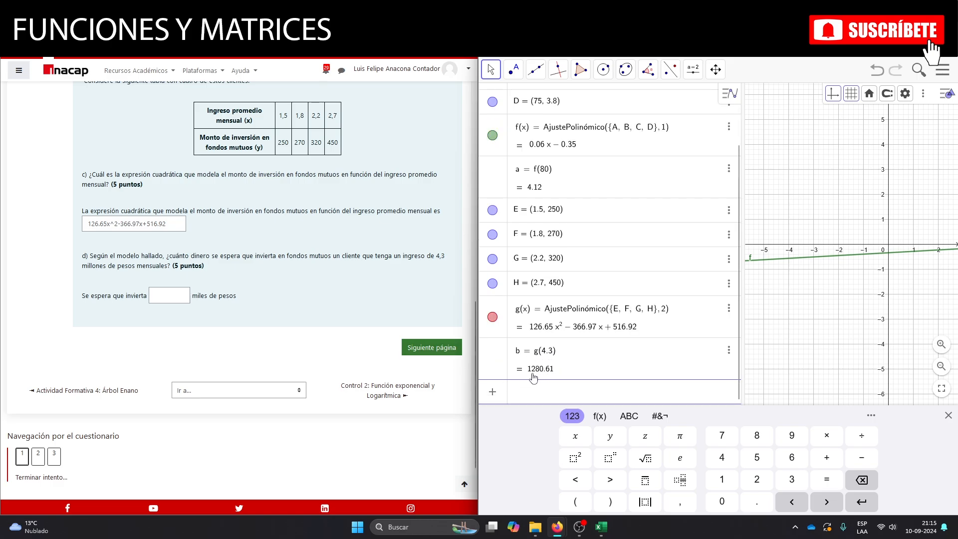
Enter 1280.61 as the expected investment answer for question d).
{"action": "left_click", "coordinate": [165, 296]}
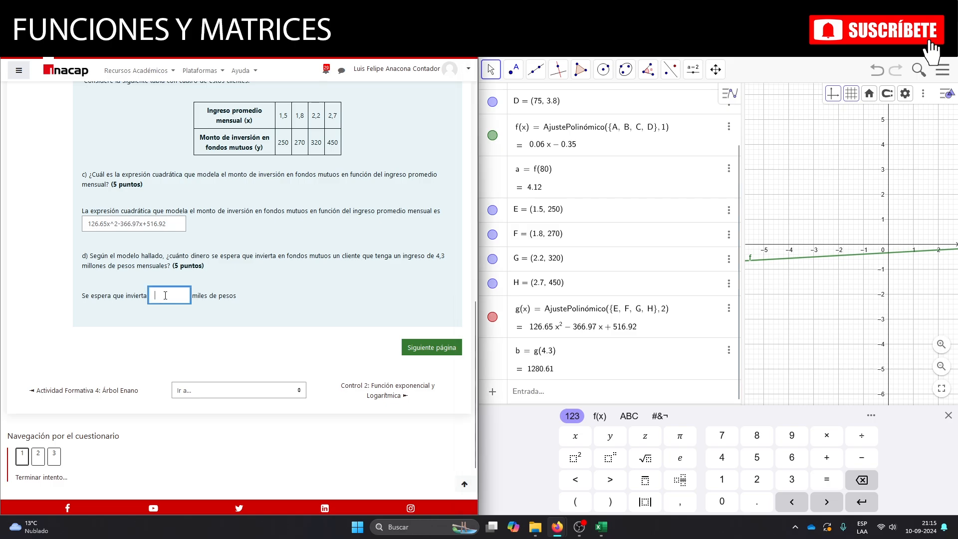
{"action": "type", "text": "1280.61"}
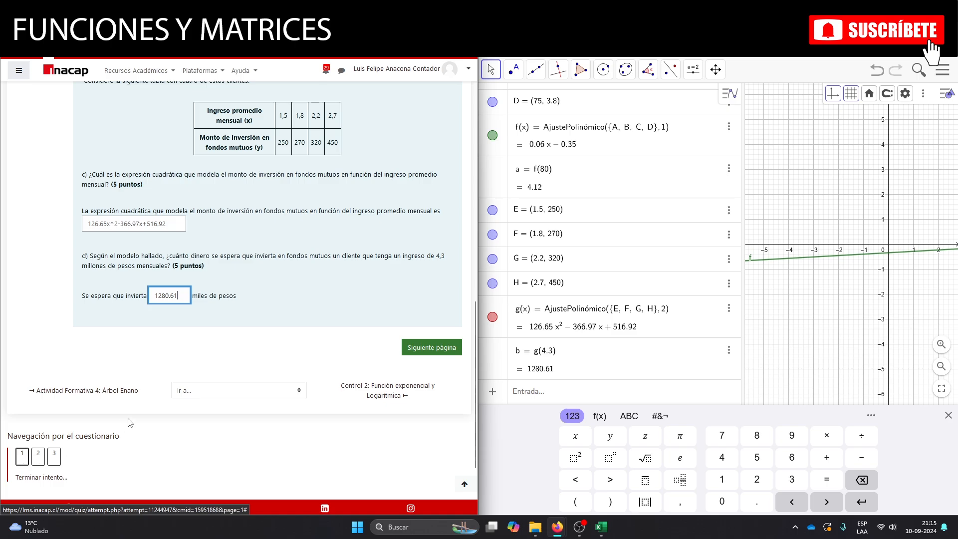
Look back over the instructions and answers of question 1, and go on to the next quiz page.
{"action": "scroll", "coordinate": [147, 415], "scroll_direction": "up", "scroll_amount": 8}
{"action": "scroll", "coordinate": [148, 413], "scroll_direction": "up", "scroll_amount": 5}
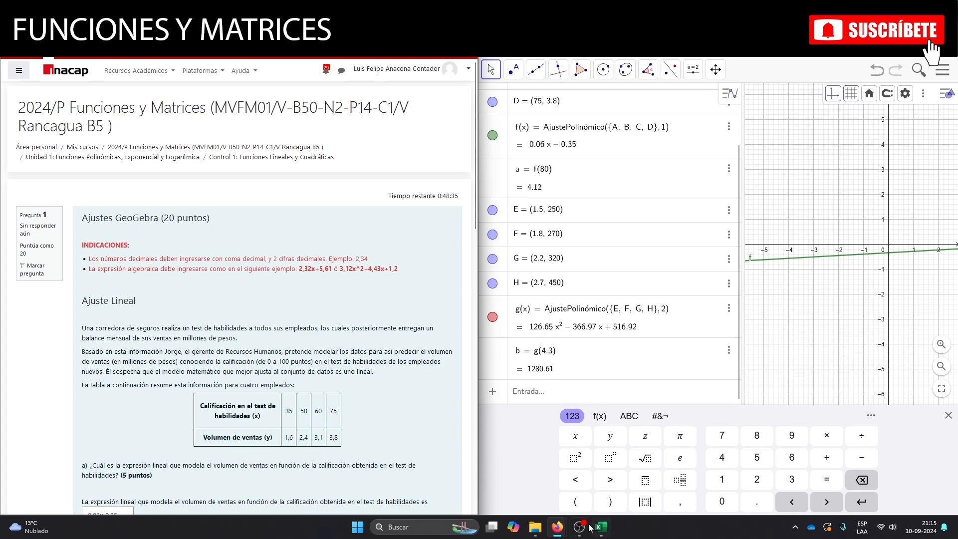
{"action": "scroll", "coordinate": [443, 442], "scroll_direction": "down", "scroll_amount": 4}
{"action": "scroll", "coordinate": [443, 442], "scroll_direction": "down", "scroll_amount": 8}
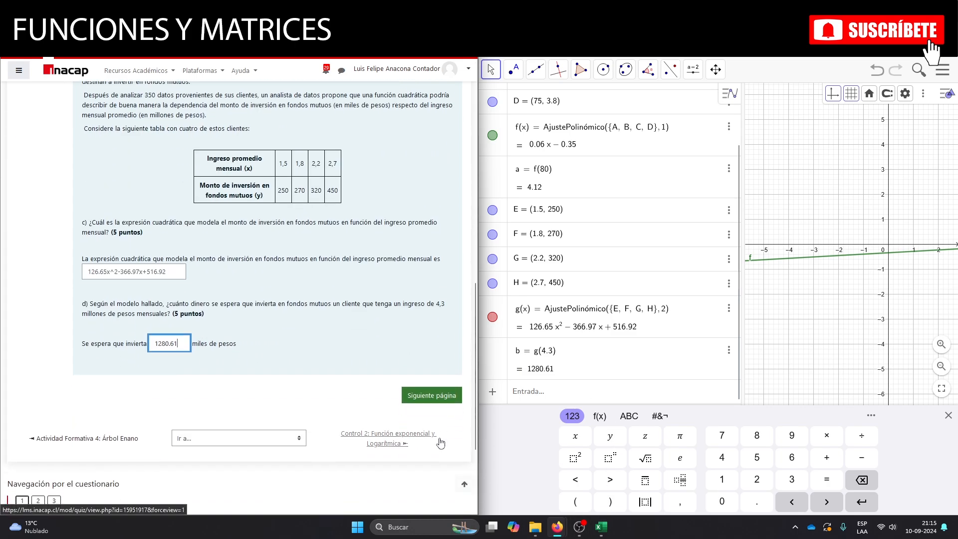
{"action": "left_click", "coordinate": [435, 398]}
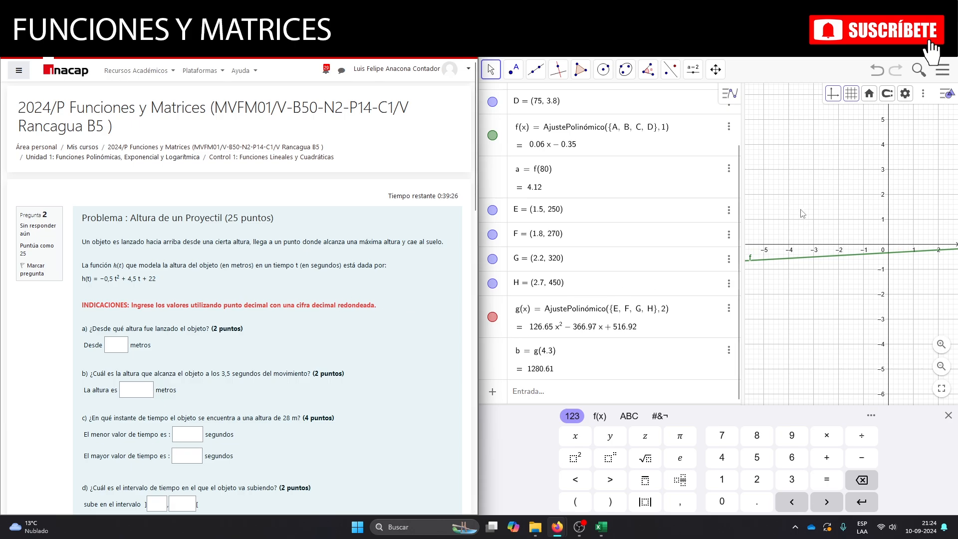
Change the global rounding in GeoGebra to 1 decimal place.
{"action": "left_click", "coordinate": [905, 93]}
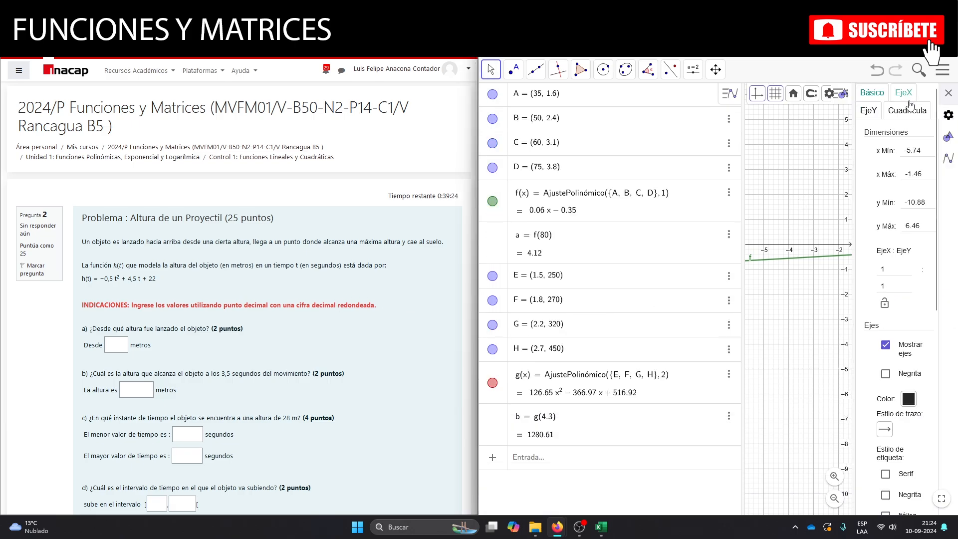
{"action": "left_click", "coordinate": [949, 116]}
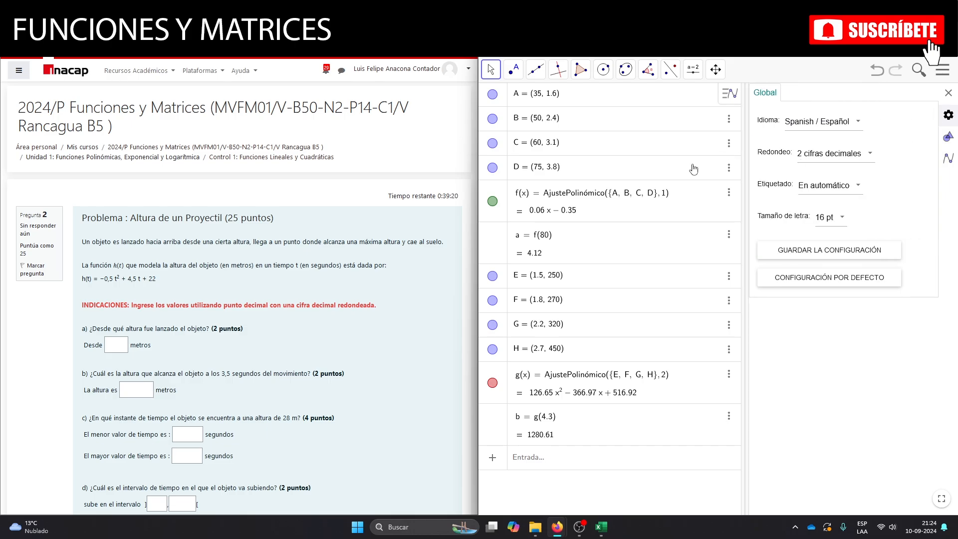
{"action": "left_click", "coordinate": [868, 156]}
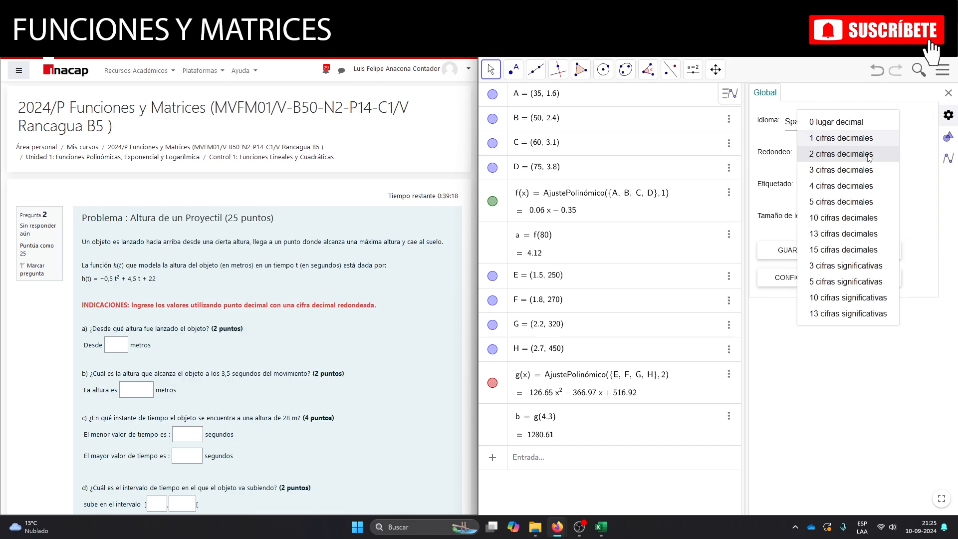
{"action": "left_click", "coordinate": [872, 140]}
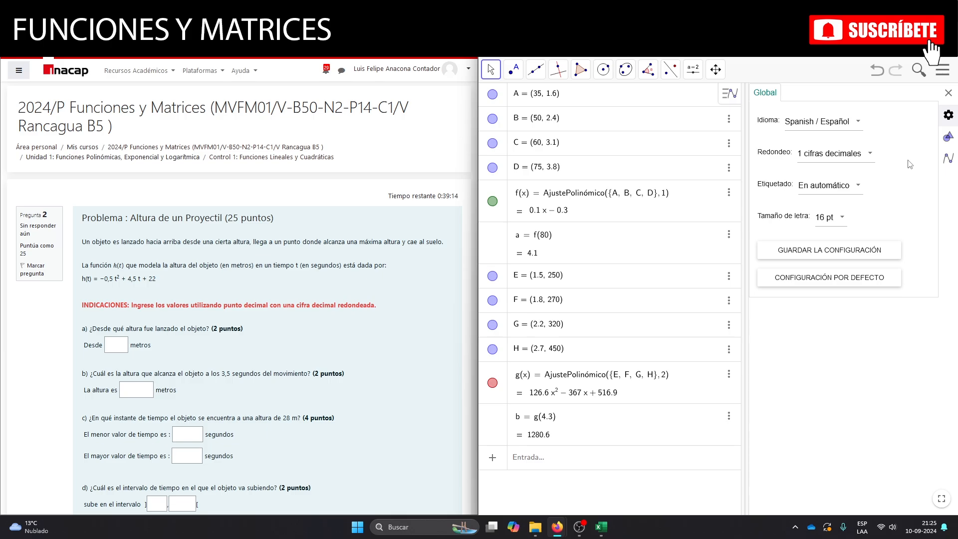
{"action": "left_click", "coordinate": [948, 96]}
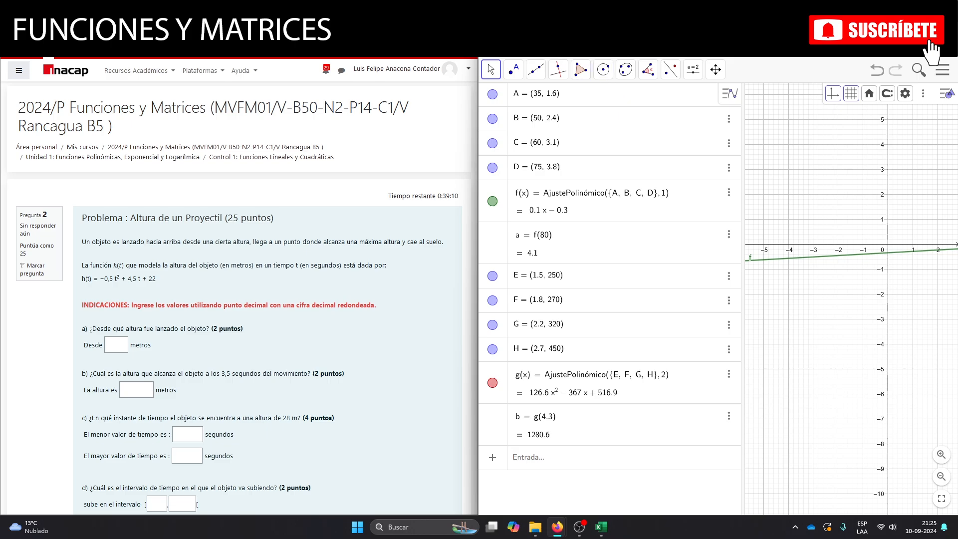
Reload the GeoGebra page, discarding all points and functions from the fitting question.
{"action": "key", "text": "F5"}
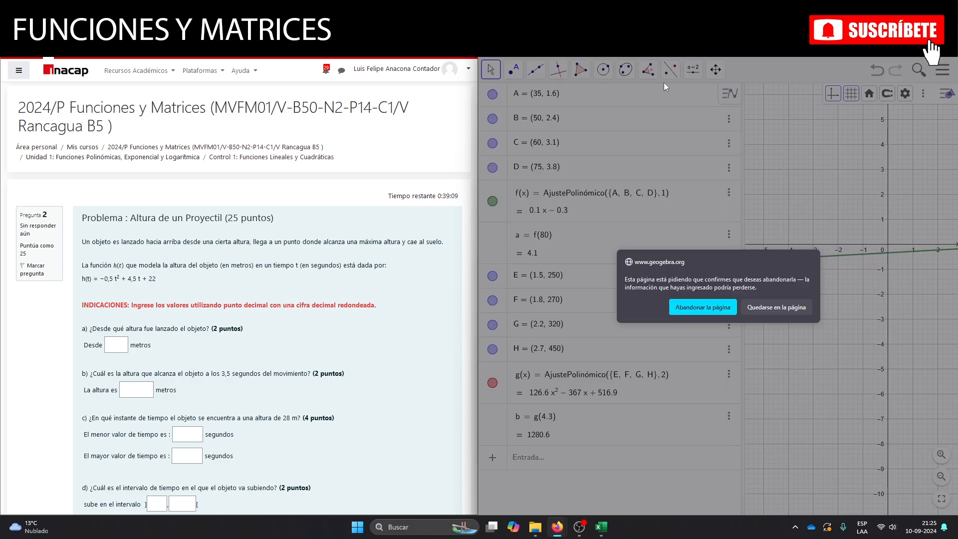
{"action": "left_click", "coordinate": [711, 313]}
{"action": "left_click", "coordinate": [948, 96]}
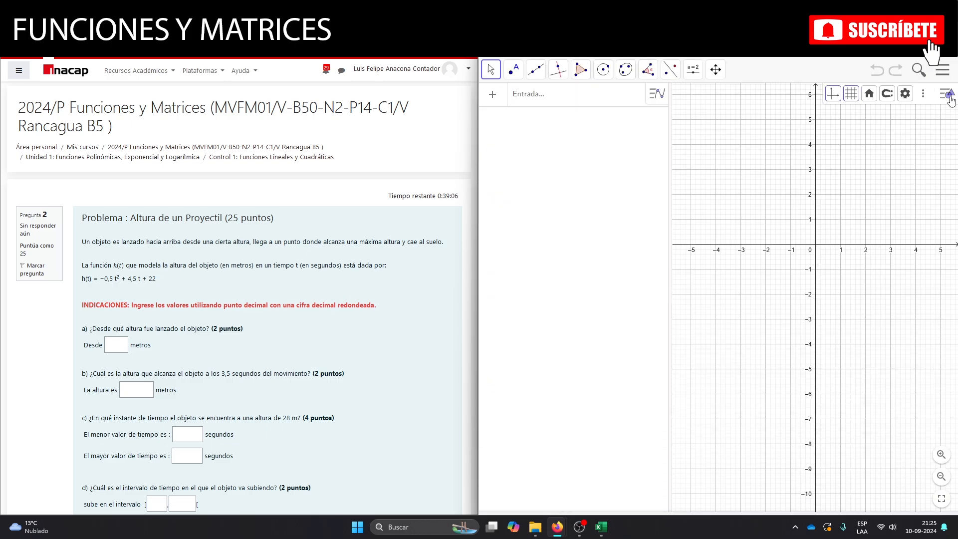
Set the rounding of the blank GeoGebra worksheet to 1 decimal place.
{"action": "left_click", "coordinate": [905, 95]}
{"action": "left_click", "coordinate": [948, 115]}
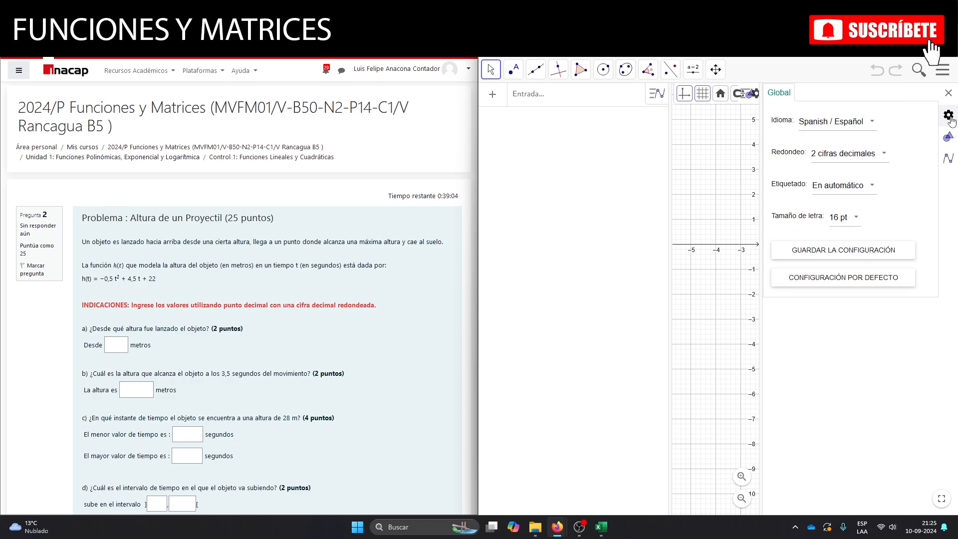
{"action": "left_click", "coordinate": [876, 158]}
{"action": "left_click", "coordinate": [868, 138]}
{"action": "left_click", "coordinate": [948, 94]}
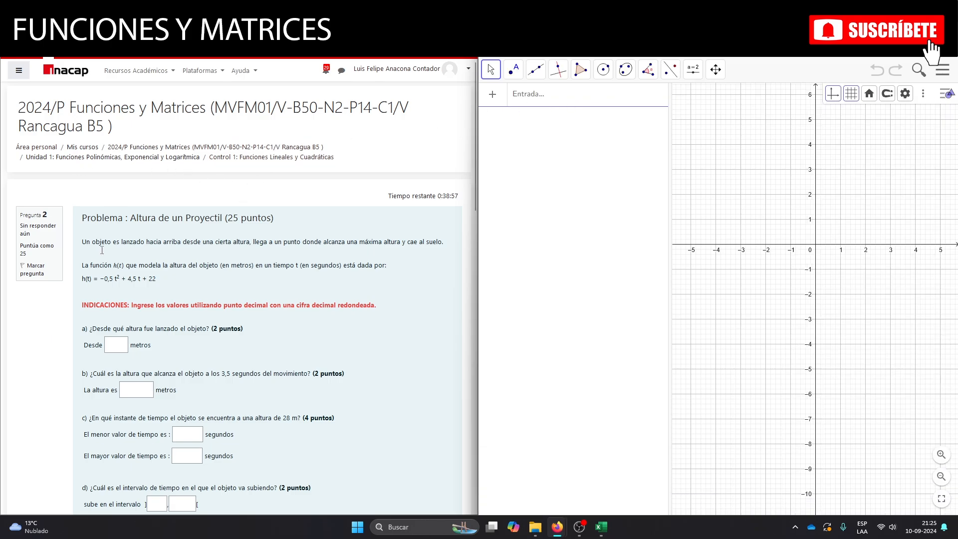
Define the projectile's height function as -0.5x² + 4.5x + 22 in GeoGebra.
{"action": "left_click", "coordinate": [537, 96]}
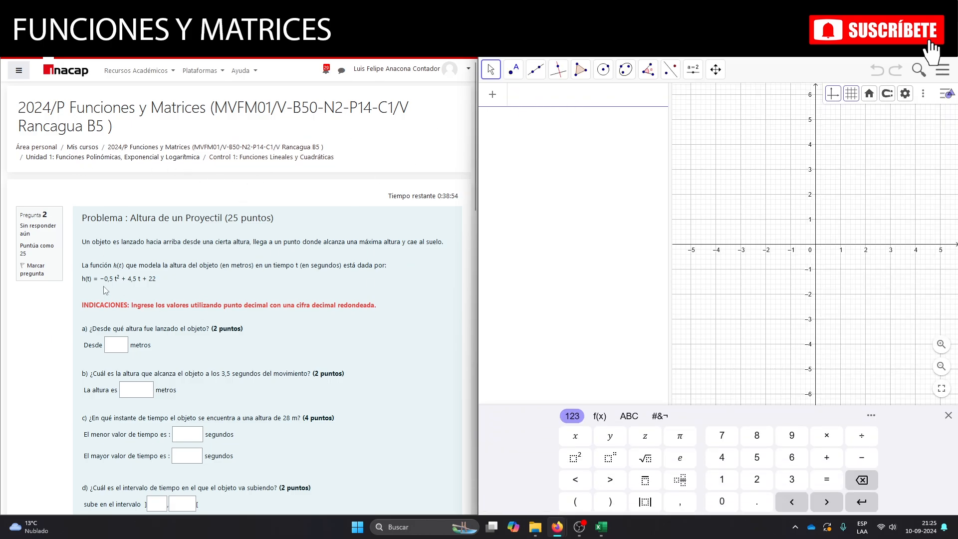
{"action": "type", "text": "-0"}
{"action": "type", "text": "."}
{"action": "type", "text": "5"}
{"action": "type", "text": "x"}
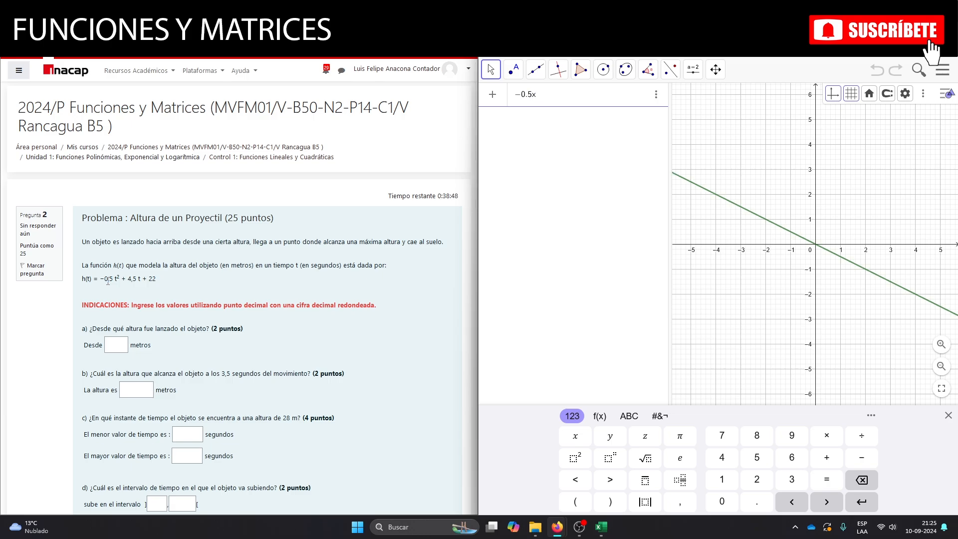
{"action": "left_click", "coordinate": [575, 459]}
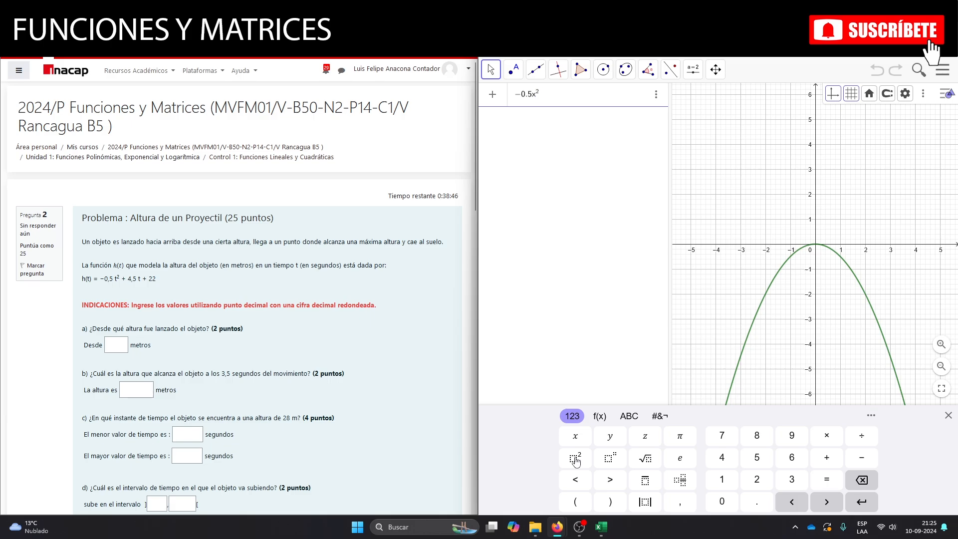
{"action": "type", "text": "+ 4"}
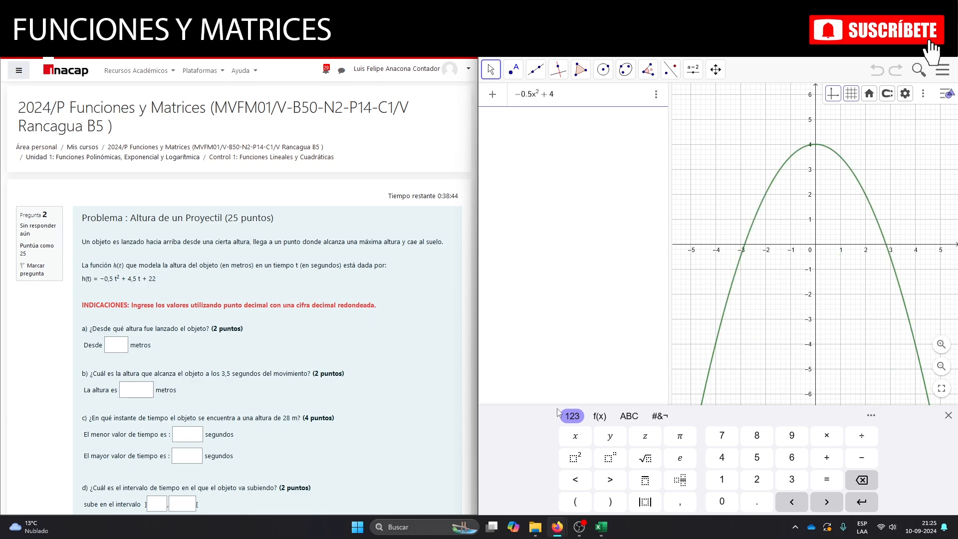
{"action": "type", "text": ".5x "}
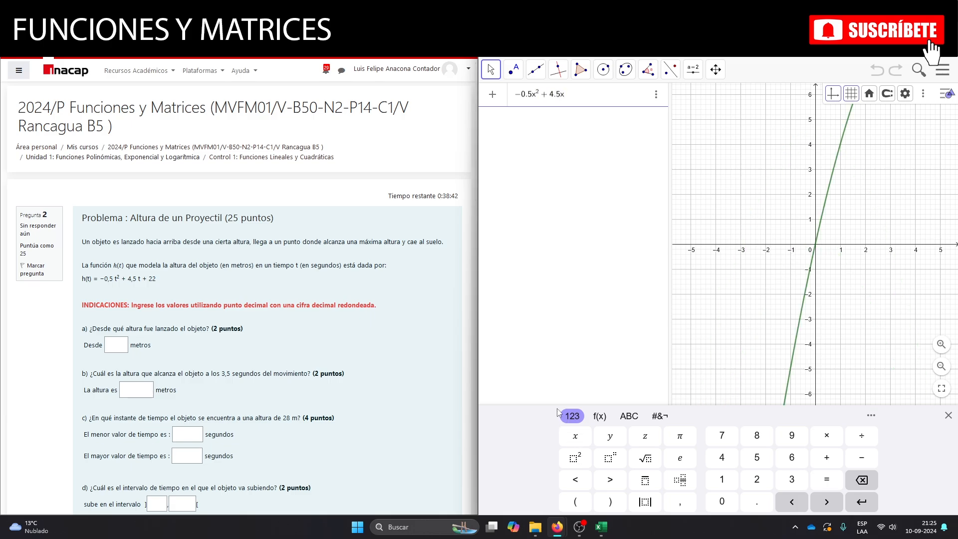
{"action": "type", "text": "+ 22"}
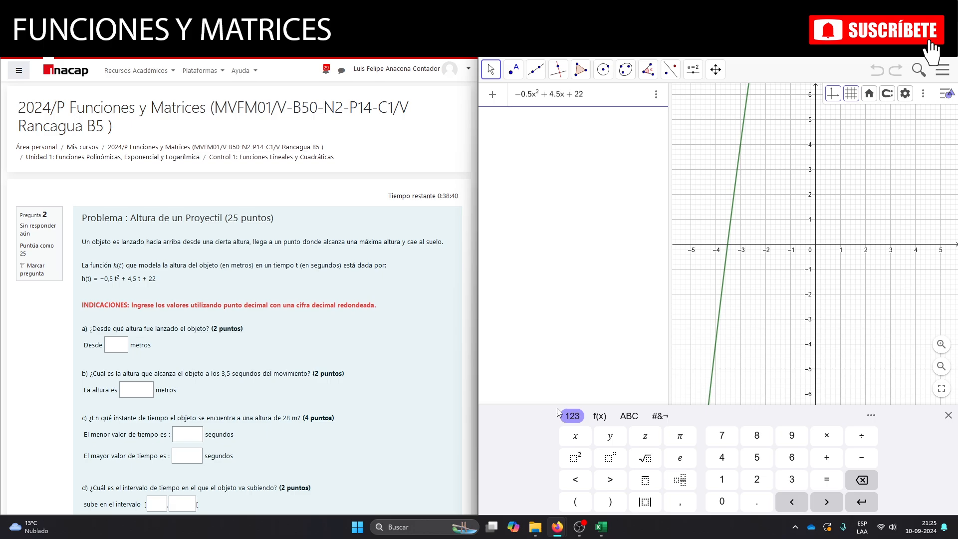
{"action": "key", "text": "Return"}
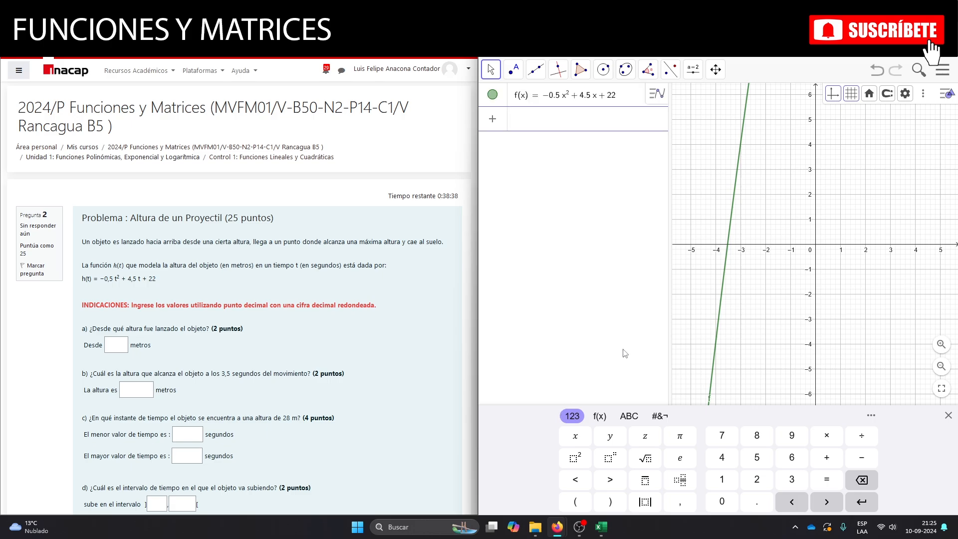
Fit the graphics view to all objects and adjust it to frame the parabola.
{"action": "left_click", "coordinate": [876, 101]}
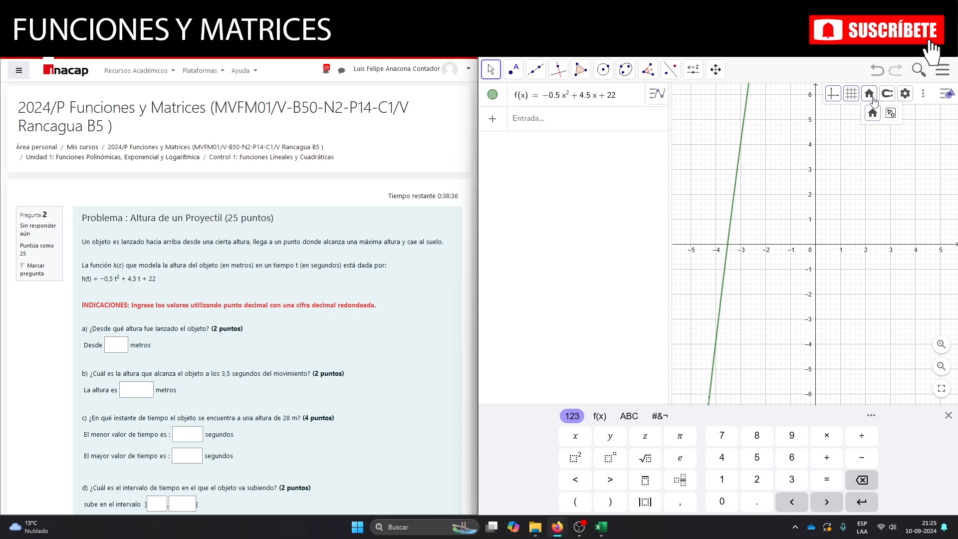
{"action": "left_click", "coordinate": [891, 113]}
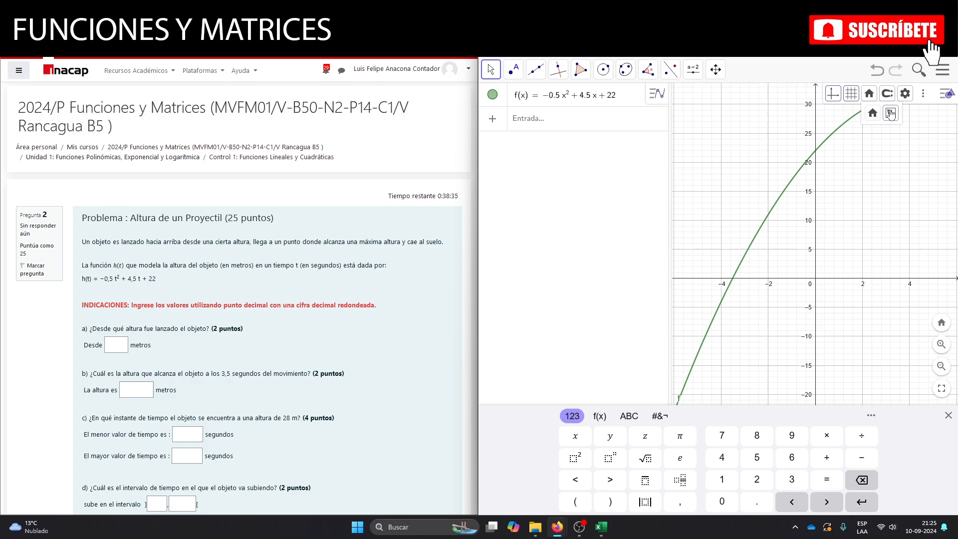
{"action": "left_click", "coordinate": [860, 198]}
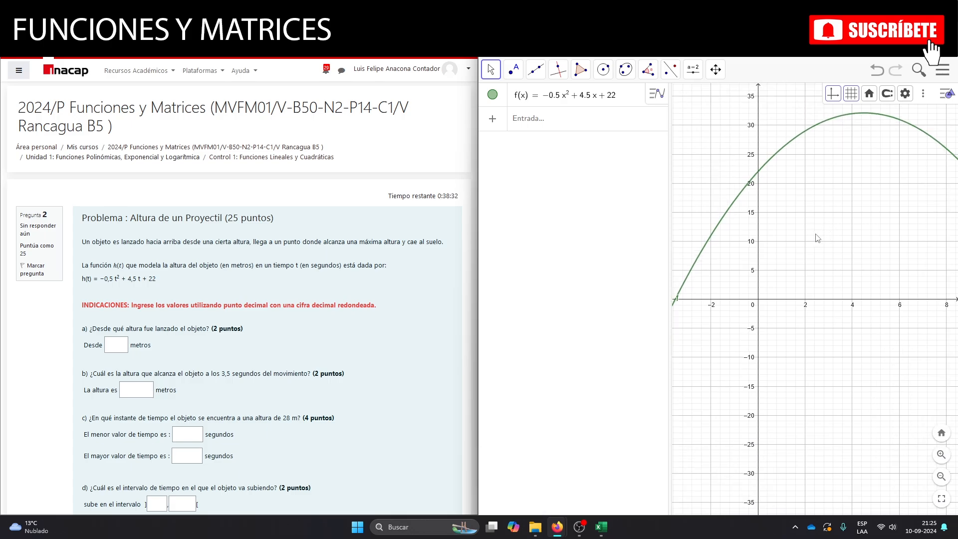
{"action": "scroll", "coordinate": [818, 240], "scroll_direction": "down", "scroll_amount": 6}
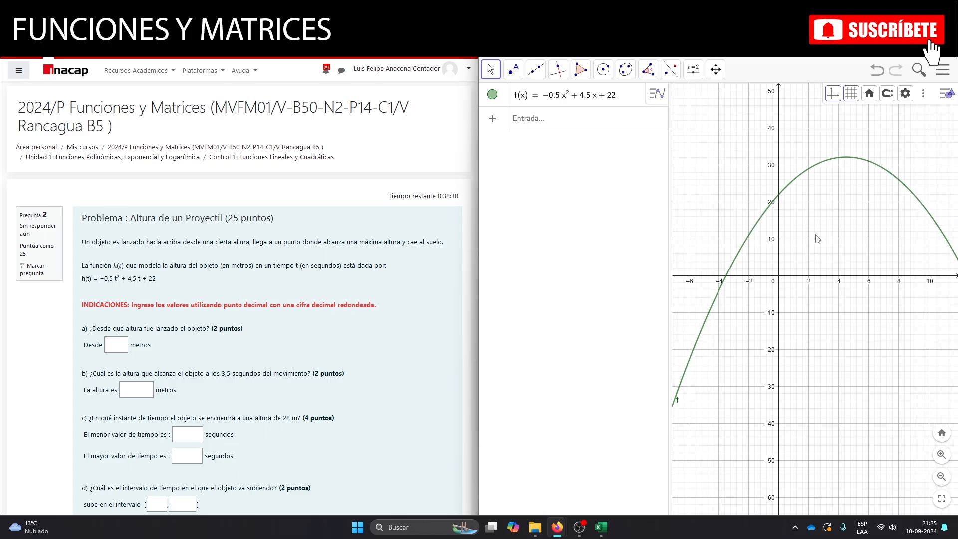
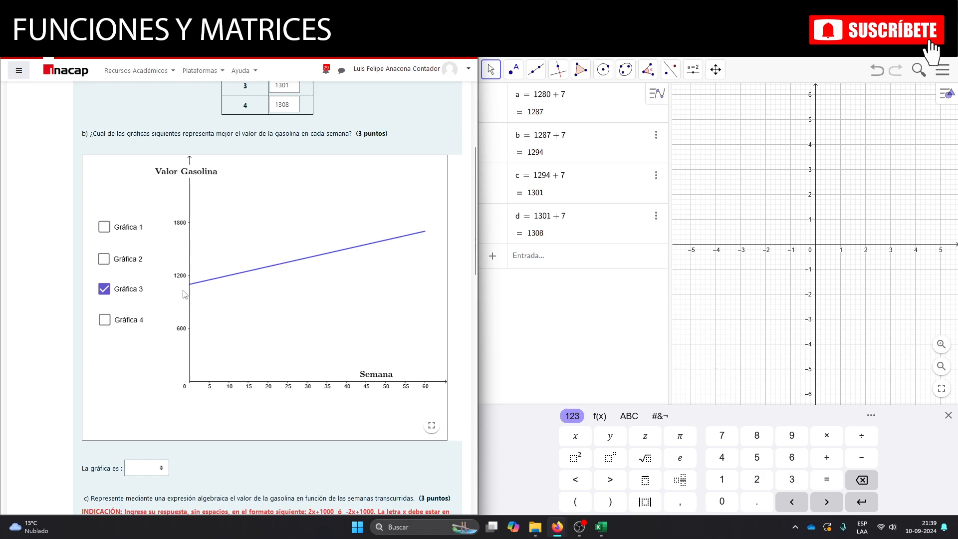
Display Gráfica 2 and Gráfica 1 in part b of the fuel price problem and select Gráfica 1 as the answer.
{"action": "left_click", "coordinate": [104, 260]}
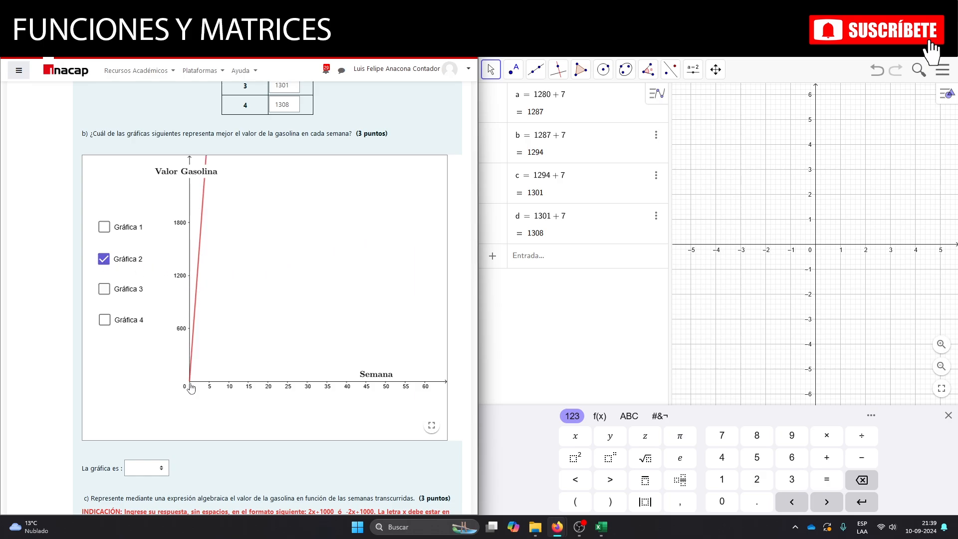
{"action": "left_click", "coordinate": [104, 227]}
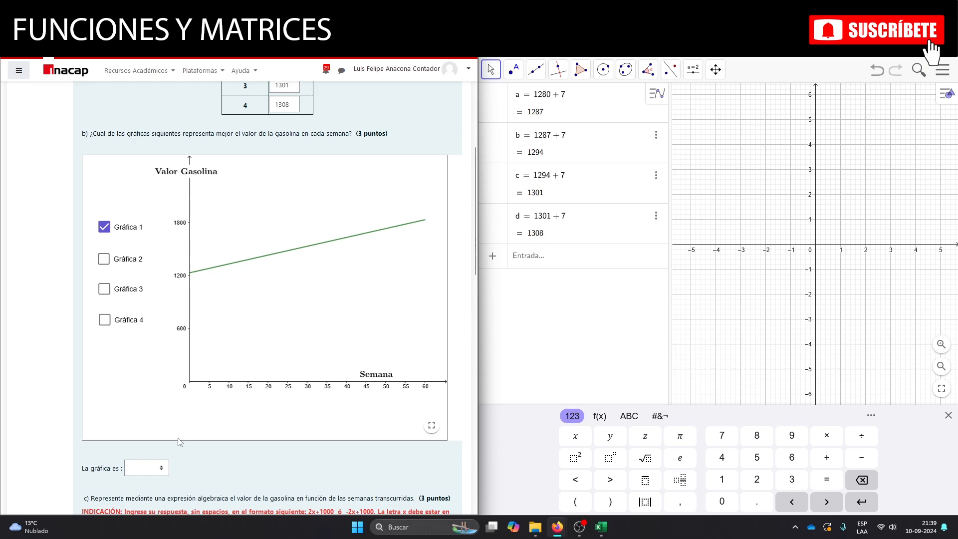
{"action": "left_click", "coordinate": [153, 469]}
{"action": "left_click", "coordinate": [155, 424]}
{"action": "left_click", "coordinate": [161, 470]}
{"action": "left_click", "coordinate": [142, 411]}
Define the function -7x + 1280 in GeoGebra for the fuel price problem.
{"action": "scroll", "coordinate": [195, 364], "scroll_direction": "down", "scroll_amount": 4}
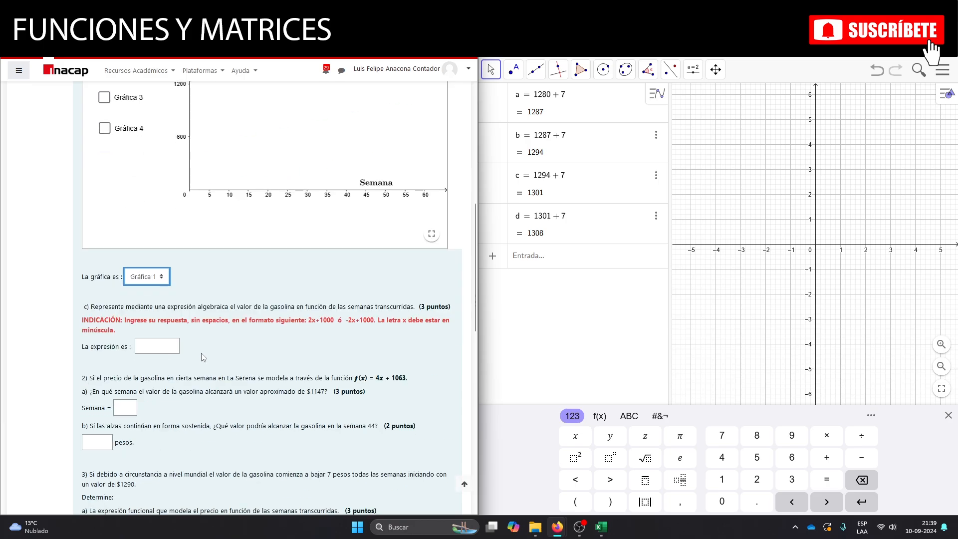
{"action": "scroll", "coordinate": [215, 351], "scroll_direction": "down", "scroll_amount": 3}
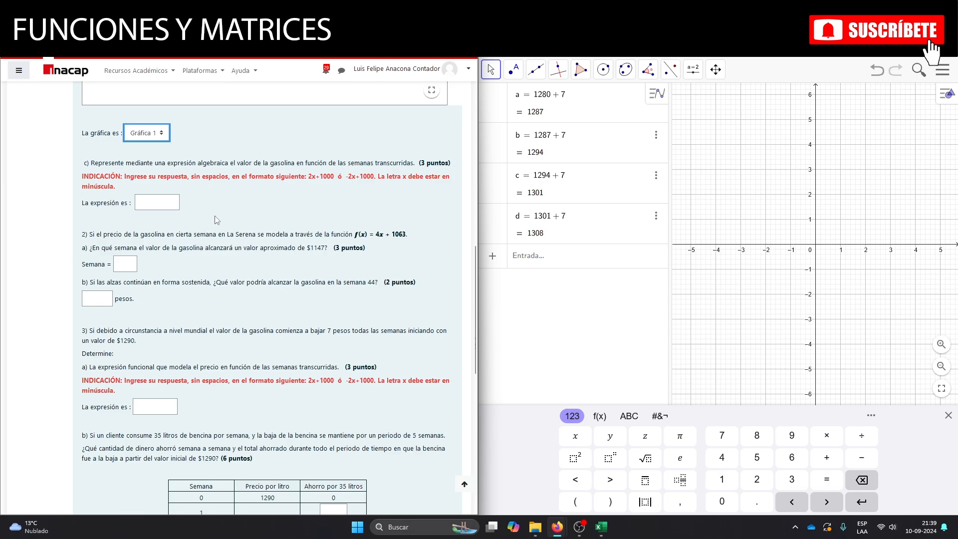
{"action": "scroll", "coordinate": [248, 233], "scroll_direction": "up", "scroll_amount": 5}
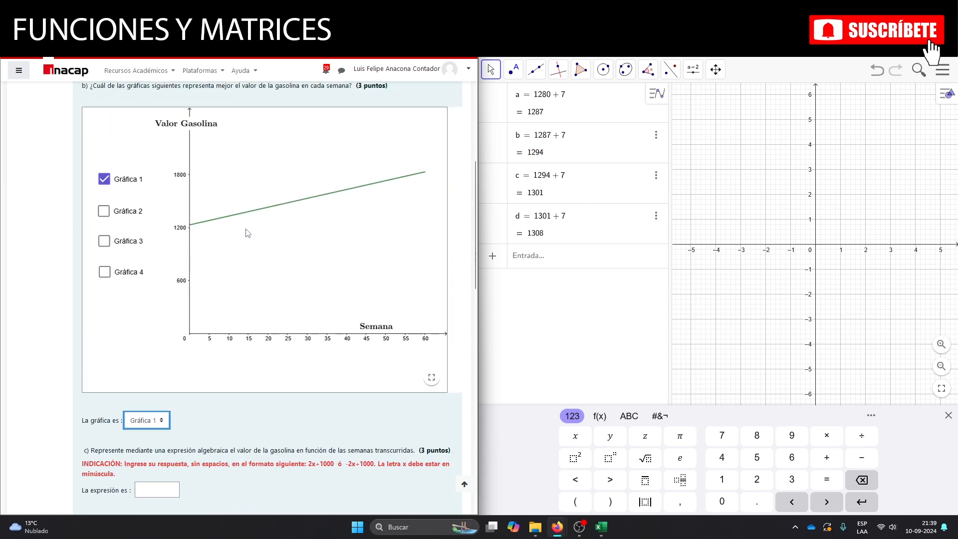
{"action": "scroll", "coordinate": [248, 233], "scroll_direction": "up", "scroll_amount": 5}
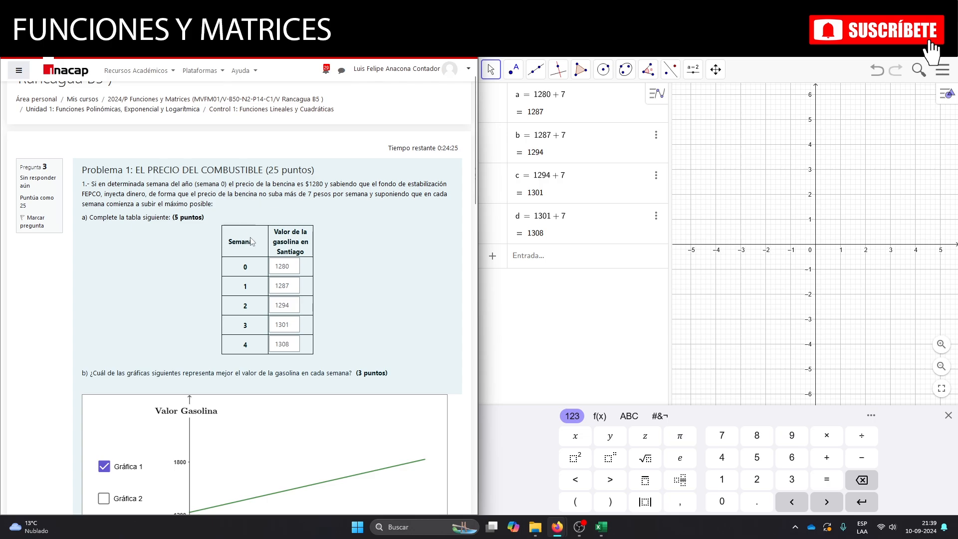
{"action": "left_click", "coordinate": [530, 260]}
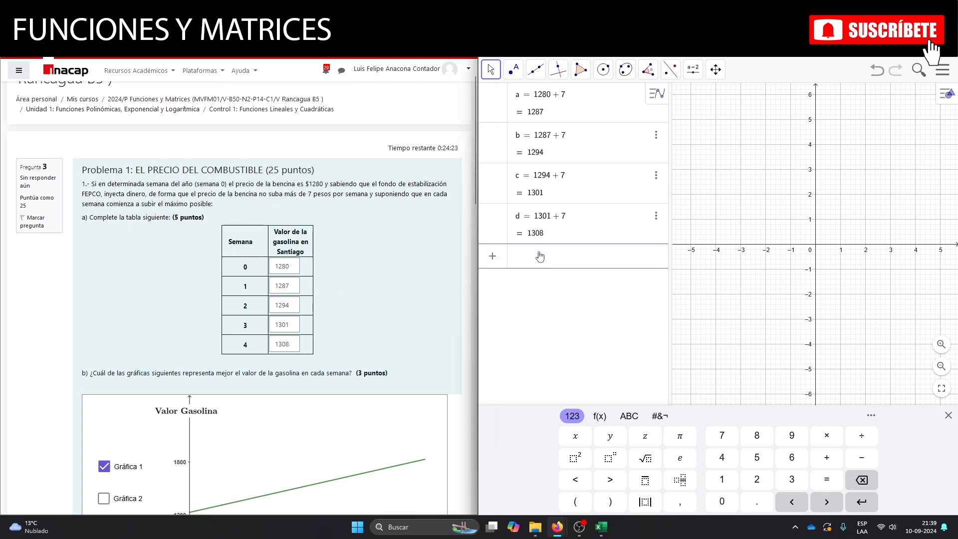
{"action": "type", "text": "-7"}
{"action": "scroll", "coordinate": [354, 241], "scroll_direction": "down", "scroll_amount": 5}
{"action": "scroll", "coordinate": [354, 242], "scroll_direction": "down", "scroll_amount": 3}
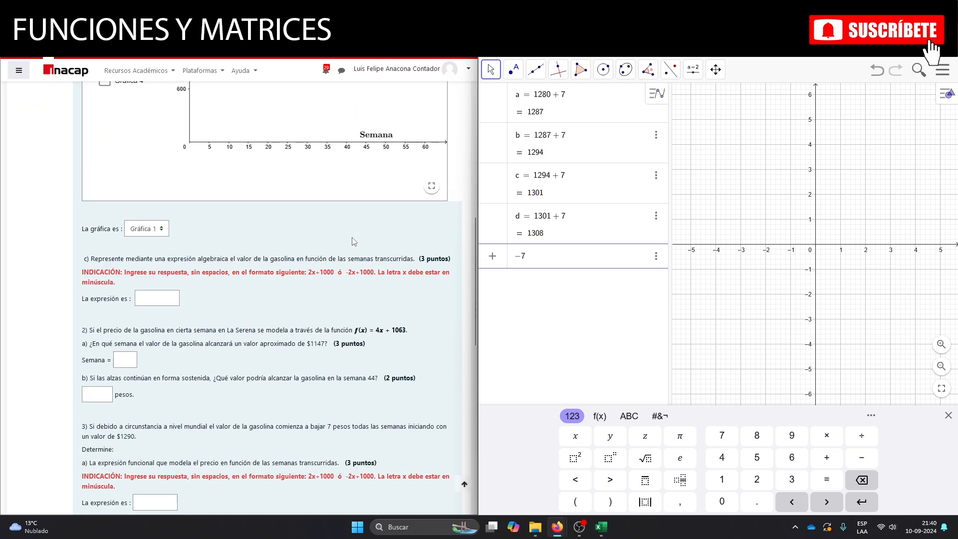
{"action": "type", "text": "x "}
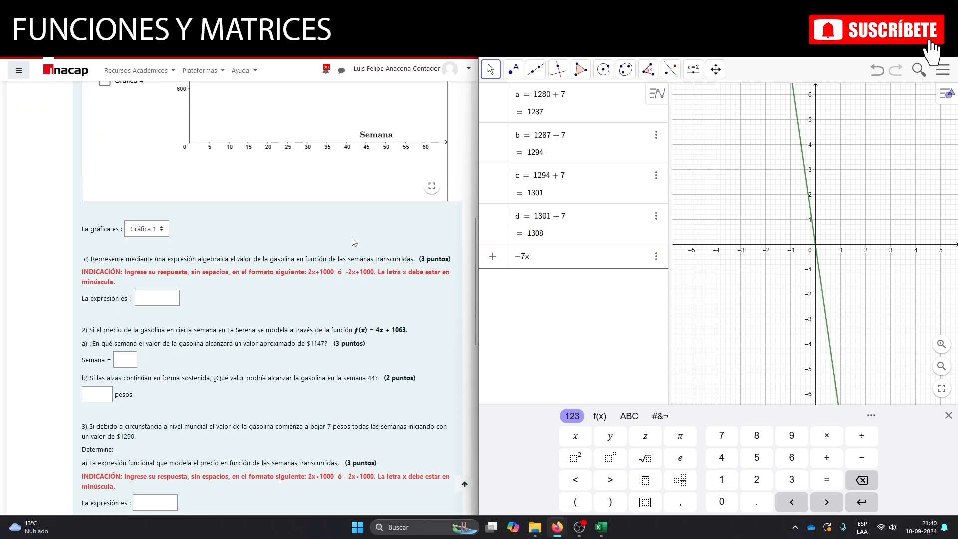
{"action": "type", "text": "+ 1280"}
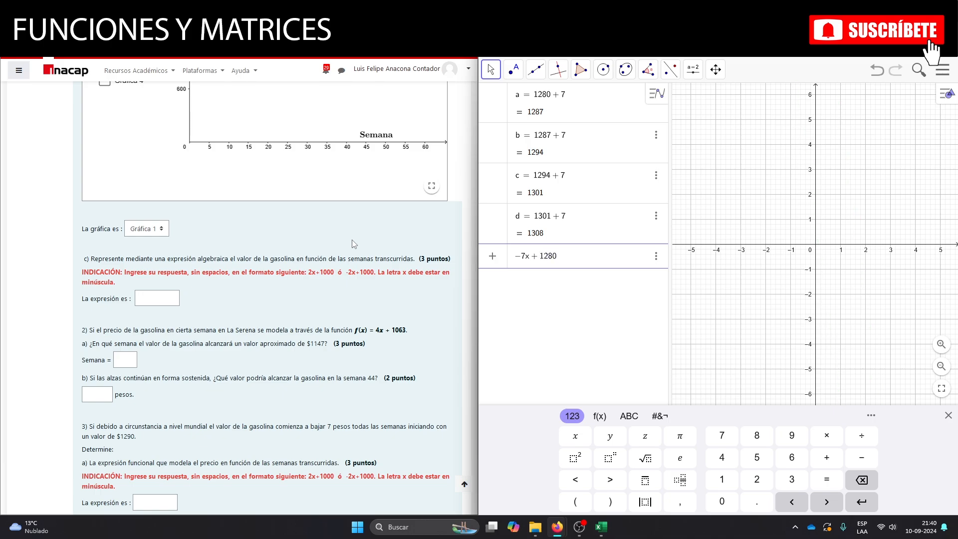
{"action": "key", "text": "Return"}
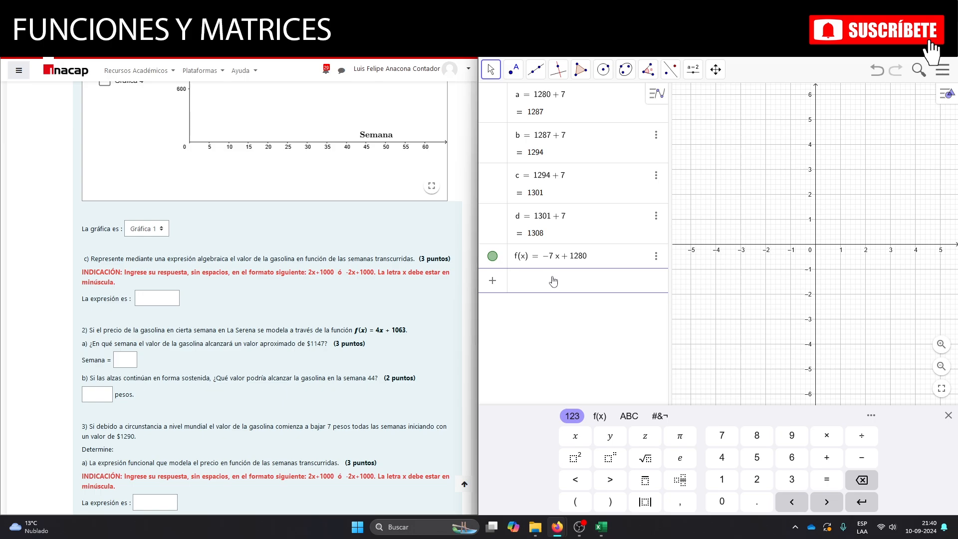
Create points (0, 1280) and (1, 1287) from the weekly gasoline price table.
{"action": "type", "text": "(1"}
{"action": "key", "text": "BackSpace"}
{"action": "type", "text": "0"}
{"action": "scroll", "coordinate": [392, 249], "scroll_direction": "up", "scroll_amount": 9}
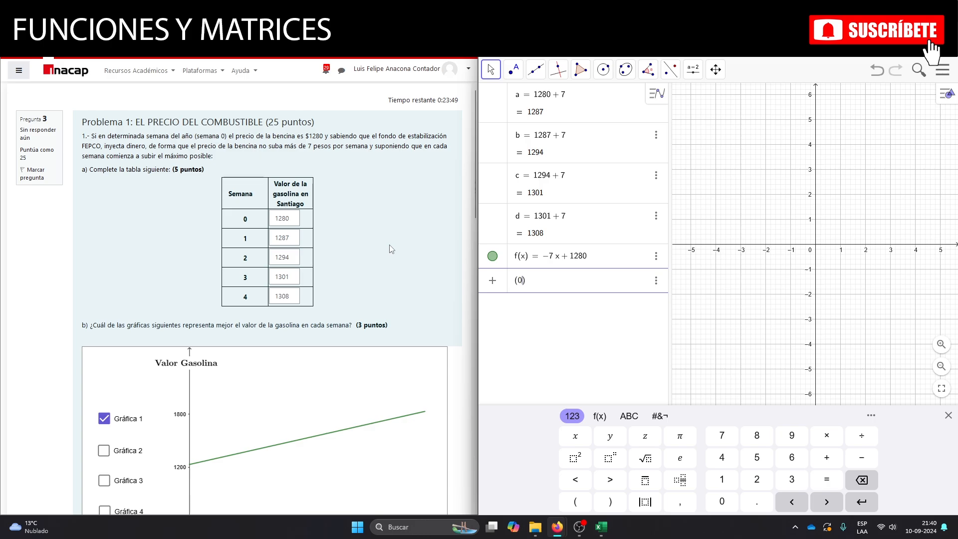
{"action": "type", "text": ", 1280"}
{"action": "key", "text": "Return"}
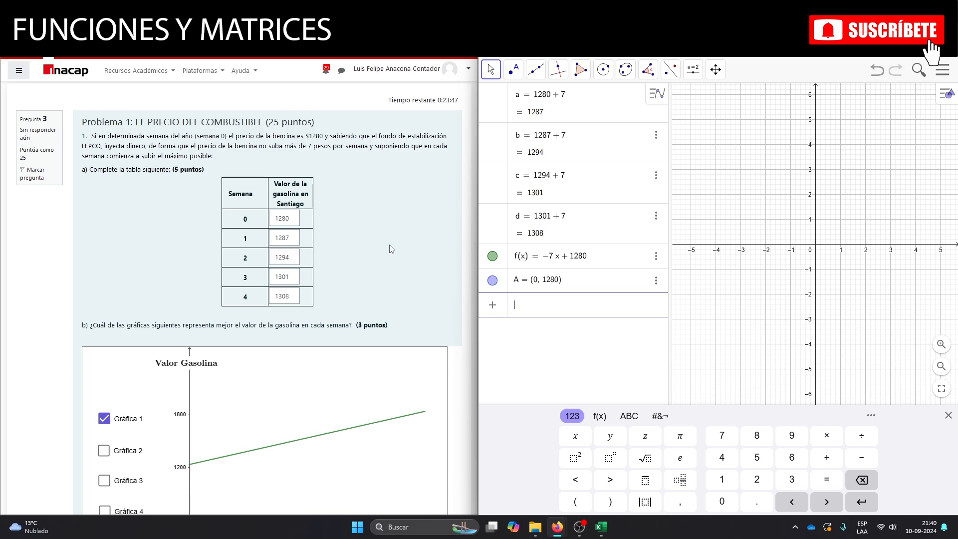
{"action": "type", "text": "(1, 1287"}
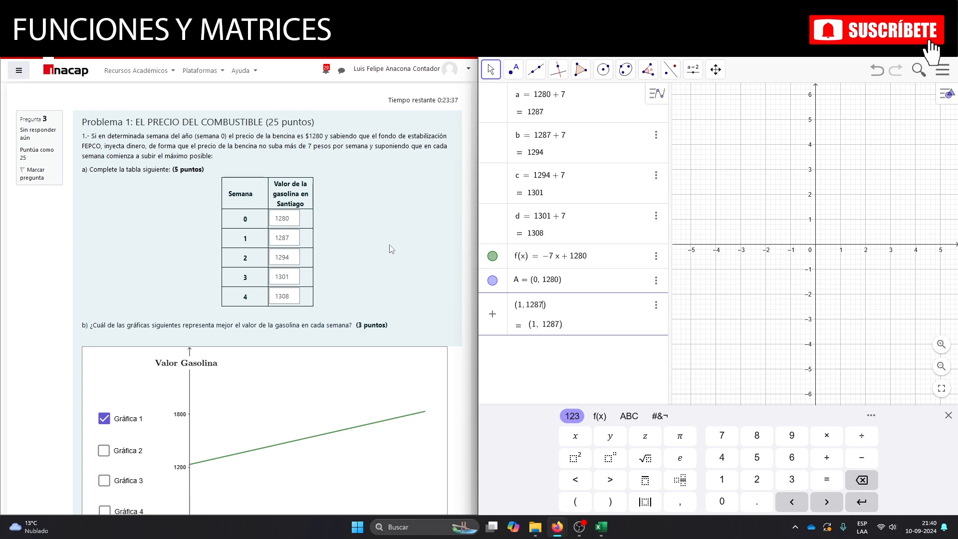
{"action": "key", "text": "Return"}
Add the points (2, 1294), (3, 1301) and (4, 1308) for weeks 2 to 4 of the price table.
{"action": "type", "text": "("}
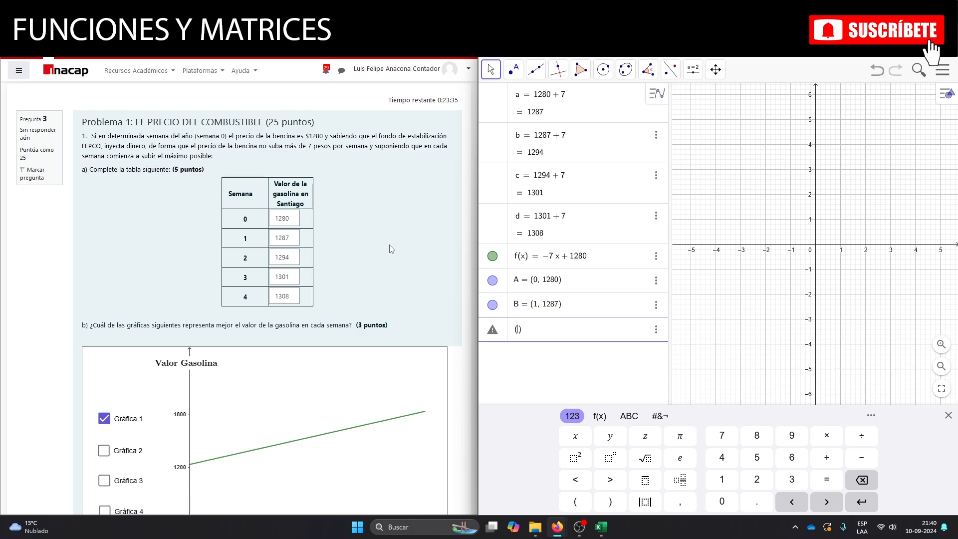
{"action": "type", "text": "2, 1"}
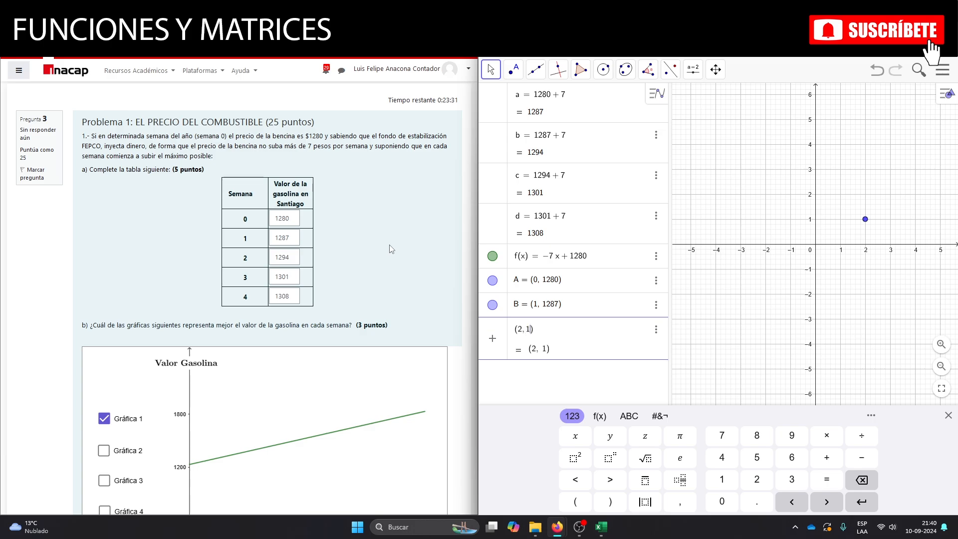
{"action": "type", "text": "294"}
{"action": "key", "text": "Return"}
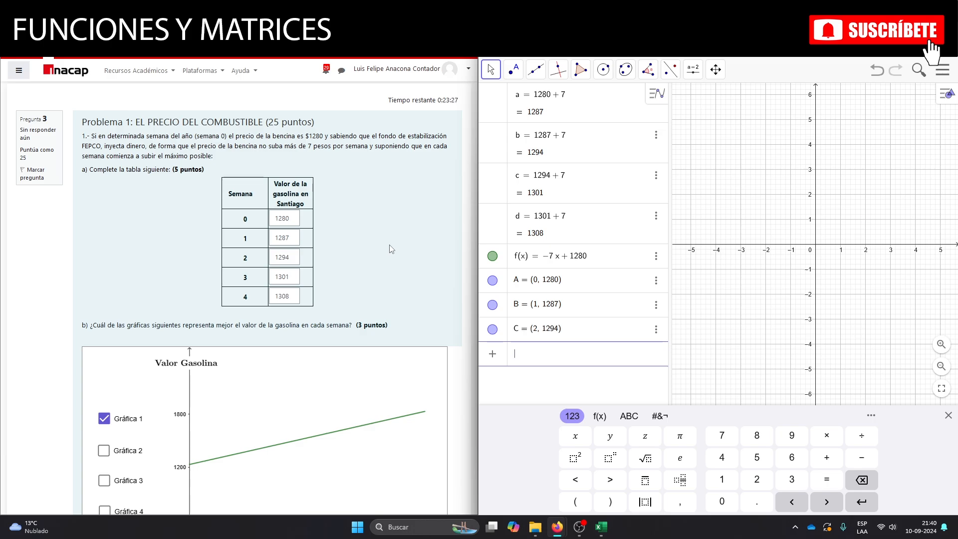
{"action": "type", "text": "(3,1301"}
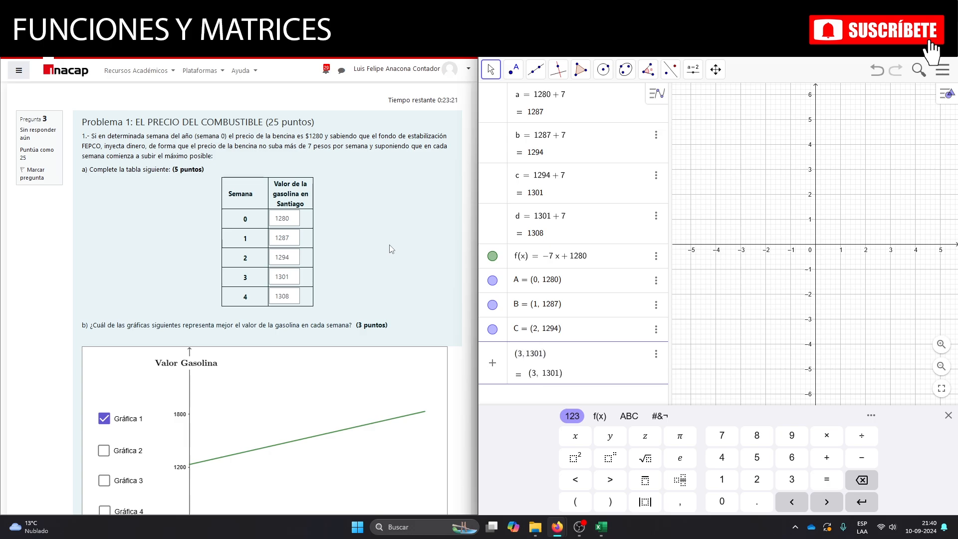
{"action": "key", "text": "Return"}
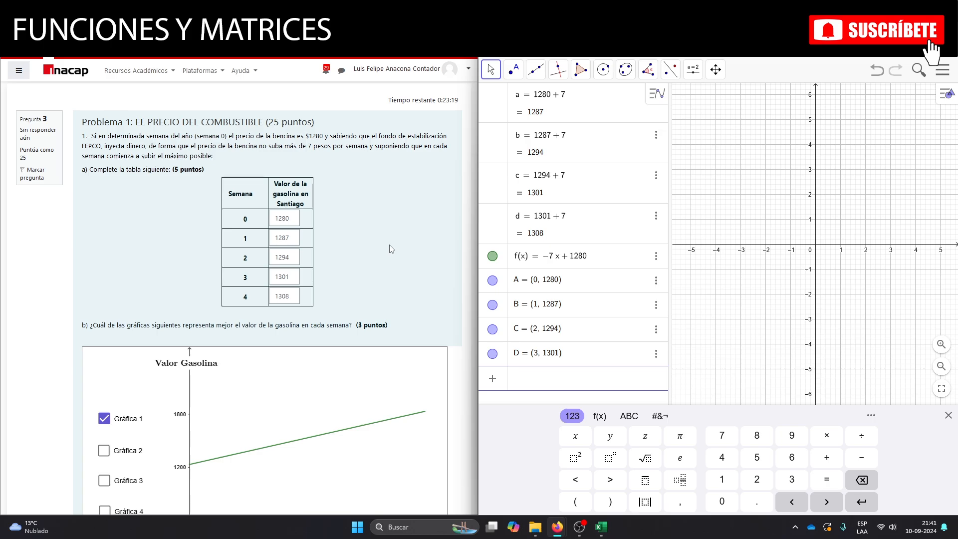
{"action": "type", "text": "("}
{"action": "type", "text": "4"}
{"action": "type", "text": ", "}
{"action": "type", "text": "1308"}
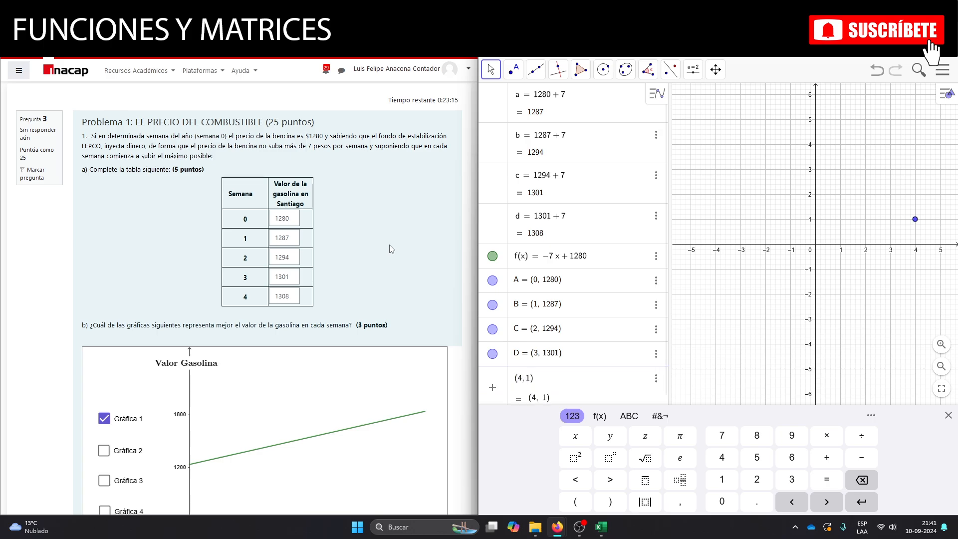
{"action": "key", "text": "Return"}
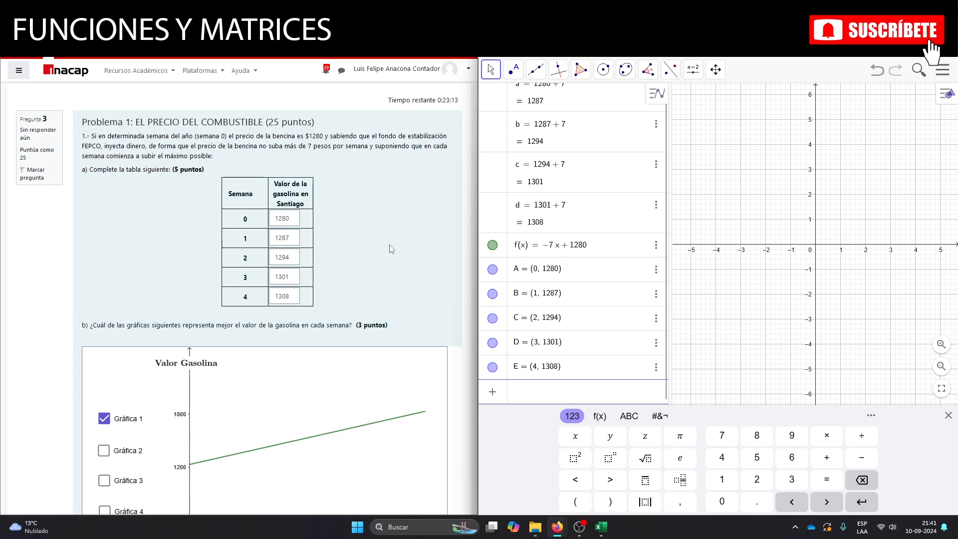
Fit a degree 1 polynomial to the five price points with AjustePolinómico({A, B, C, D, E}, 1).
{"action": "type", "text": "ajuspo"}
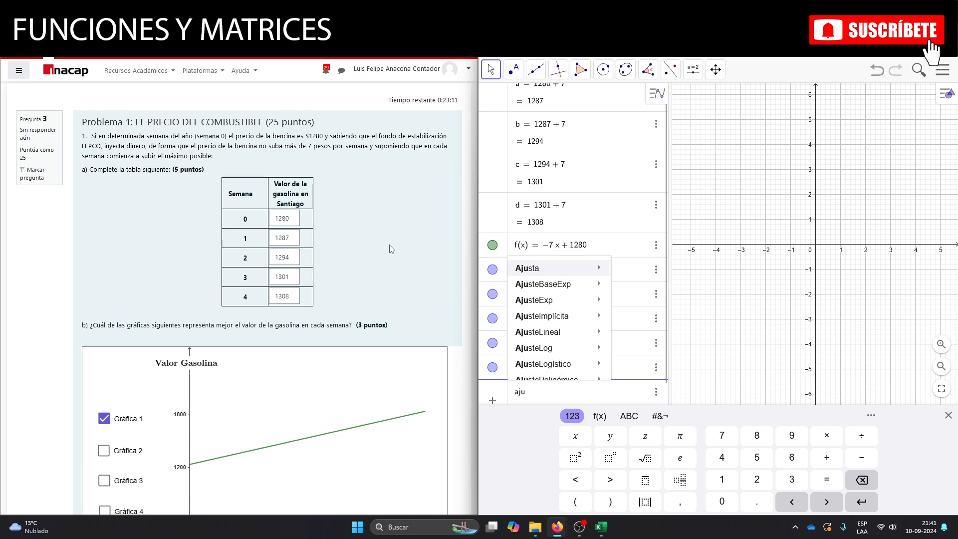
{"action": "key", "text": "BackSpace"}
{"action": "key", "text": "BackSpace"}
{"action": "type", "text": "te"}
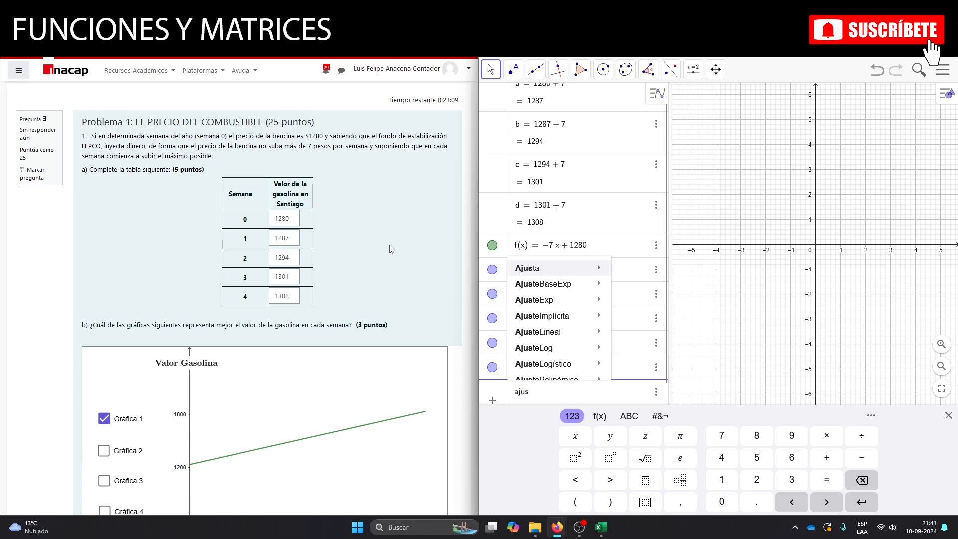
{"action": "type", "text": "po"}
{"action": "key", "text": "Return"}
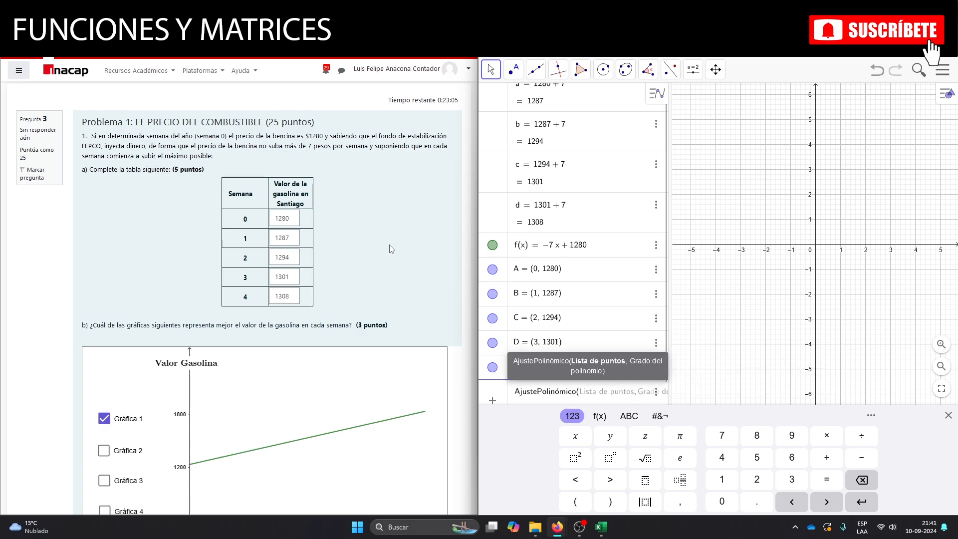
{"action": "type", "text": "{"}
{"action": "type", "text": "a, b, "}
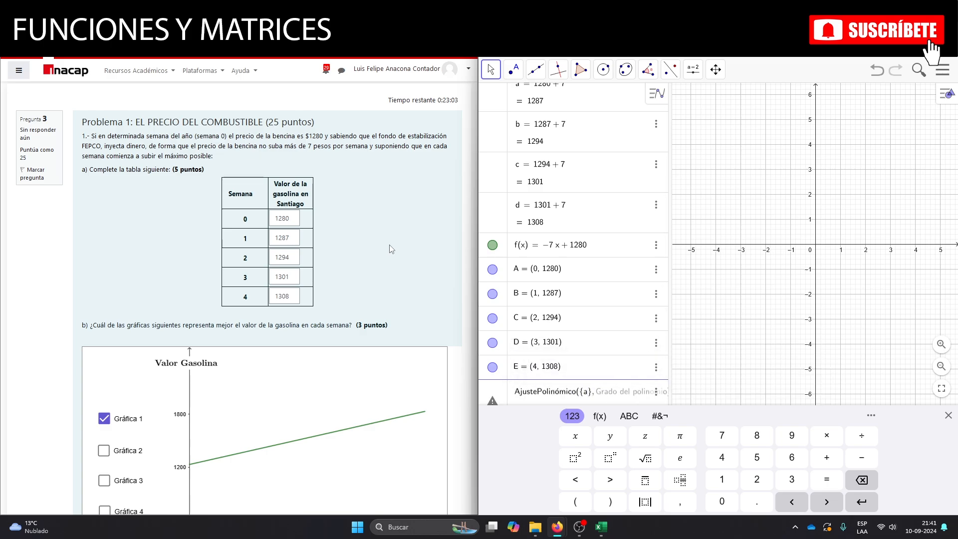
{"action": "type", "text": "c"}
{"action": "key", "text": "BackSpace"}
{"action": "key", "text": "BackSpace"}
{"action": "key", "text": "BackSpace"}
{"action": "key", "text": "BackSpace"}
{"action": "key", "text": "BackSpace"}
{"action": "type", "text": "A, B, C, D, E"}
{"action": "key", "text": "Right"}
{"action": "key", "text": "Right"}
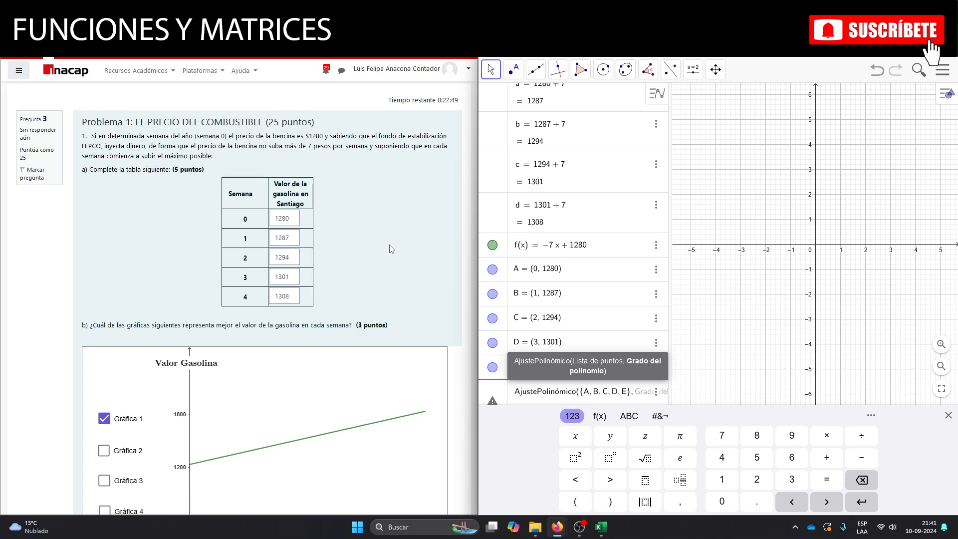
{"action": "type", "text": "1"}
{"action": "key", "text": "Return"}
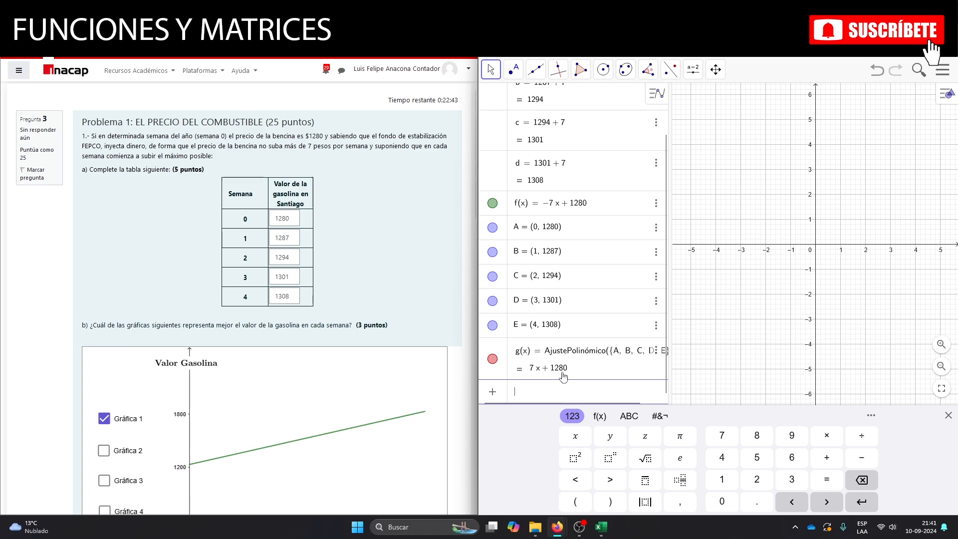
Enter 7x+1280 as the algebraic expression for the gasoline value in part c of the quiz.
{"action": "scroll", "coordinate": [301, 263], "scroll_direction": "down", "scroll_amount": 8}
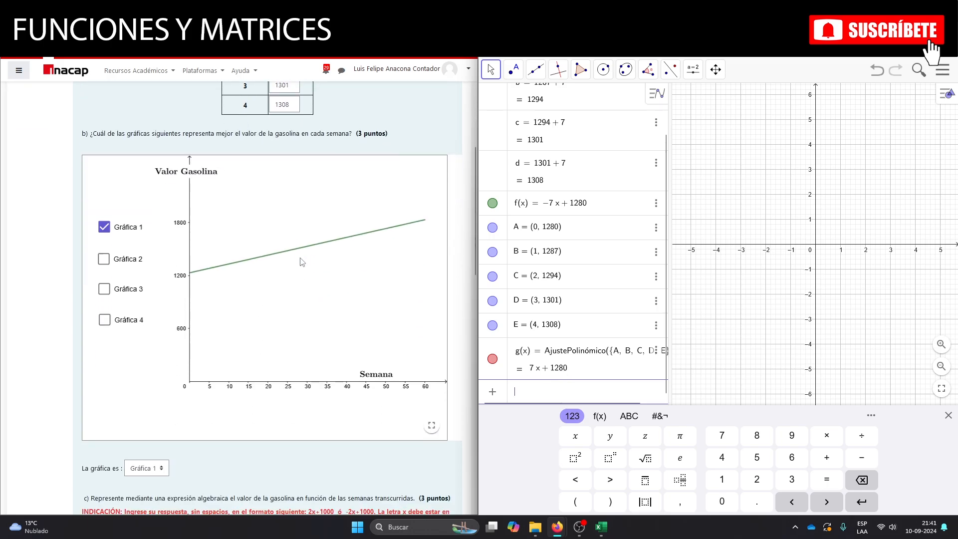
{"action": "scroll", "coordinate": [302, 262], "scroll_direction": "up", "scroll_amount": 3}
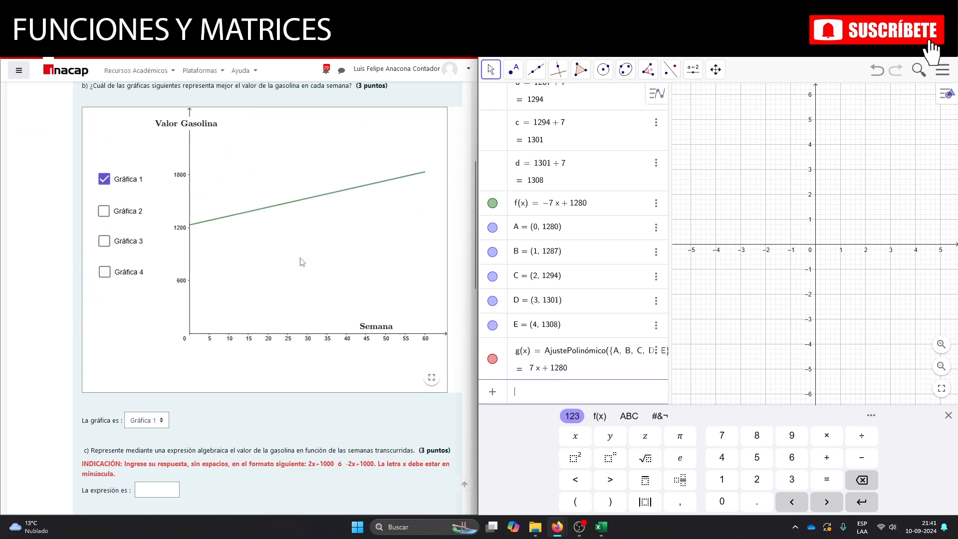
{"action": "scroll", "coordinate": [303, 262], "scroll_direction": "down", "scroll_amount": 3}
{"action": "left_click", "coordinate": [156, 350]}
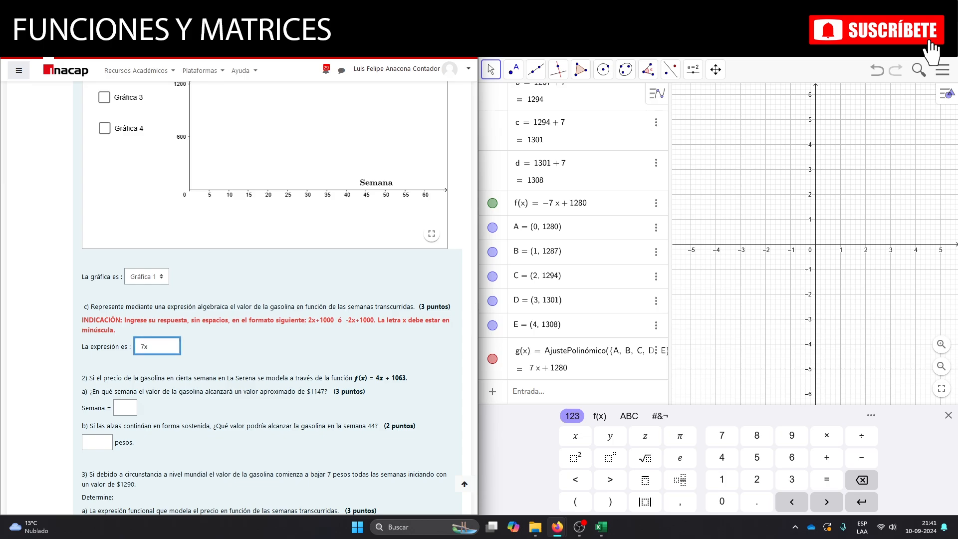
{"action": "type", "text": "x+1280"}
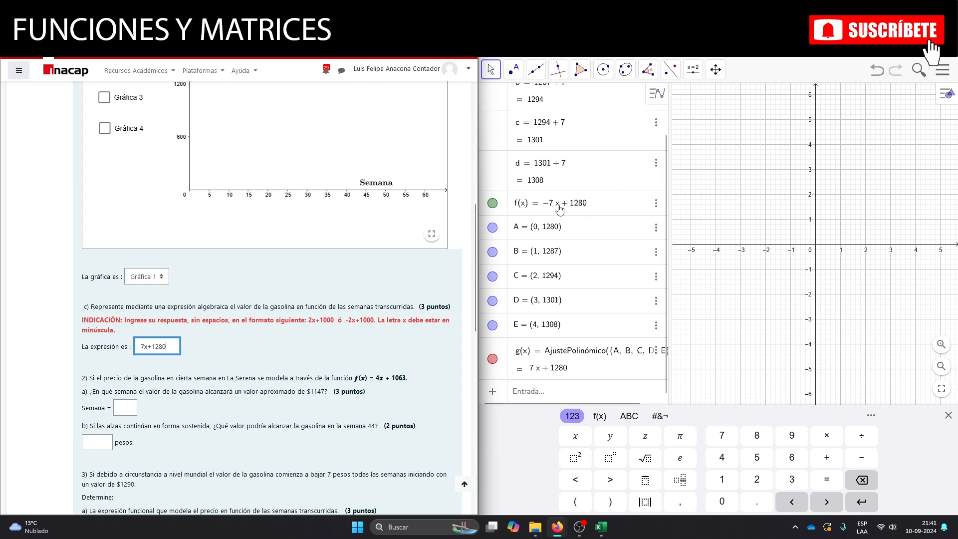
Define question 2's La Serena price function in GeoGebra as 4x + 1063.
{"action": "scroll", "coordinate": [203, 311], "scroll_direction": "down", "scroll_amount": 1}
{"action": "scroll", "coordinate": [202, 311], "scroll_direction": "down", "scroll_amount": 2}
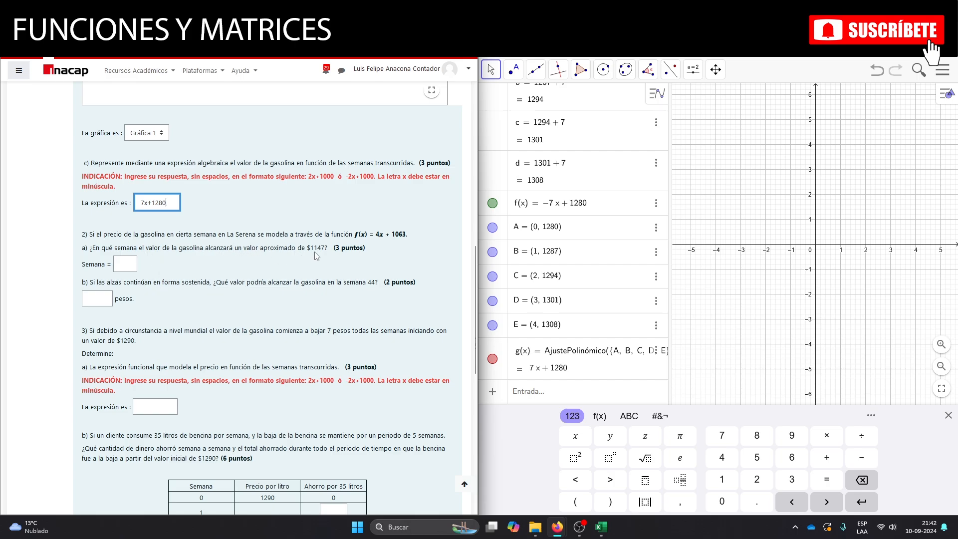
{"action": "left_click", "coordinate": [538, 395]}
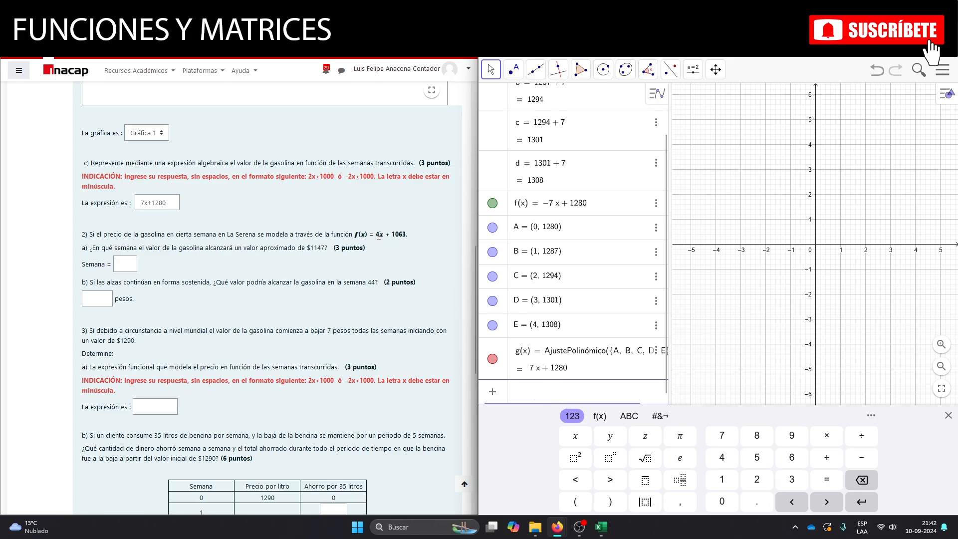
{"action": "type", "text": "4x + 1063"}
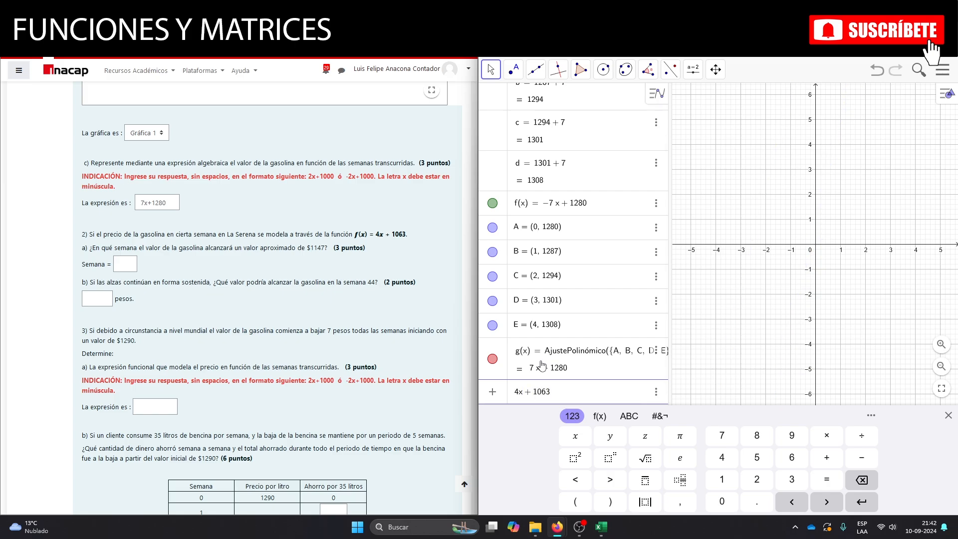
{"action": "key", "text": "Return"}
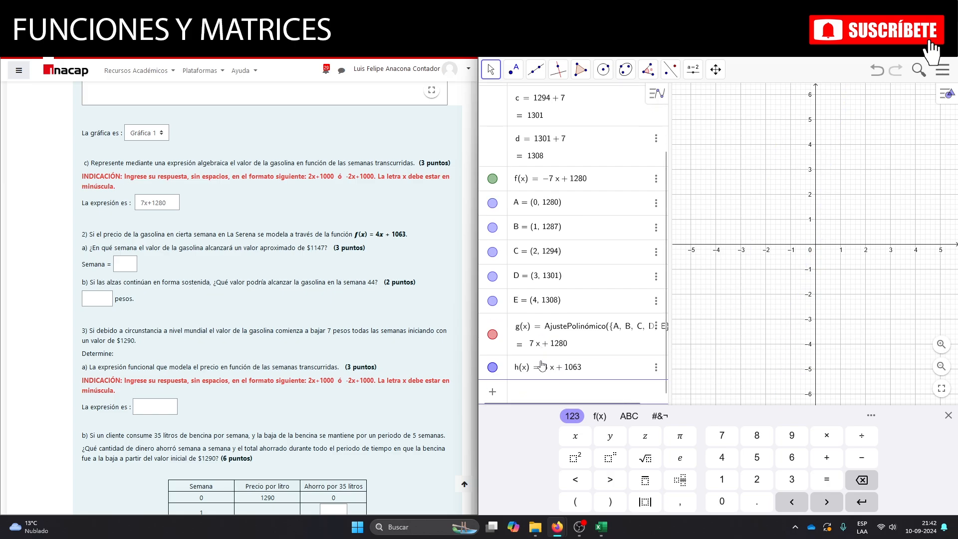
Solve h = 1147 with ResoluciónN in GeoGebra and enter 21 as the week in question 2a.
{"action": "type", "text": "reso"}
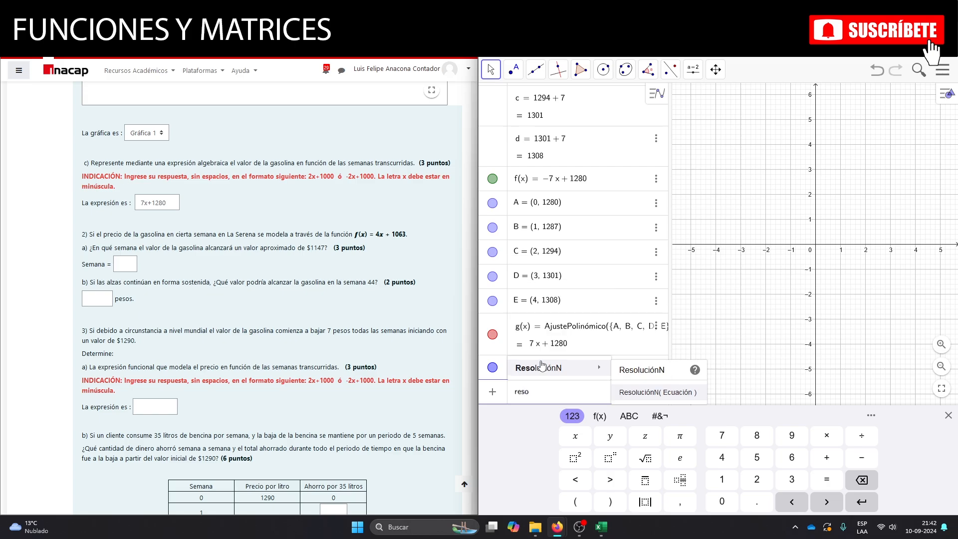
{"action": "left_click", "coordinate": [542, 367]}
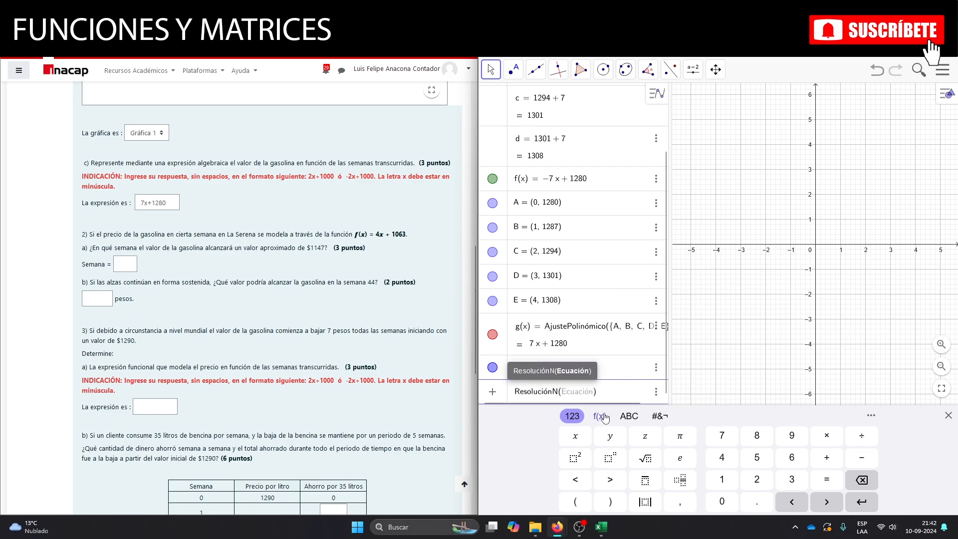
{"action": "key", "text": "Return"}
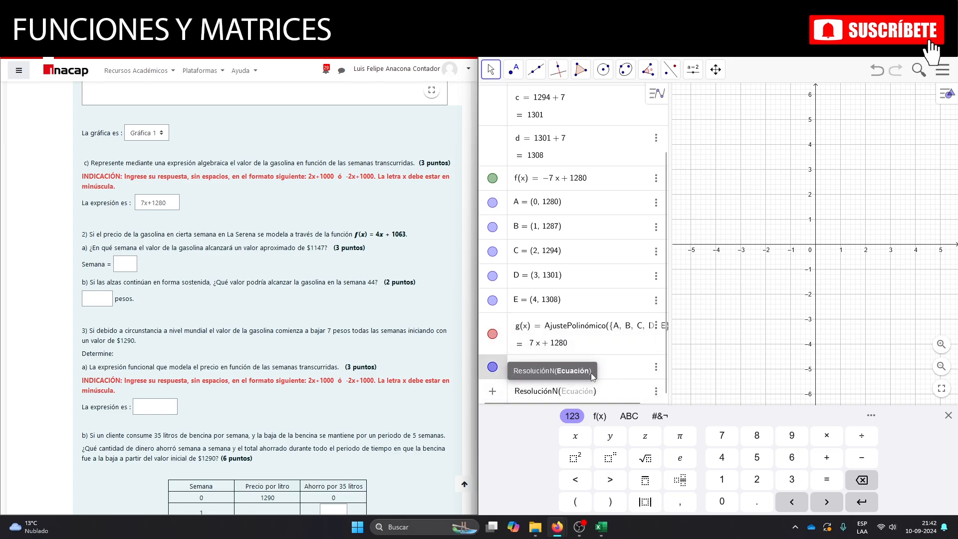
{"action": "left_click", "coordinate": [617, 395]}
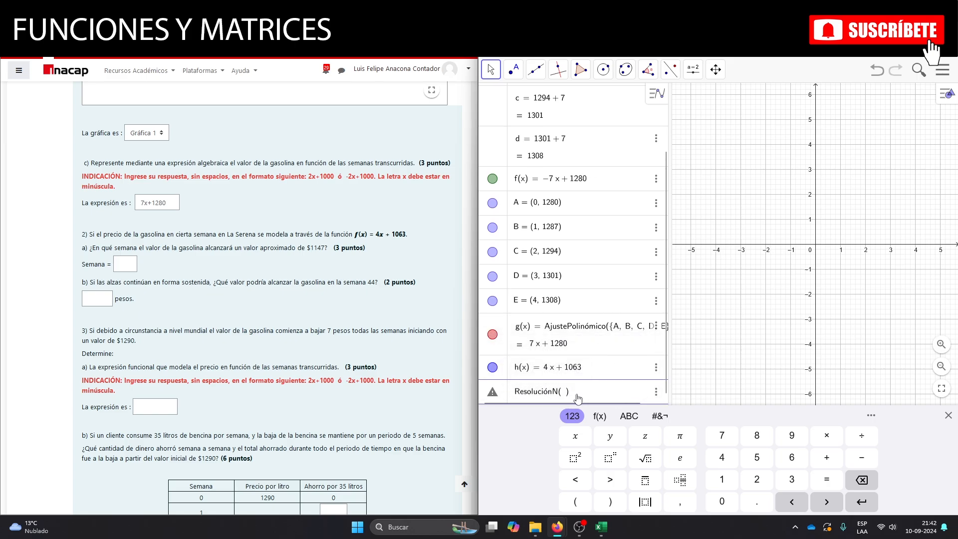
{"action": "left_click", "coordinate": [561, 393]}
{"action": "type", "text": "h = "}
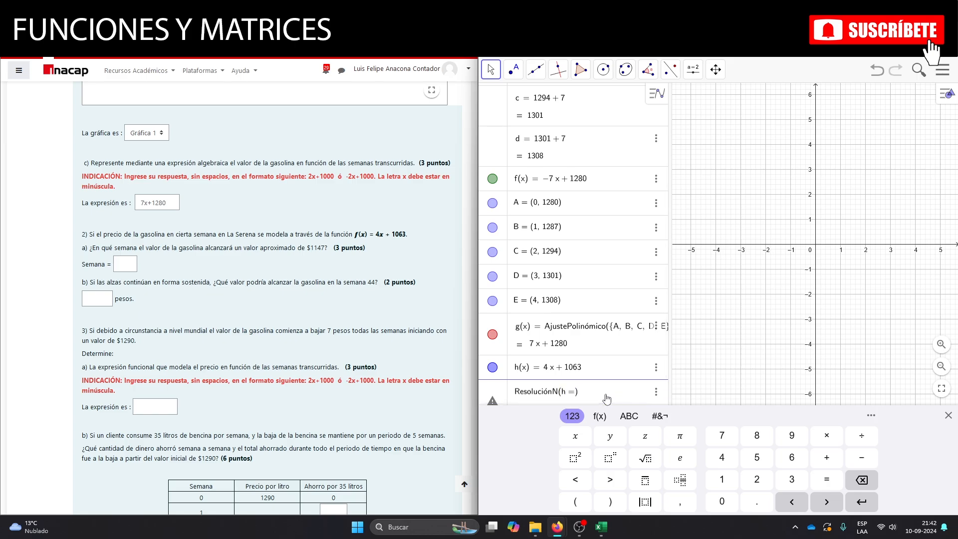
{"action": "type", "text": "1147"}
{"action": "key", "text": "Return"}
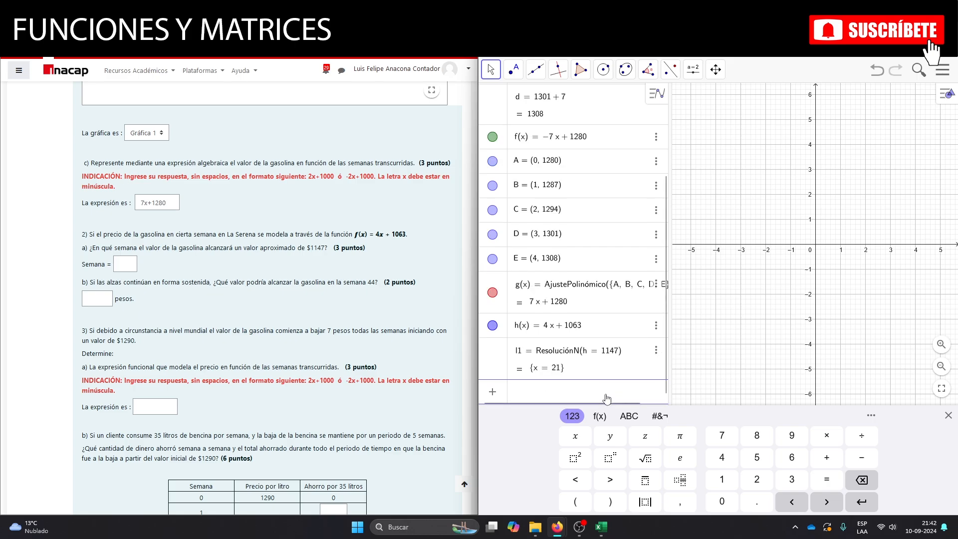
{"action": "left_click", "coordinate": [123, 266]}
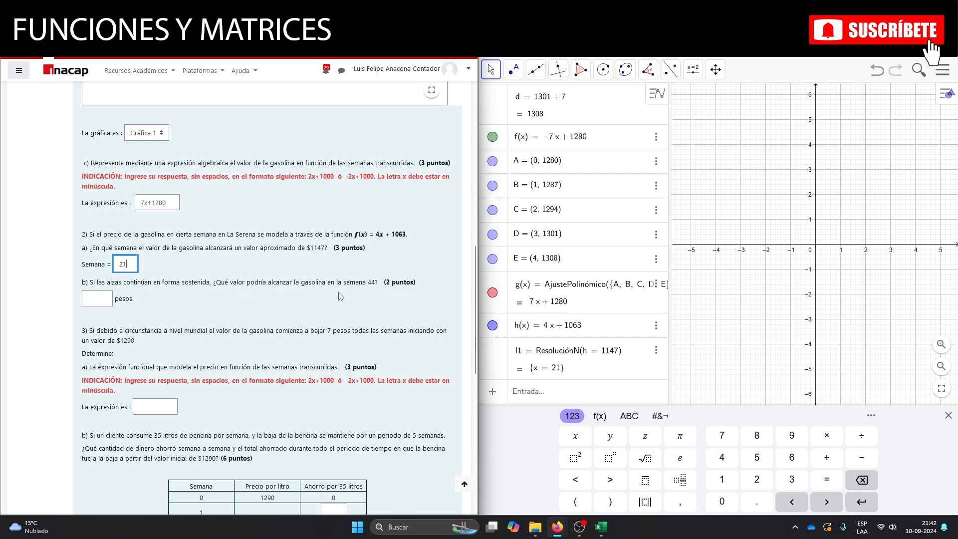
Evaluate h(44) in GeoGebra and enter 1239 pesos as the week 44 price in question 2b.
{"action": "left_click", "coordinate": [547, 394]}
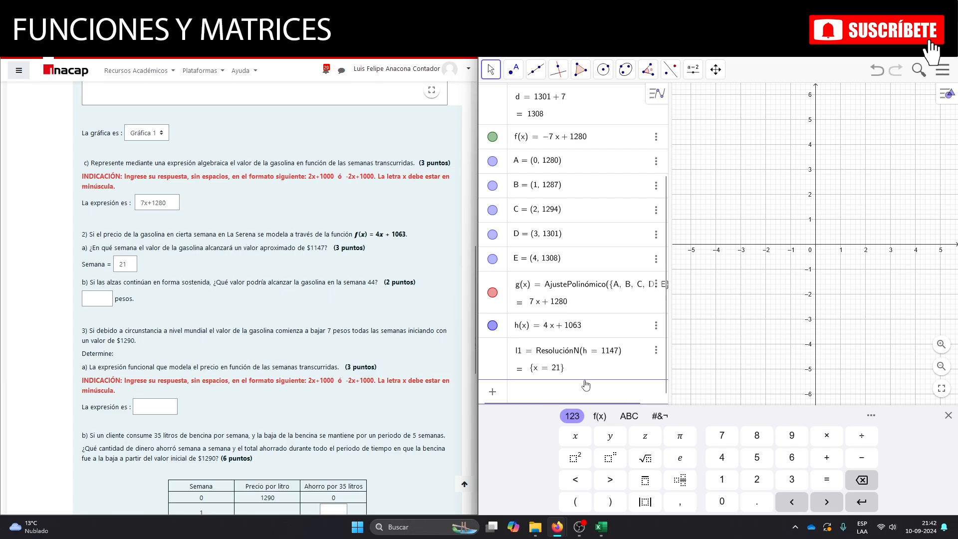
{"action": "type", "text": "h"}
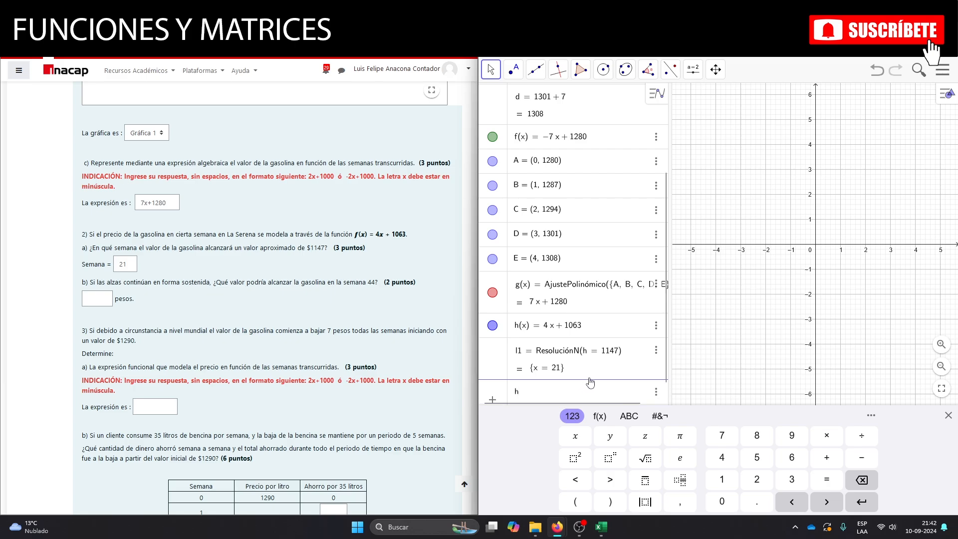
{"action": "type", "text": "(44"}
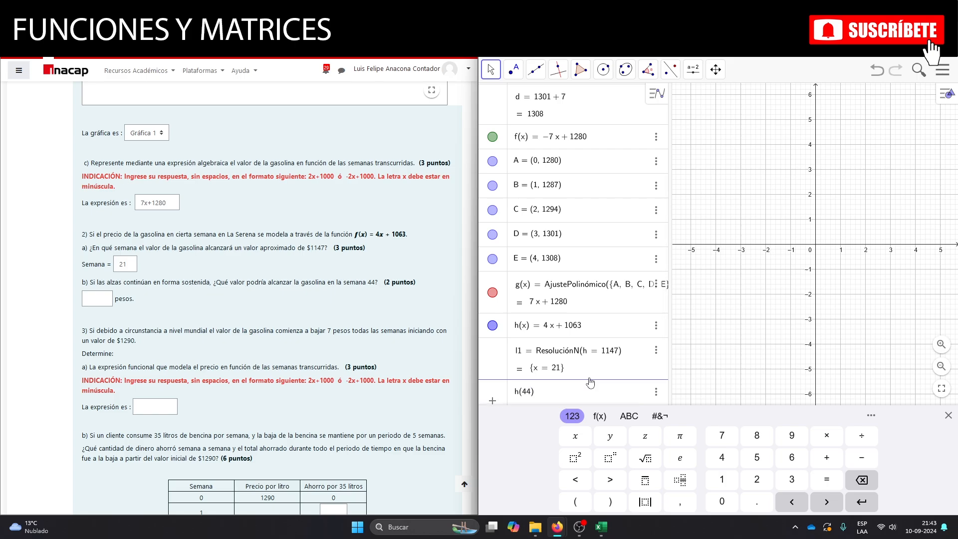
{"action": "key", "text": "Return"}
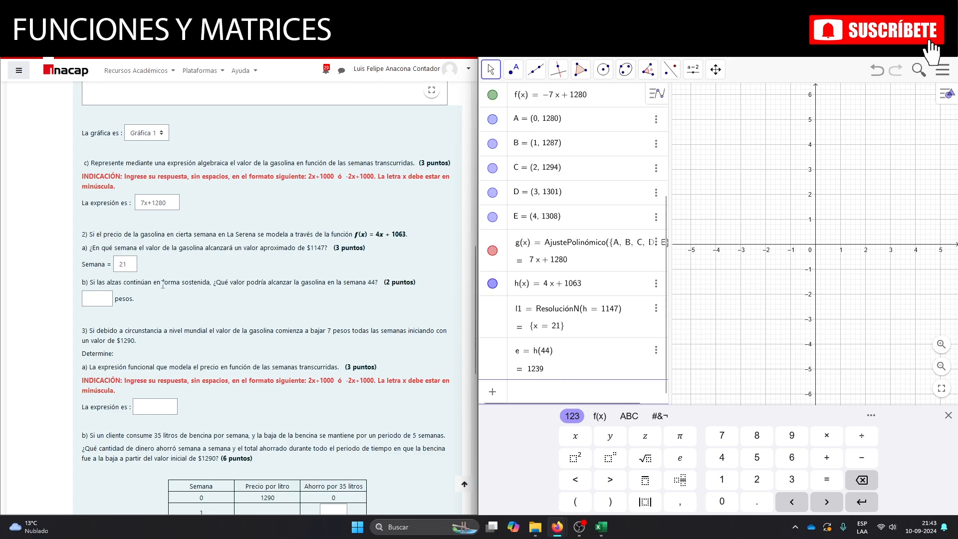
{"action": "left_click", "coordinate": [96, 298]}
{"action": "type", "text": "123"}
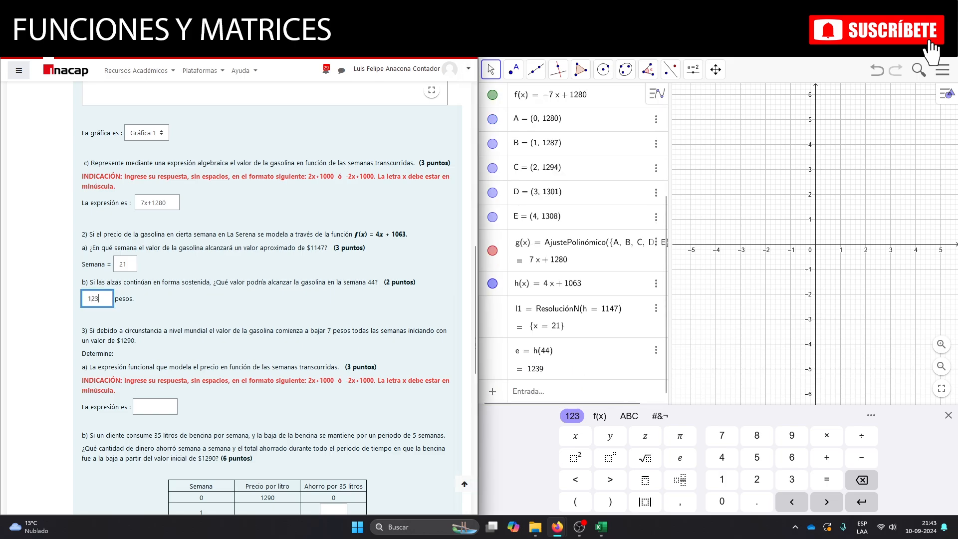
{"action": "type", "text": "9"}
{"action": "left_click", "coordinate": [176, 313]}
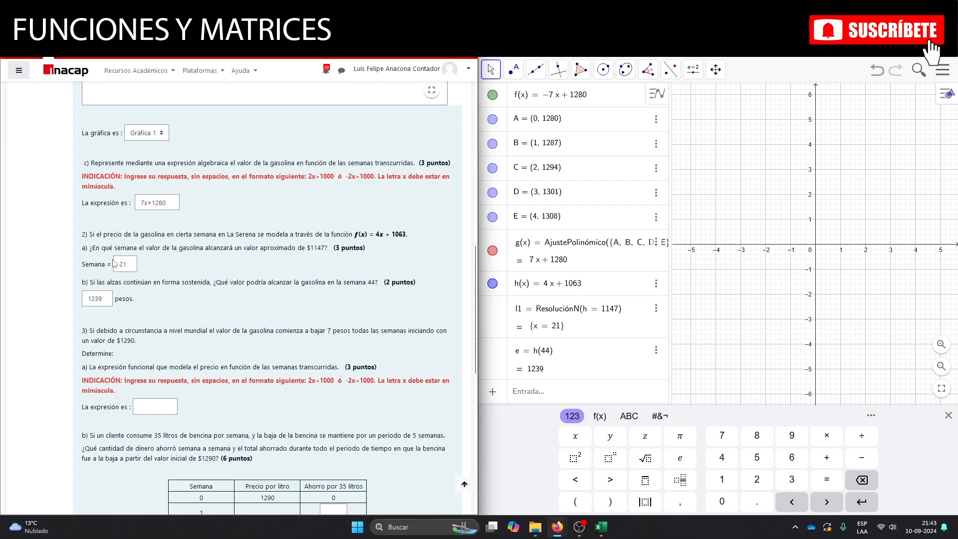
Enter -7x+1290 as the functional expression for the falling gasoline price in question 3a.
{"action": "scroll", "coordinate": [113, 259], "scroll_direction": "down", "scroll_amount": 2}
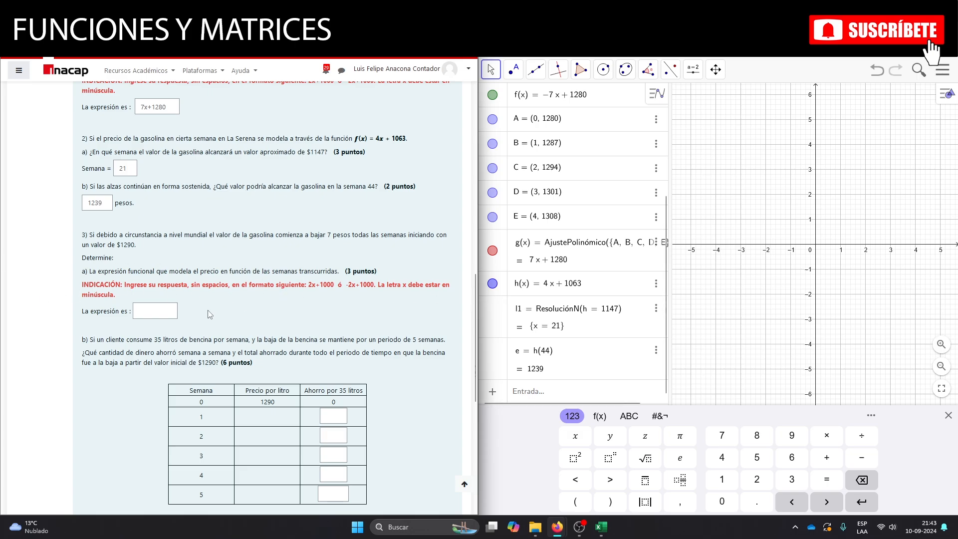
{"action": "left_click", "coordinate": [157, 315]}
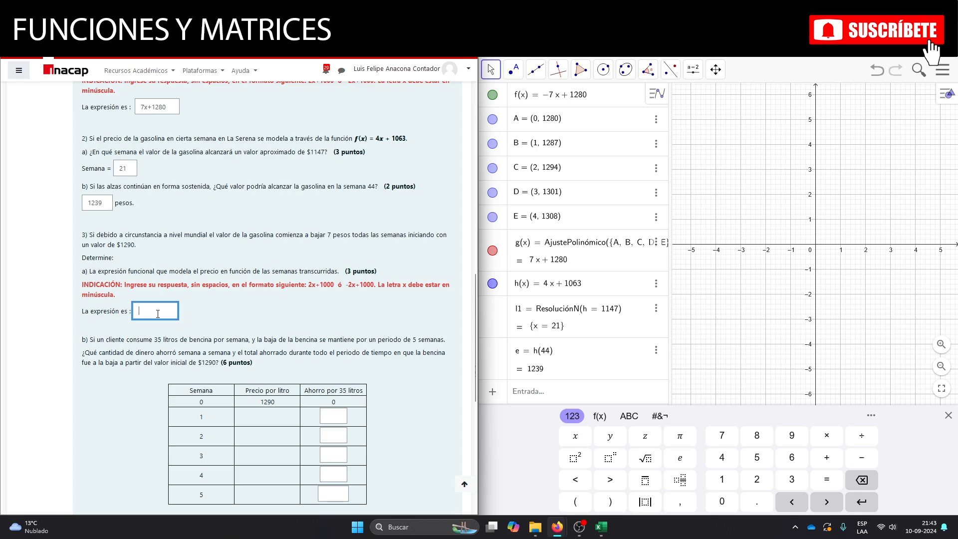
{"action": "type", "text": "-"}
{"action": "type", "text": "7x+1290"}
{"action": "scroll", "coordinate": [249, 336], "scroll_direction": "down", "scroll_amount": 3}
{"action": "left_click", "coordinate": [274, 269]}
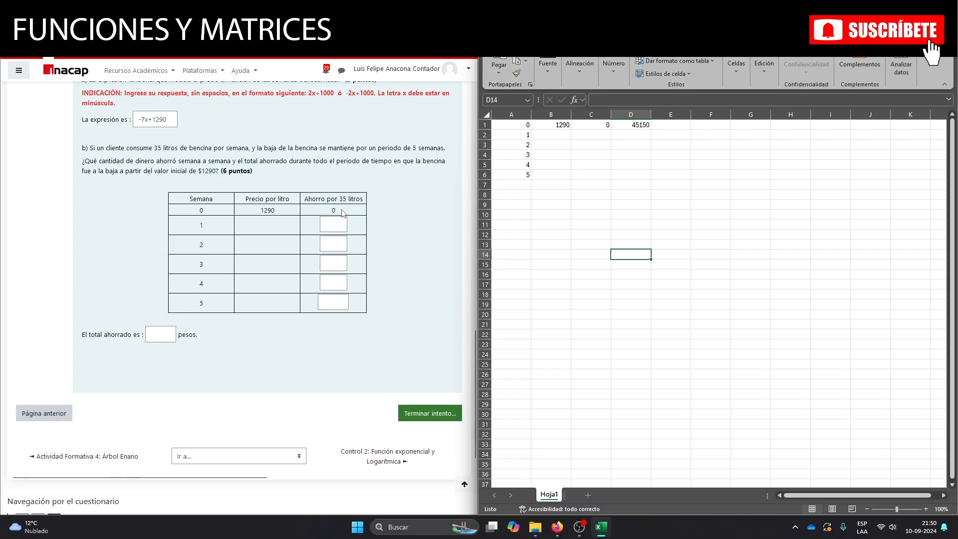
Clear the contents of cell D1 in the Excel sheet that reproduces the question 3b savings table.
{"action": "left_click", "coordinate": [638, 125]}
{"action": "key", "text": "Delete"}
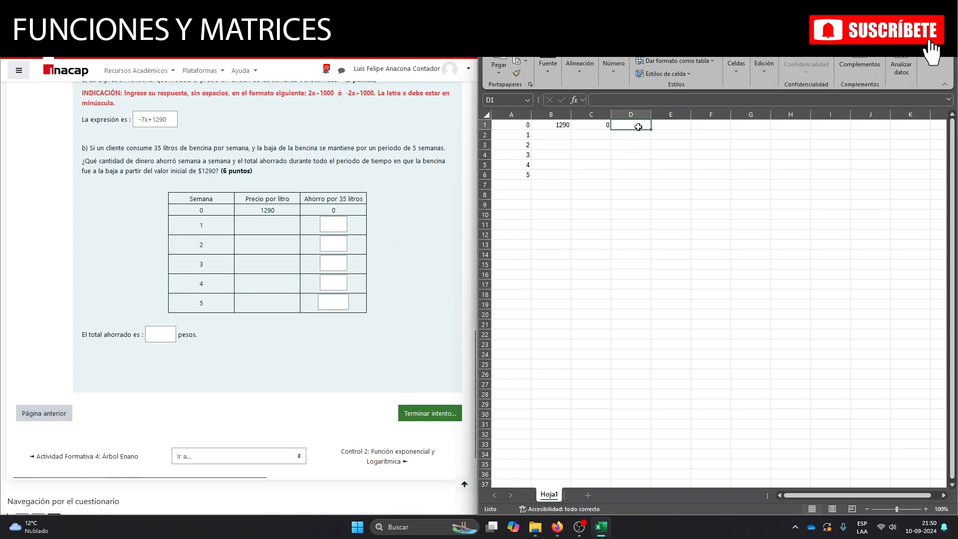
{"action": "left_click", "coordinate": [610, 244]}
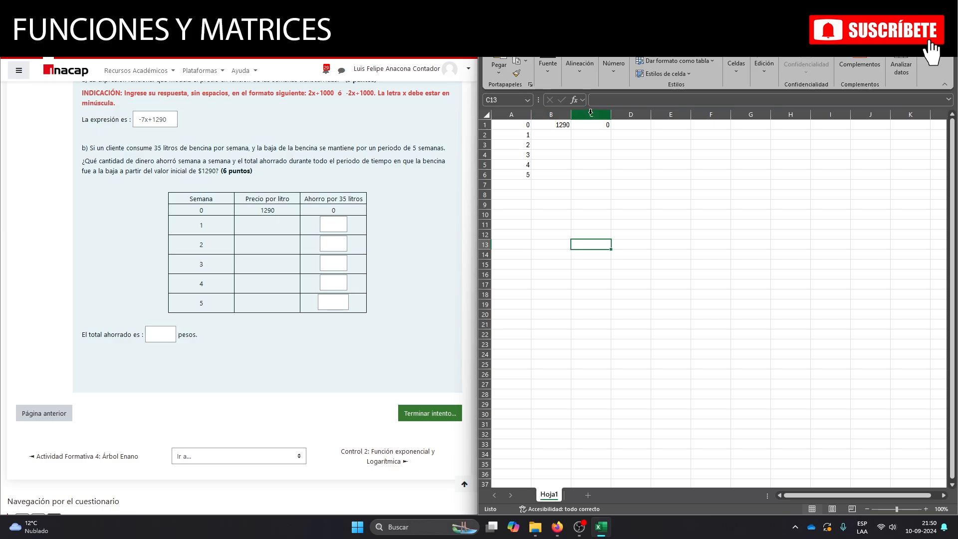
Enter the prices per litre 1283 for week 1 in B2 and 1276 for week 2 in B3.
{"action": "left_click", "coordinate": [563, 135]}
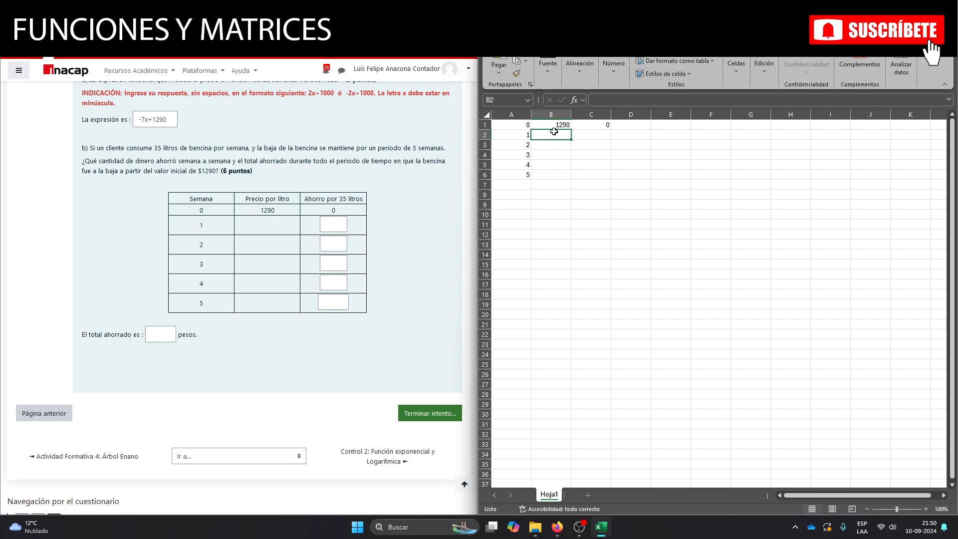
{"action": "type", "text": "1283"}
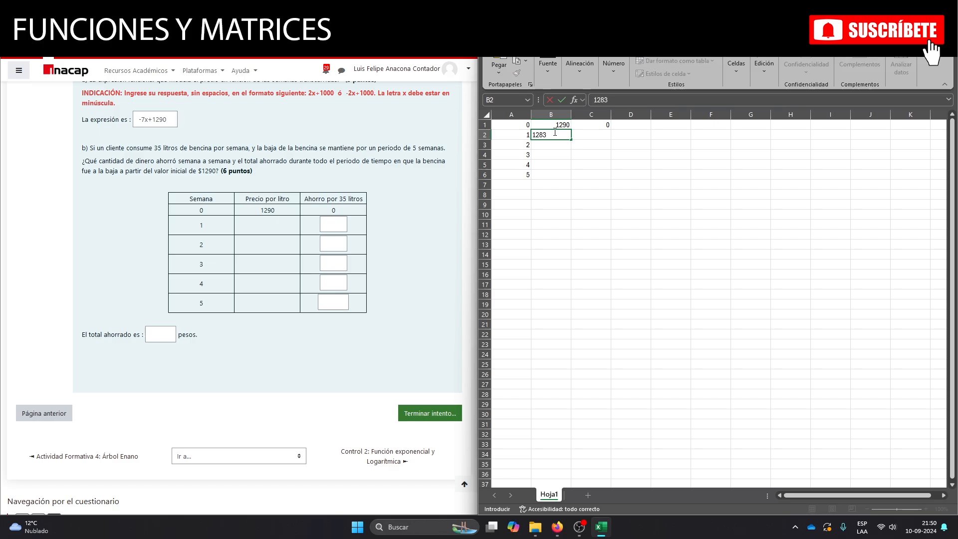
{"action": "key", "text": "Return"}
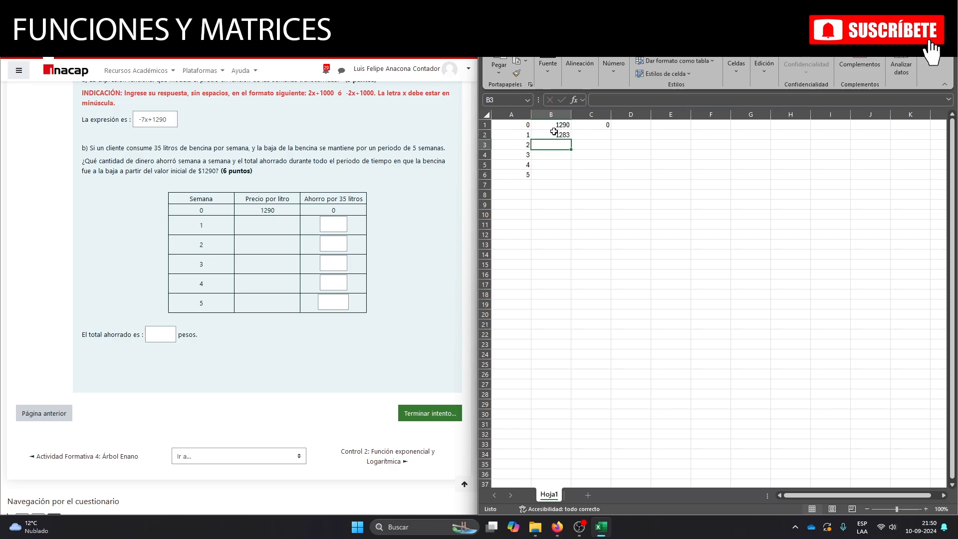
{"action": "type", "text": "12"}
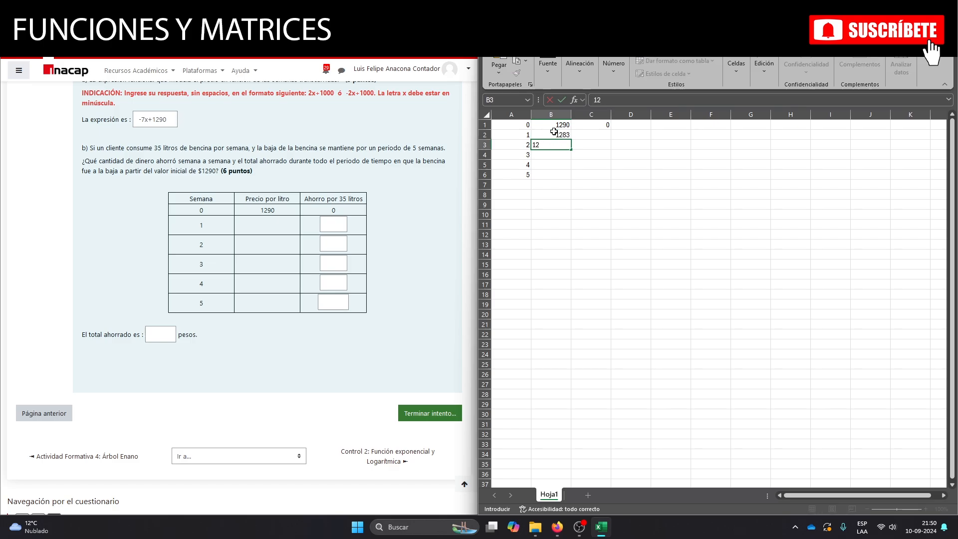
{"action": "type", "text": "76"}
{"action": "key", "text": "Return"}
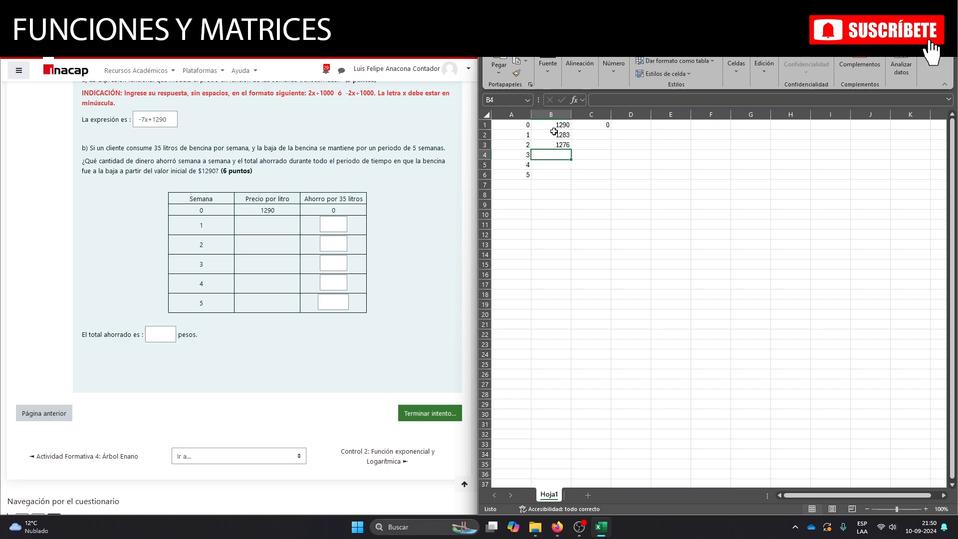
Enter the week 3 price per litre in B4 and correct it to 1269.
{"action": "type", "text": "126"}
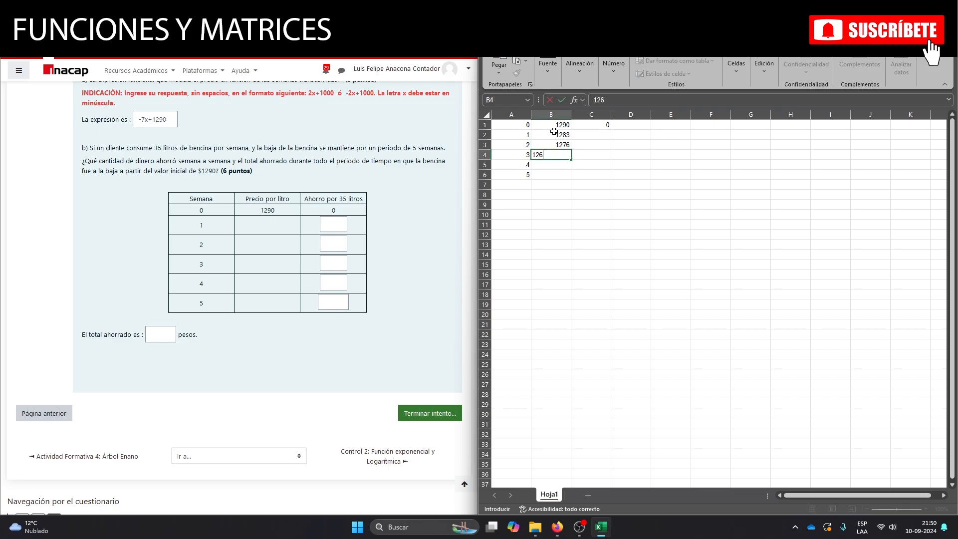
{"action": "type", "text": "93"}
{"action": "key", "text": "Return"}
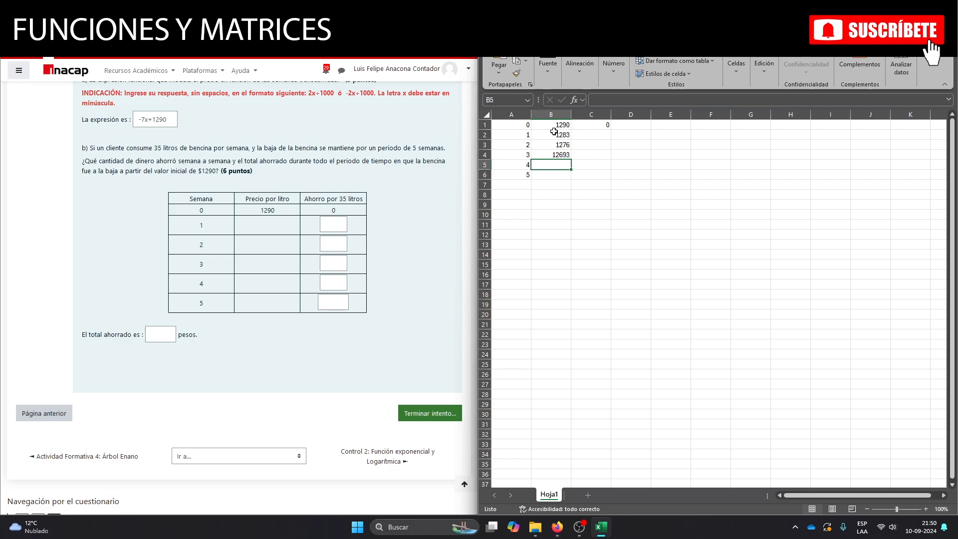
{"action": "left_click", "coordinate": [563, 156]}
{"action": "left_click", "coordinate": [621, 102]}
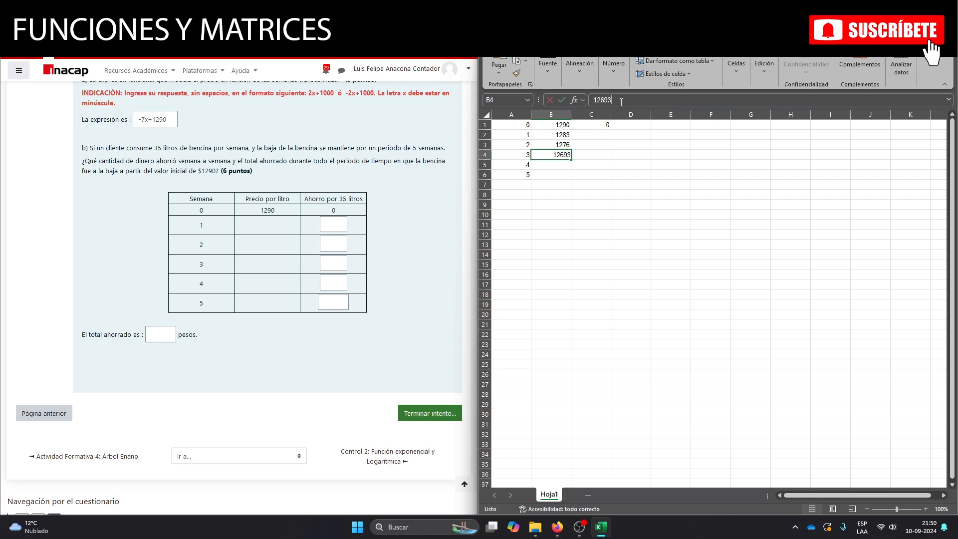
{"action": "key", "text": "BackSpace"}
{"action": "key", "text": "Return"}
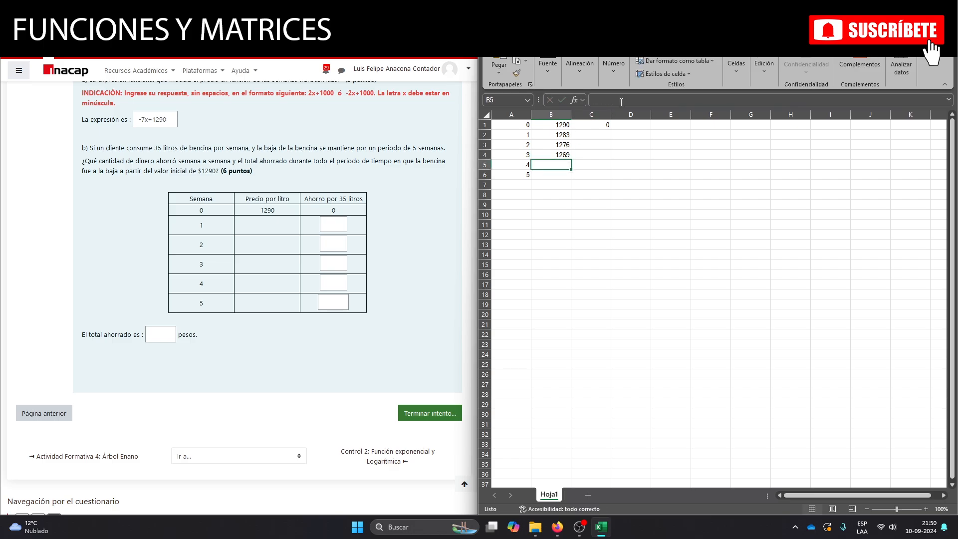
Enter the prices per litre 1262 for week 4 in B5 and 1255 for week 5 in B6.
{"action": "type", "text": "1262"}
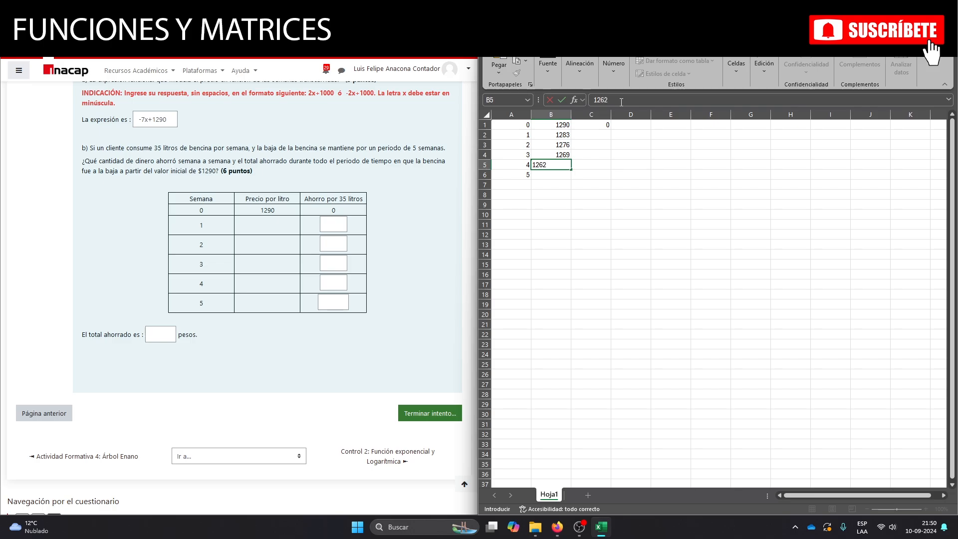
{"action": "key", "text": "Return"}
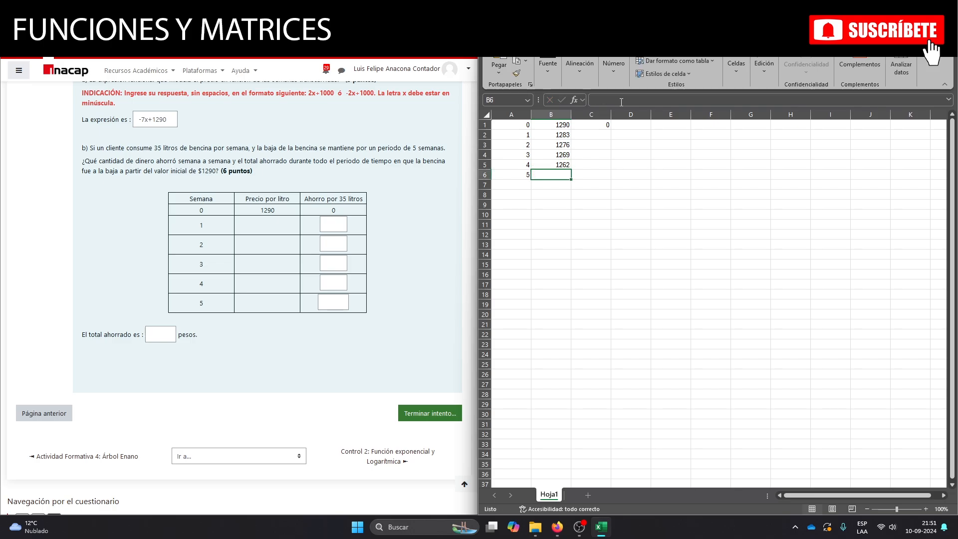
{"action": "type", "text": "12"}
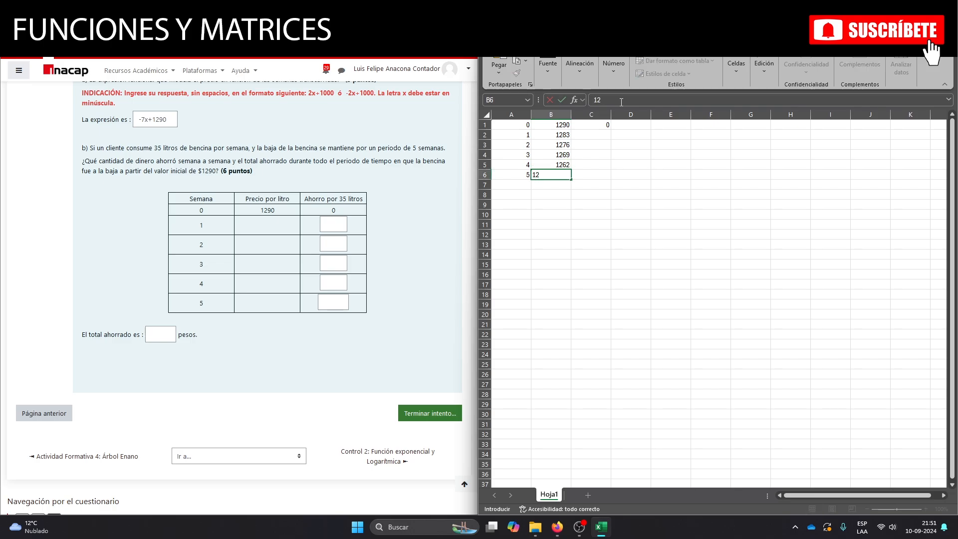
{"action": "type", "text": "55"}
{"action": "key", "text": "Return"}
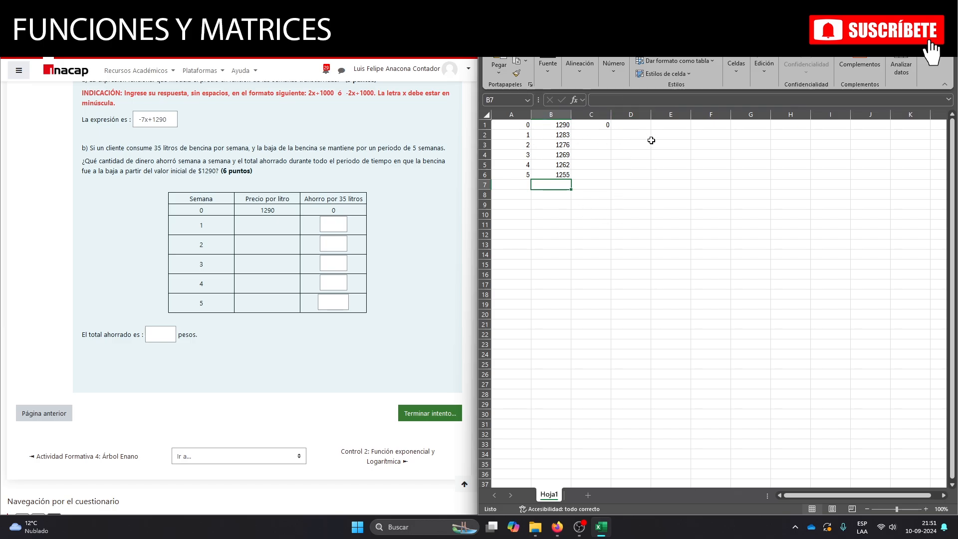
Calculate the week 0 cost of 35 litres in D1, correcting the formula to =B1*35.
{"action": "left_click", "coordinate": [630, 125]}
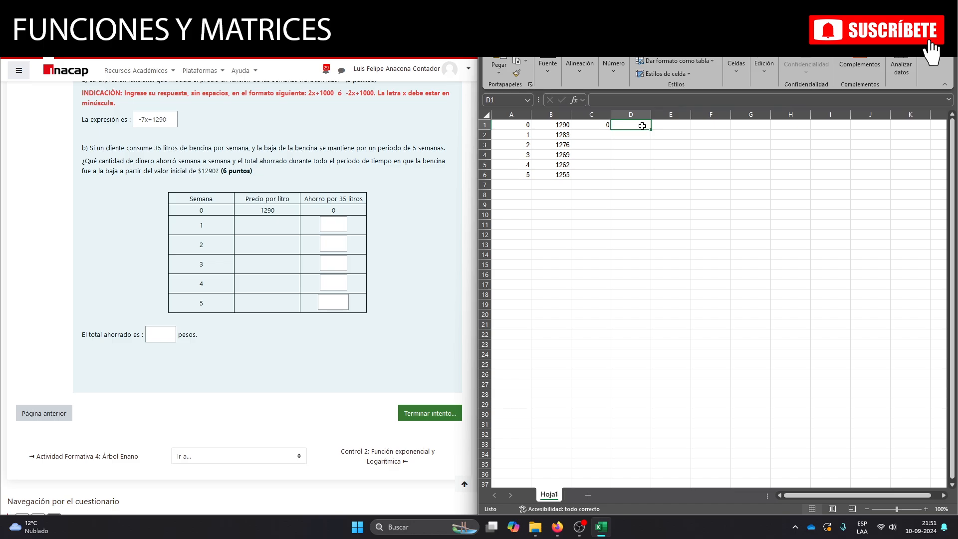
{"action": "type", "text": "="}
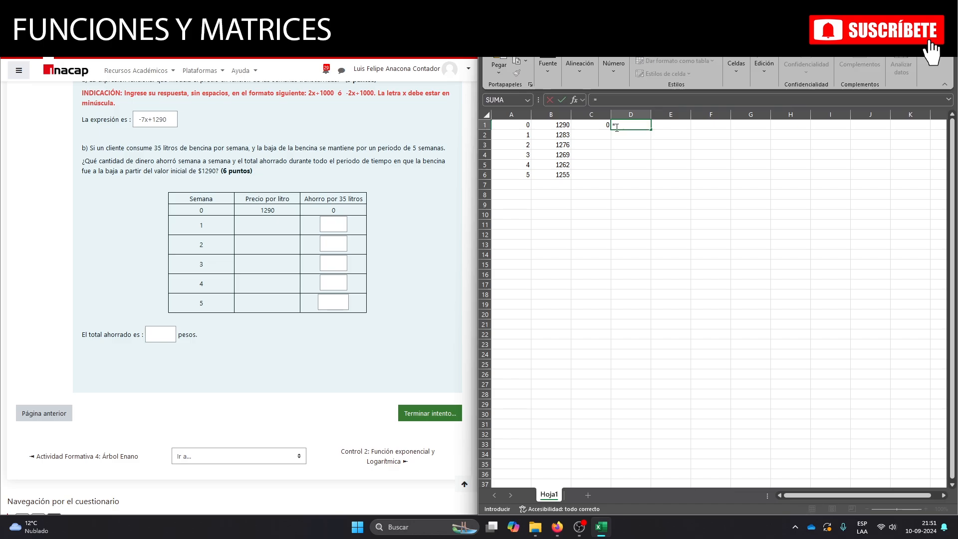
{"action": "left_click", "coordinate": [553, 126]}
{"action": "type", "text": "35"}
{"action": "key", "text": "Return"}
{"action": "left_click", "coordinate": [631, 126]}
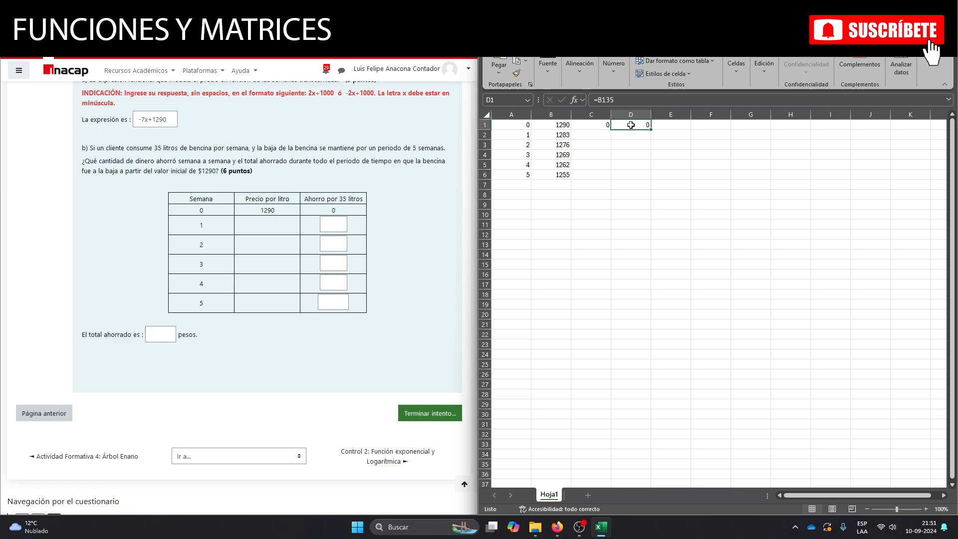
{"action": "left_click", "coordinate": [643, 100]}
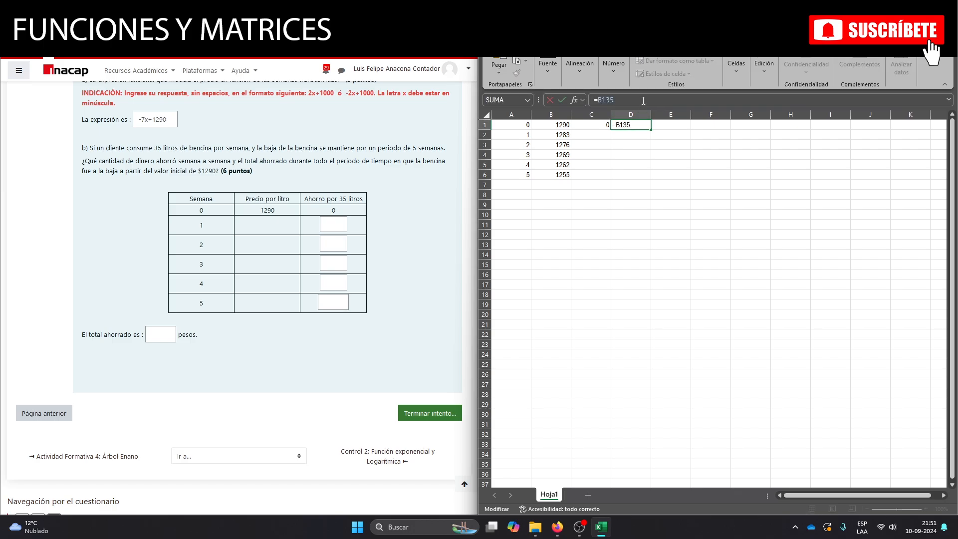
{"action": "key", "text": "BackSpace"}
{"action": "key", "text": "BackSpace"}
{"action": "left_click", "coordinate": [640, 127]}
{"action": "type", "text": "*35"}
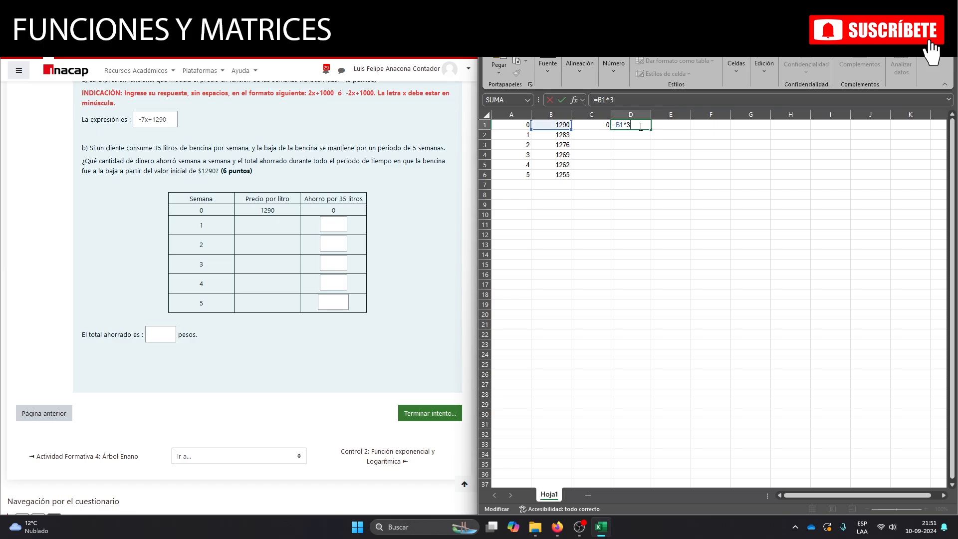
{"action": "key", "text": "Return"}
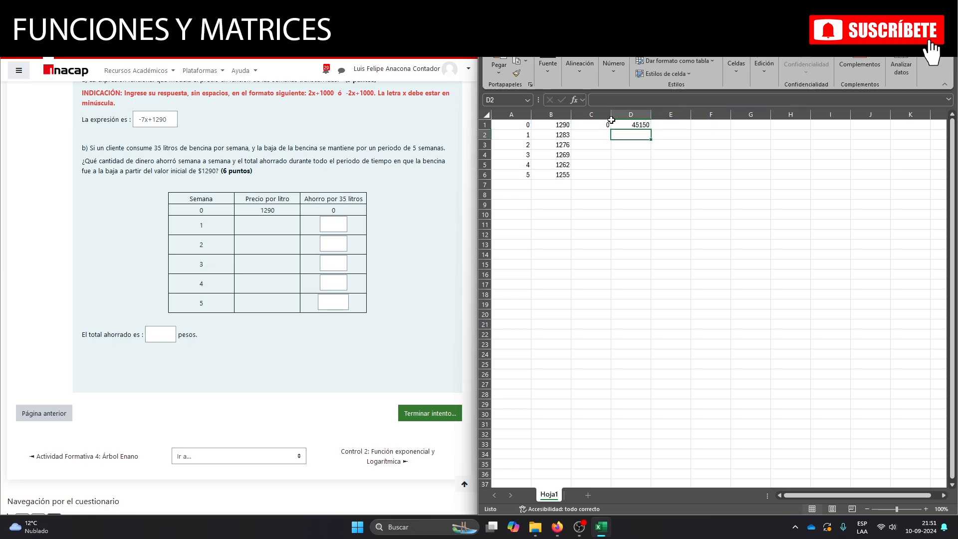
Calculate the 35-litre costs for weeks 1 and 2 with =B2*35 in D2 and =B3*35 in D3.
{"action": "type", "text": "="}
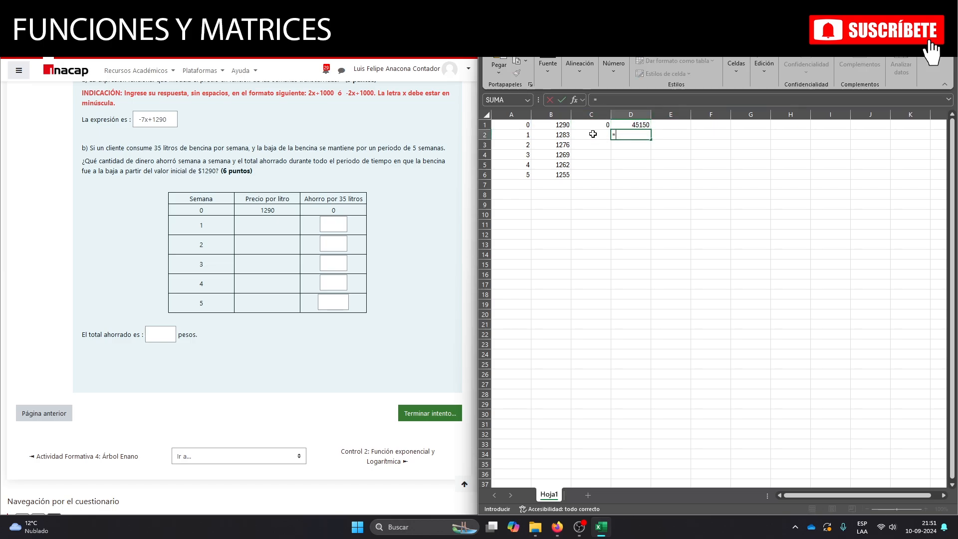
{"action": "left_click", "coordinate": [543, 135]}
{"action": "type", "text": "*35"}
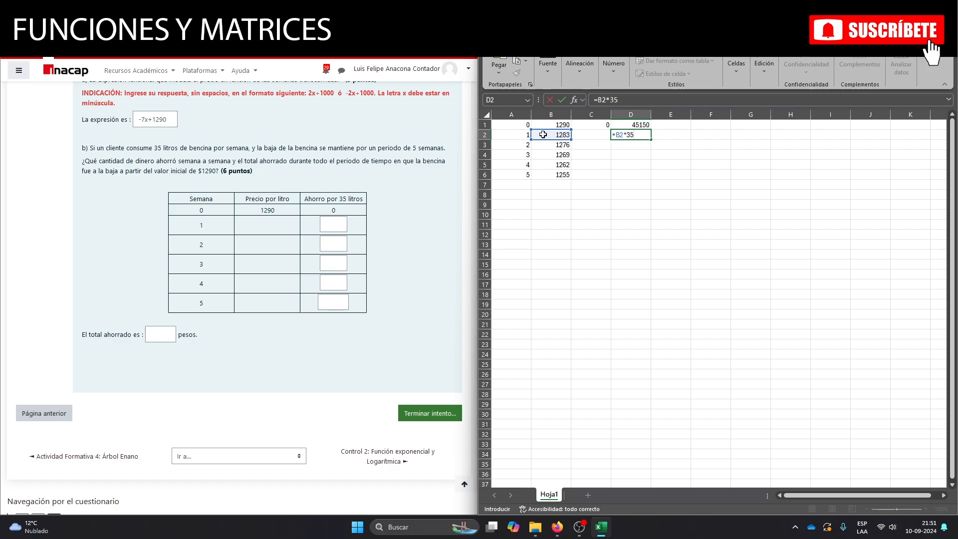
{"action": "key", "text": "Return"}
{"action": "type", "text": "="}
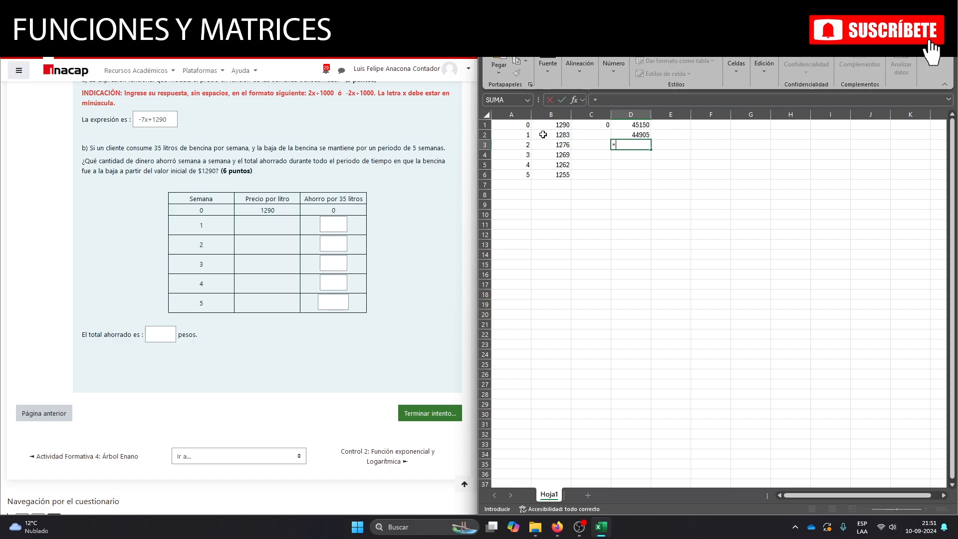
{"action": "left_click", "coordinate": [543, 145]}
{"action": "type", "text": "*35"}
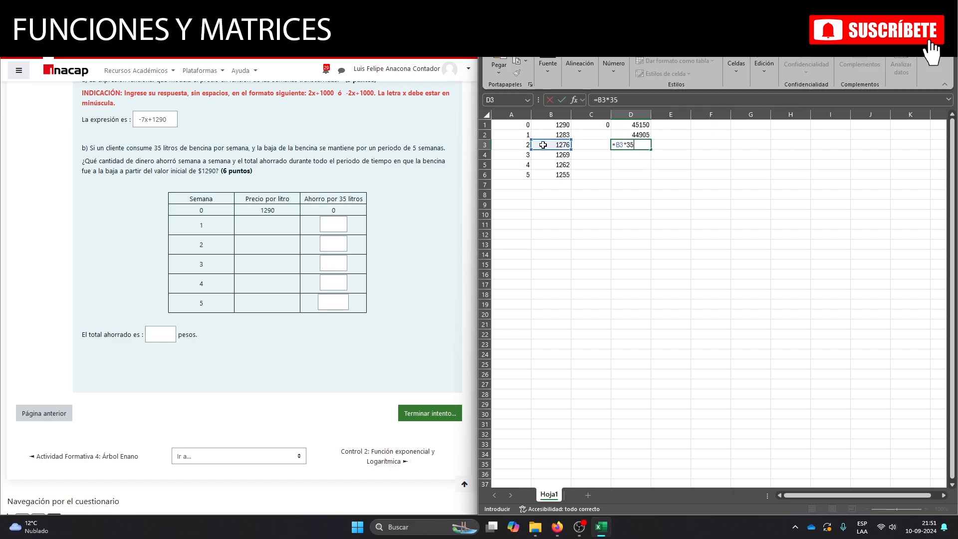
{"action": "key", "text": "Return"}
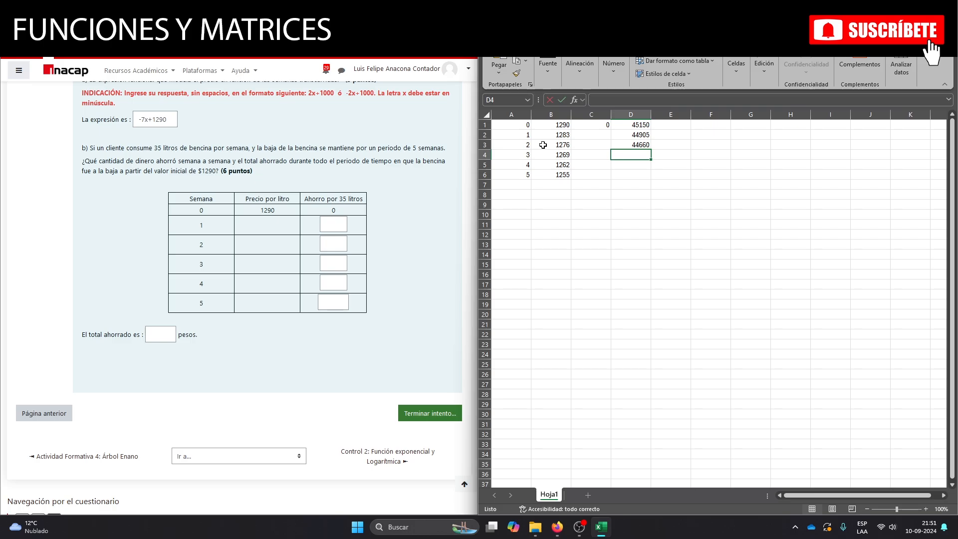
Calculate the 35-litre costs for weeks 3 and 4 with =B4*35 in D4 and =B5*35 in D5.
{"action": "type", "text": "="}
{"action": "left_click", "coordinate": [551, 155]}
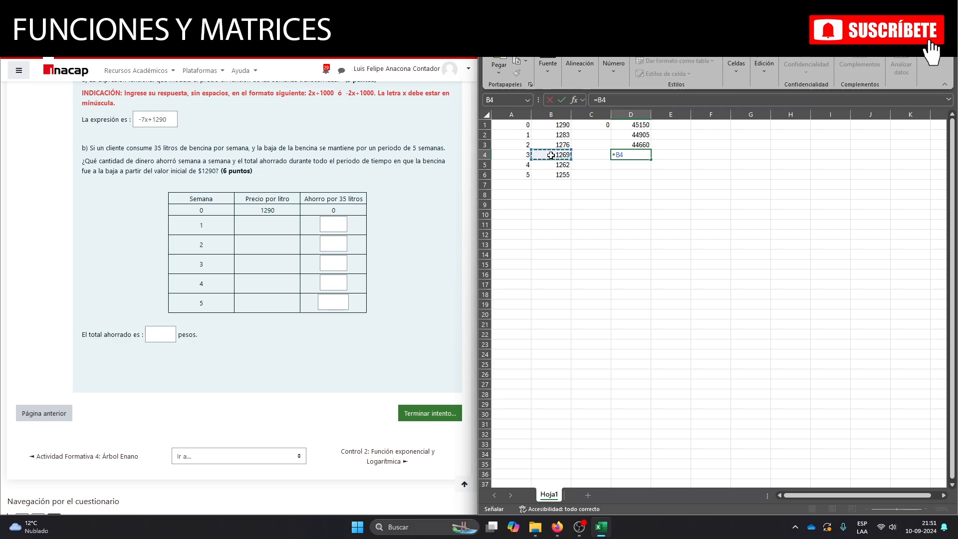
{"action": "type", "text": "*35"}
{"action": "key", "text": "Return"}
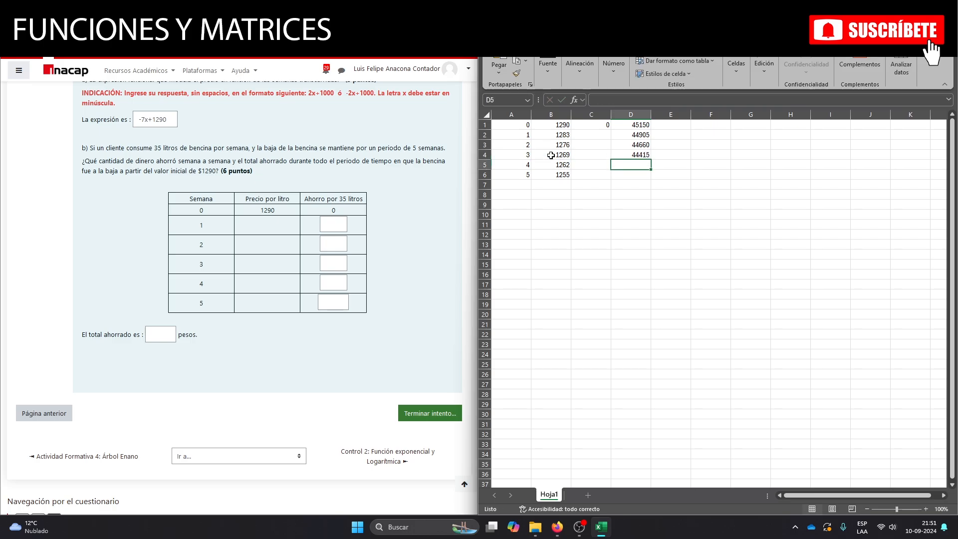
{"action": "type", "text": "="}
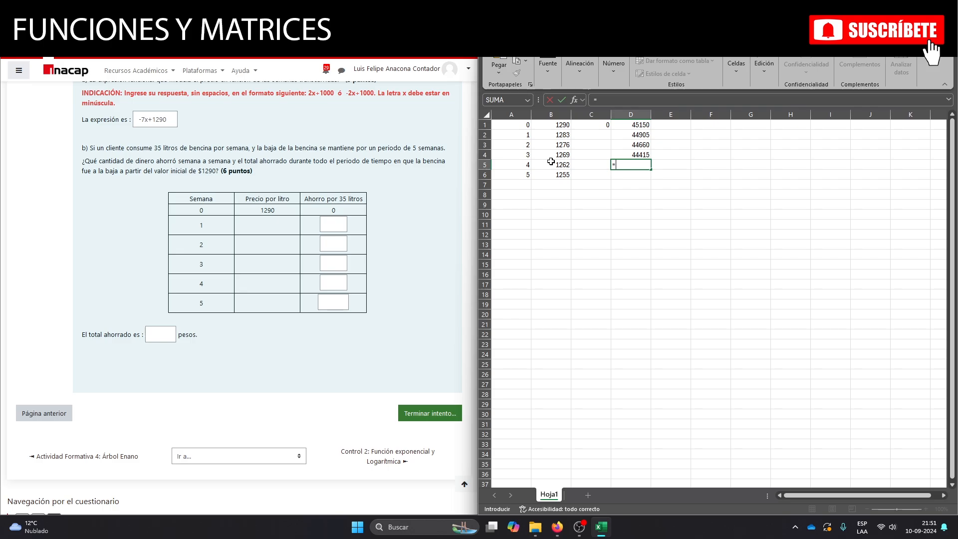
{"action": "left_click", "coordinate": [551, 163]}
{"action": "type", "text": "*35"}
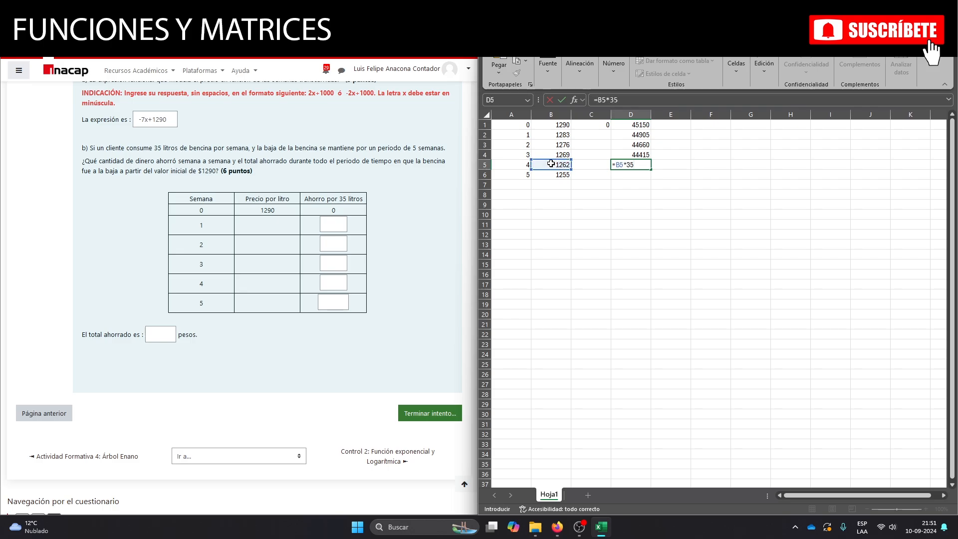
{"action": "key", "text": "Return"}
Calculate the week 5 cost of 35 litres in D6 with the formula =B6*35.
{"action": "type", "text": "="}
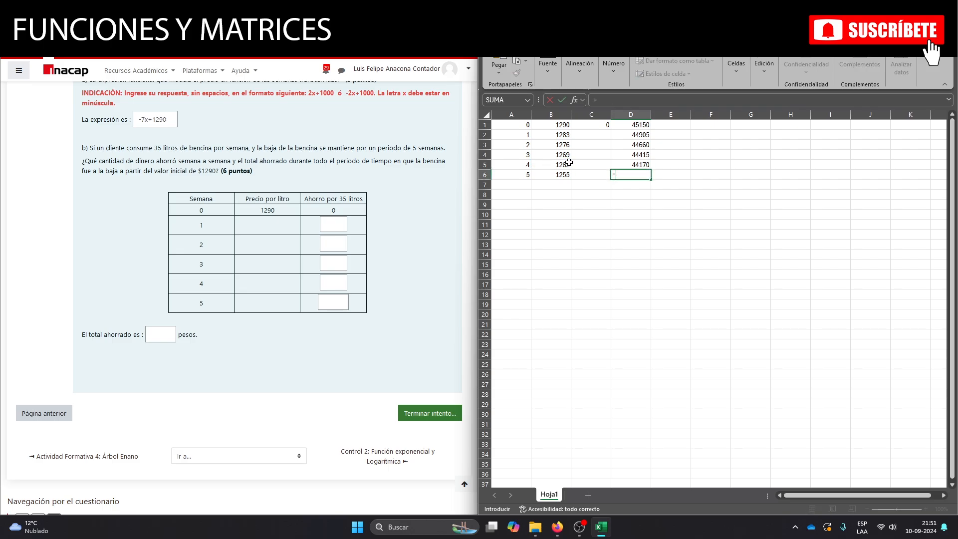
{"action": "left_click", "coordinate": [557, 175]}
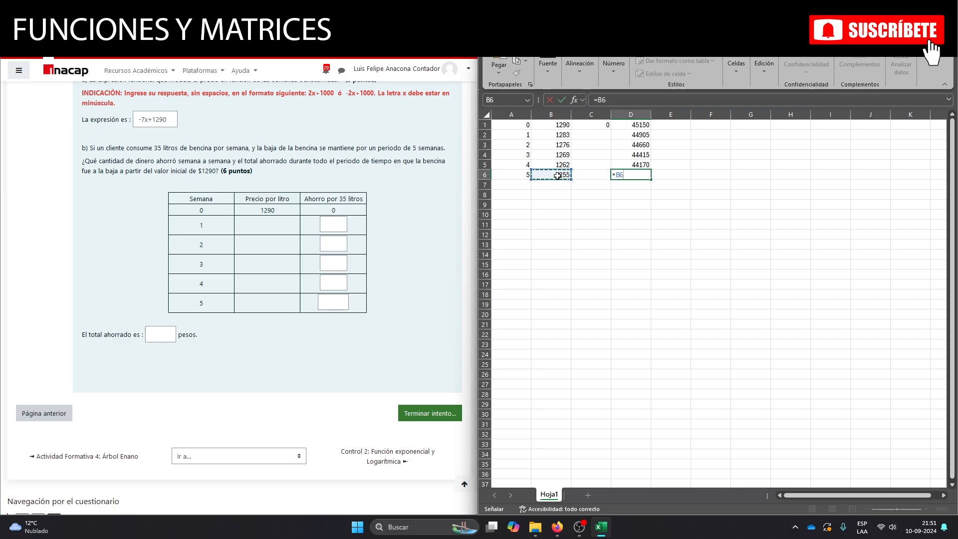
{"action": "type", "text": "*35"}
{"action": "key", "text": "Return"}
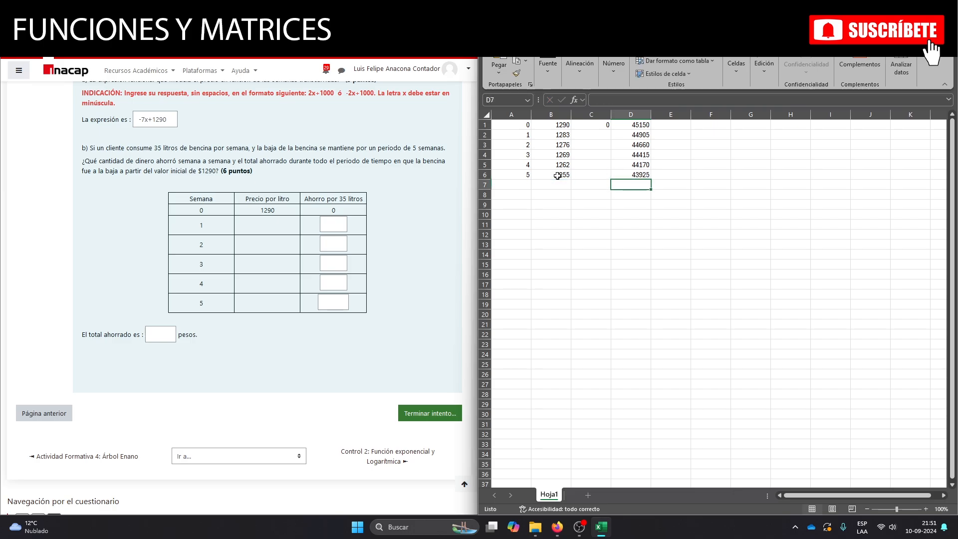
{"action": "left_click", "coordinate": [615, 229]}
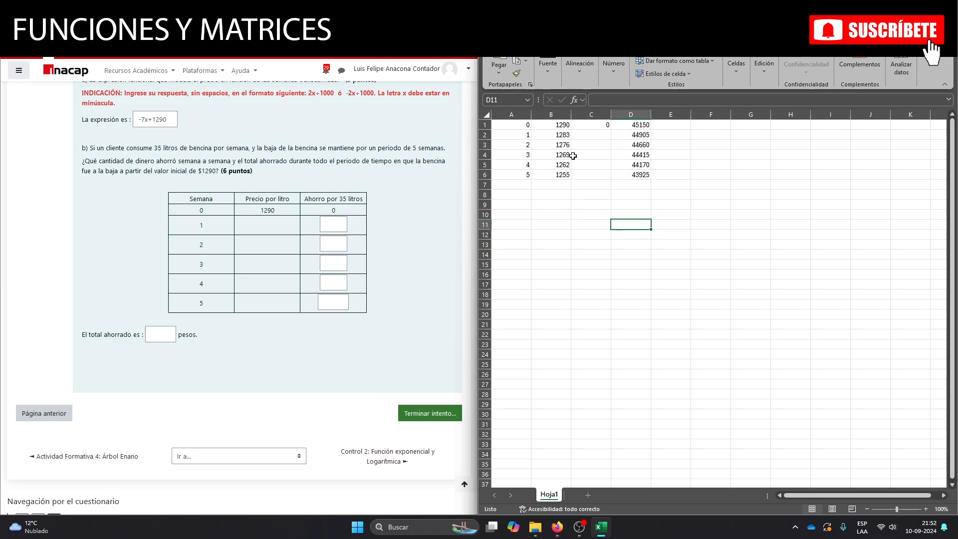
Calculate the week 1 savings in C2 by subtracting that week's cost from the initial cost, =D1-D2.
{"action": "left_click", "coordinate": [584, 136]}
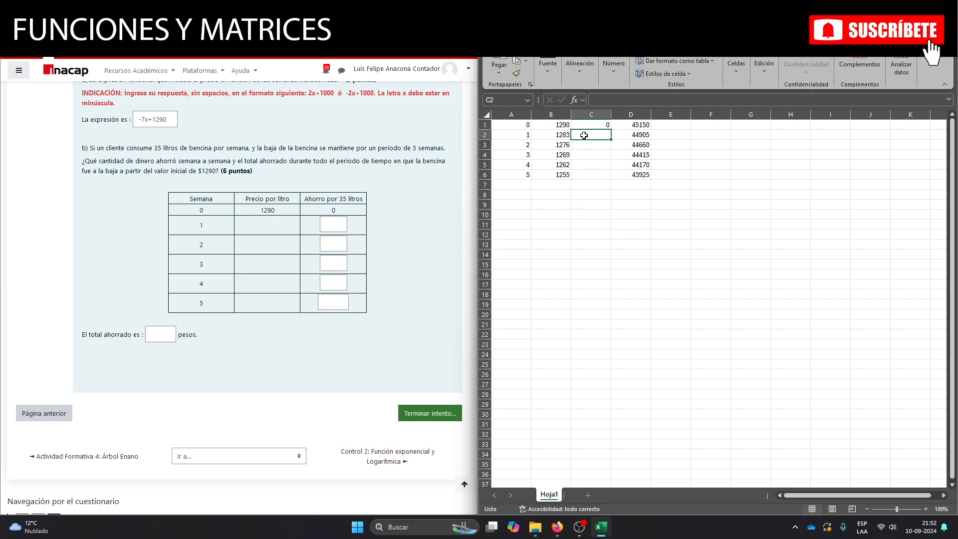
{"action": "type", "text": "="}
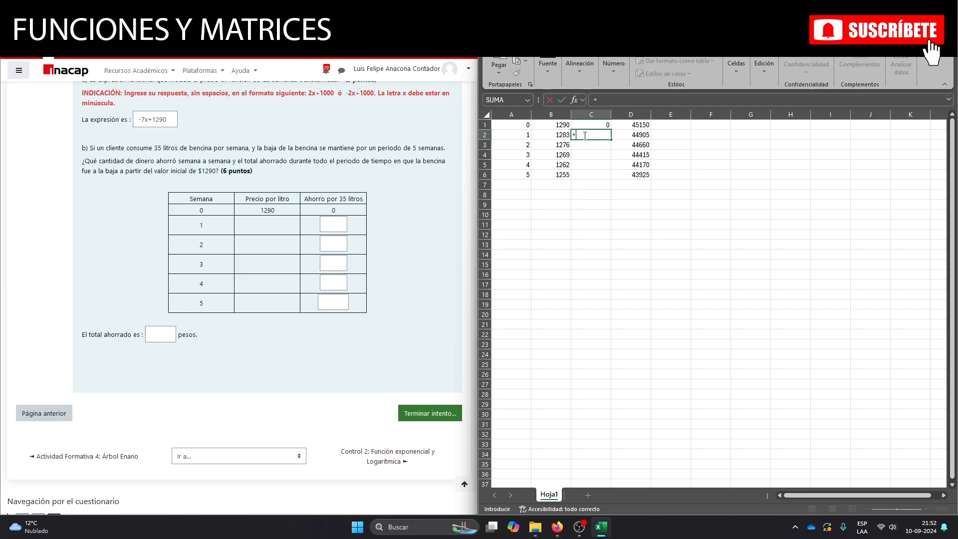
{"action": "left_click", "coordinate": [626, 126]}
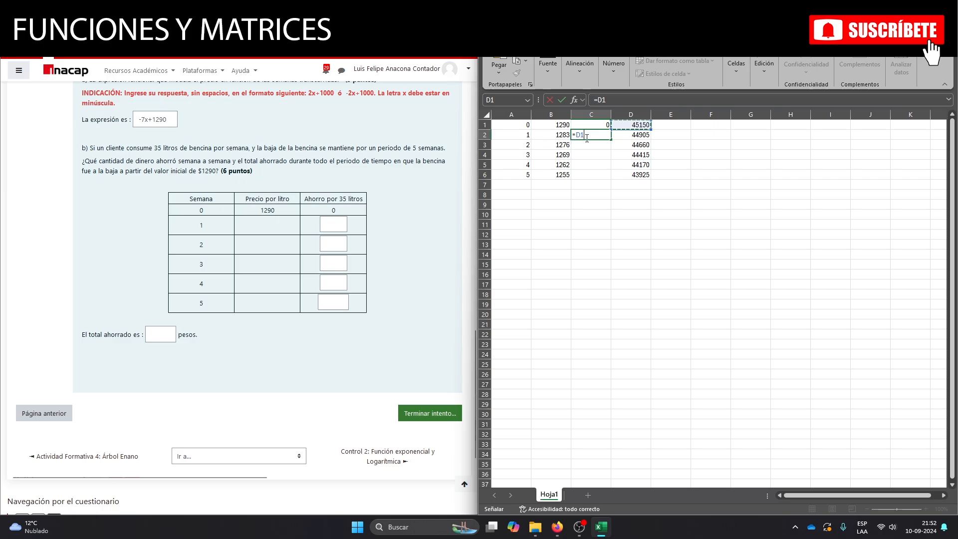
{"action": "type", "text": "-"}
{"action": "left_click", "coordinate": [624, 135]}
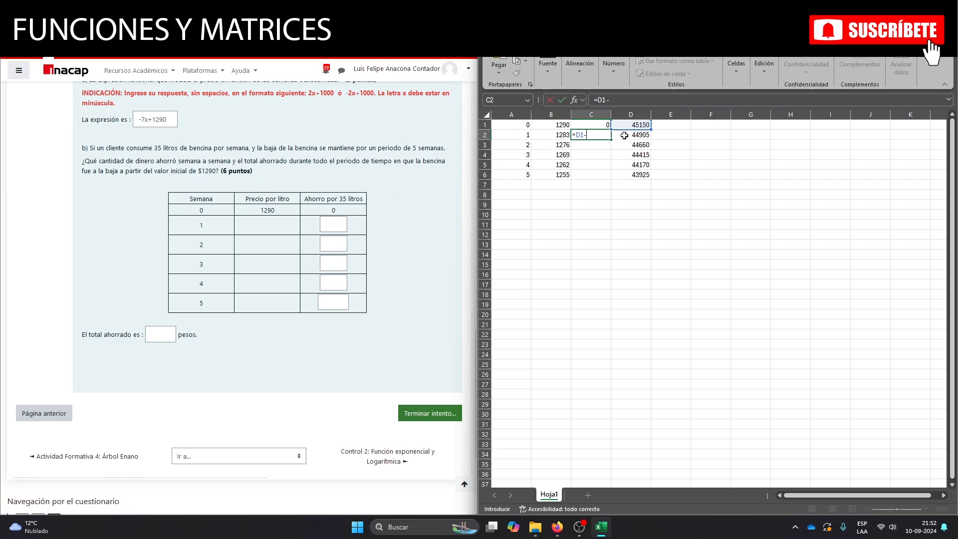
{"action": "key", "text": "Return"}
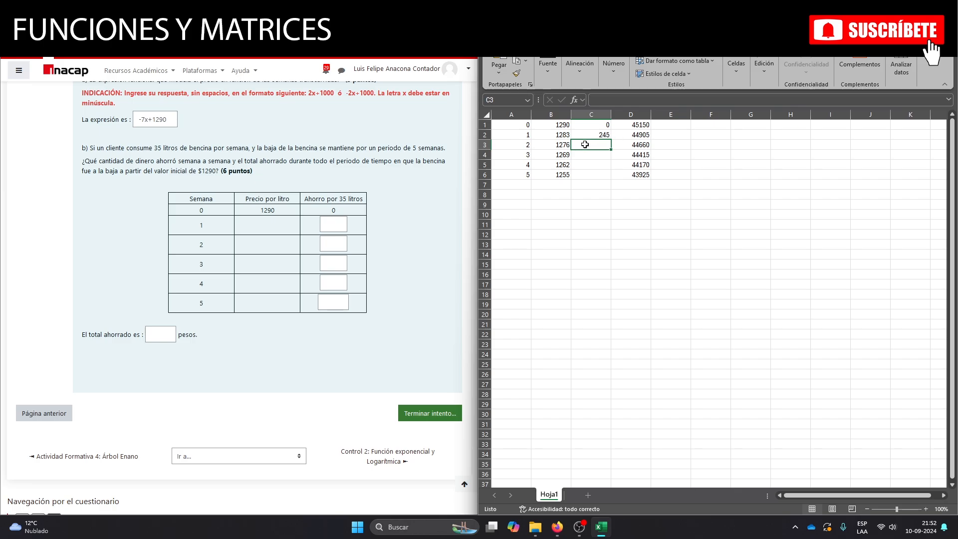
Calculate the week 2 savings in C3 against the initial cost with the formula =D1-D3.
{"action": "type", "text": "="}
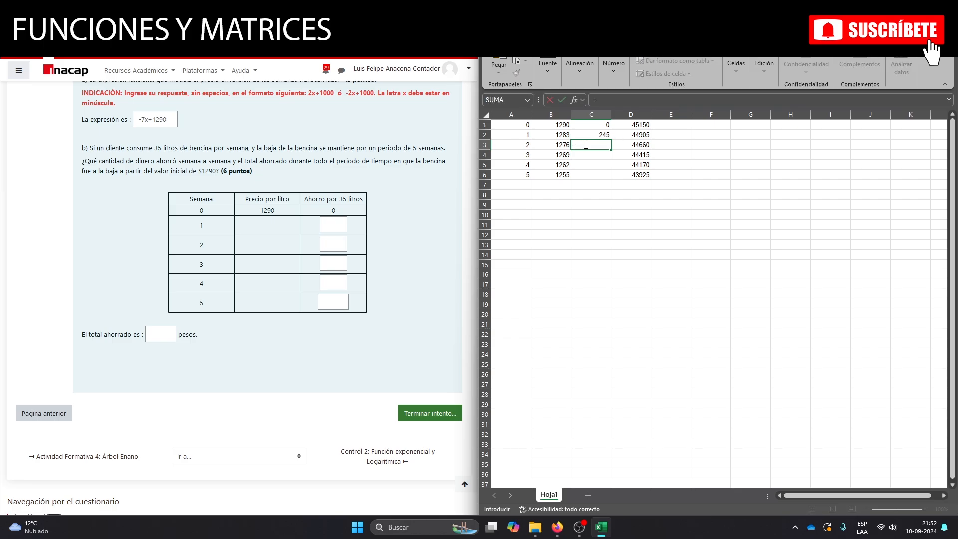
{"action": "left_click", "coordinate": [631, 124]}
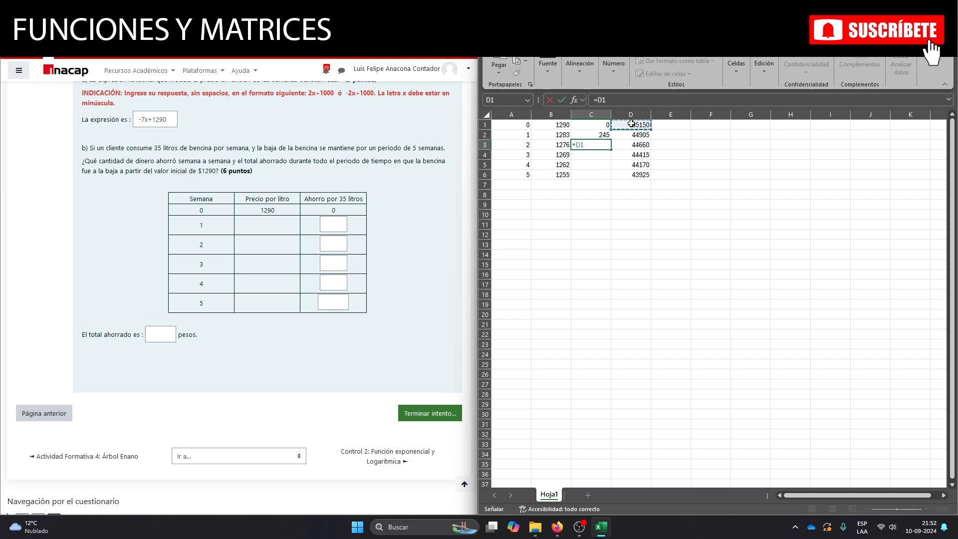
{"action": "type", "text": "-"}
{"action": "left_click", "coordinate": [629, 149]}
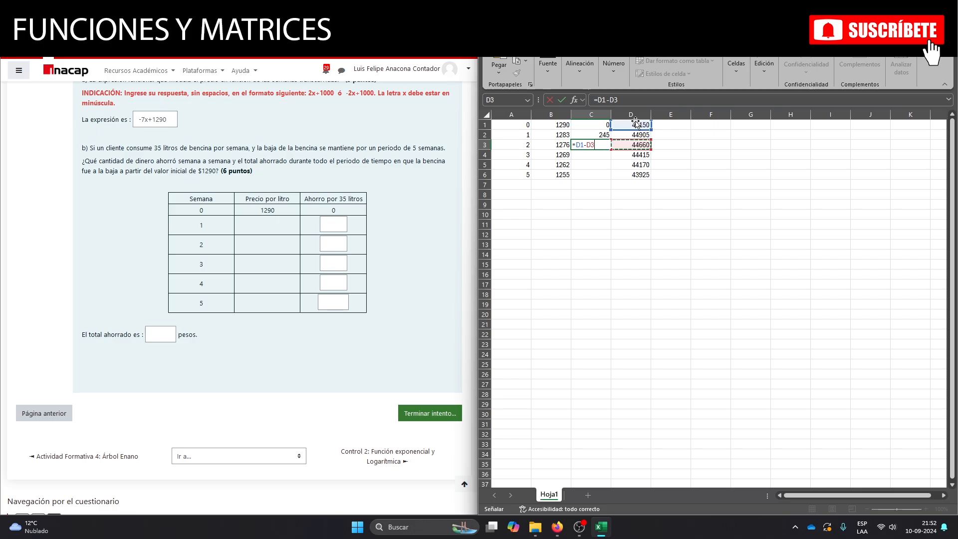
{"action": "key", "text": "Return"}
Calculate the week 3 savings in C4 against the initial cost with the formula =D1-D4.
{"action": "type", "text": "="}
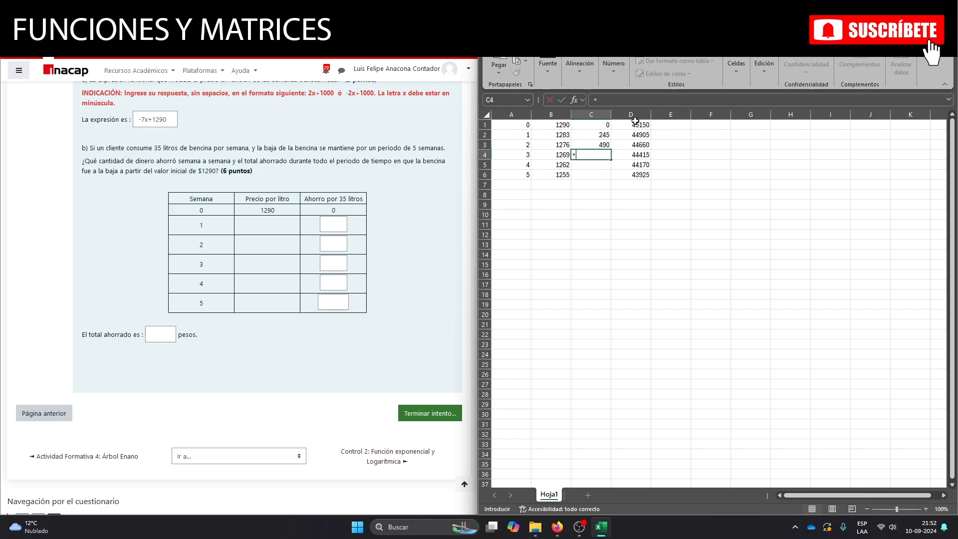
{"action": "left_click", "coordinate": [635, 122]}
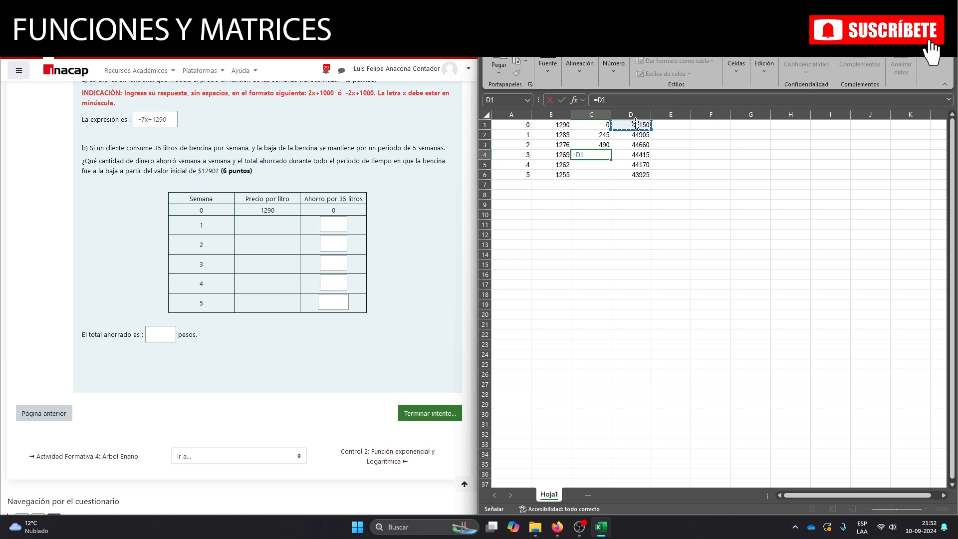
{"action": "type", "text": "-"}
{"action": "left_click", "coordinate": [636, 155]}
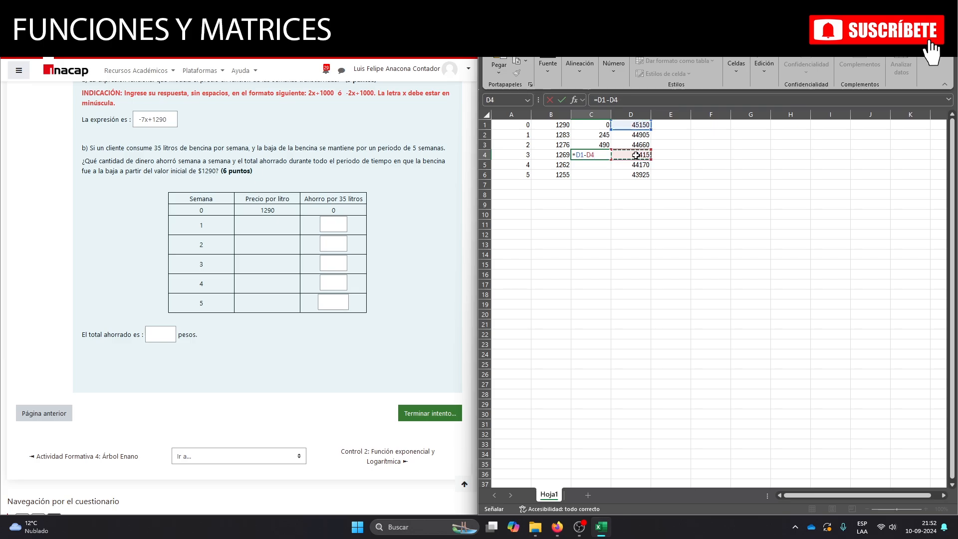
{"action": "key", "text": "Return"}
Calculate the week 4 savings in C5 against the initial cost with the formula =D1-D5.
{"action": "type", "text": "="}
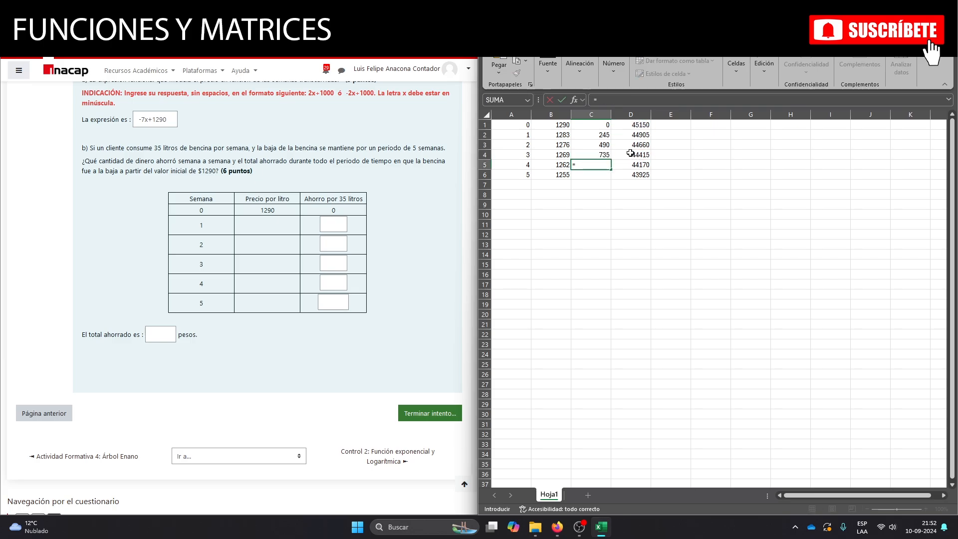
{"action": "left_click", "coordinate": [627, 128]}
{"action": "type", "text": "-"}
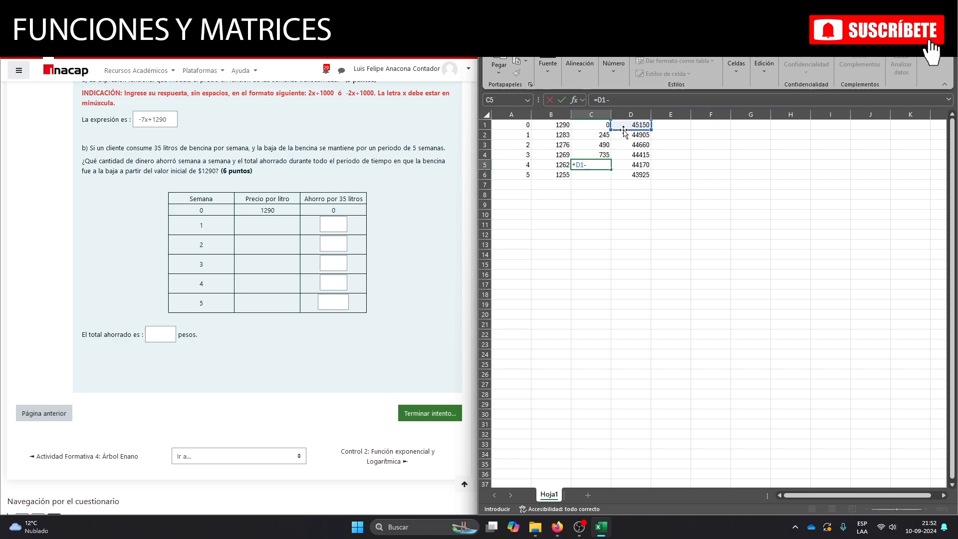
{"action": "left_click", "coordinate": [619, 166]}
{"action": "key", "text": "Return"}
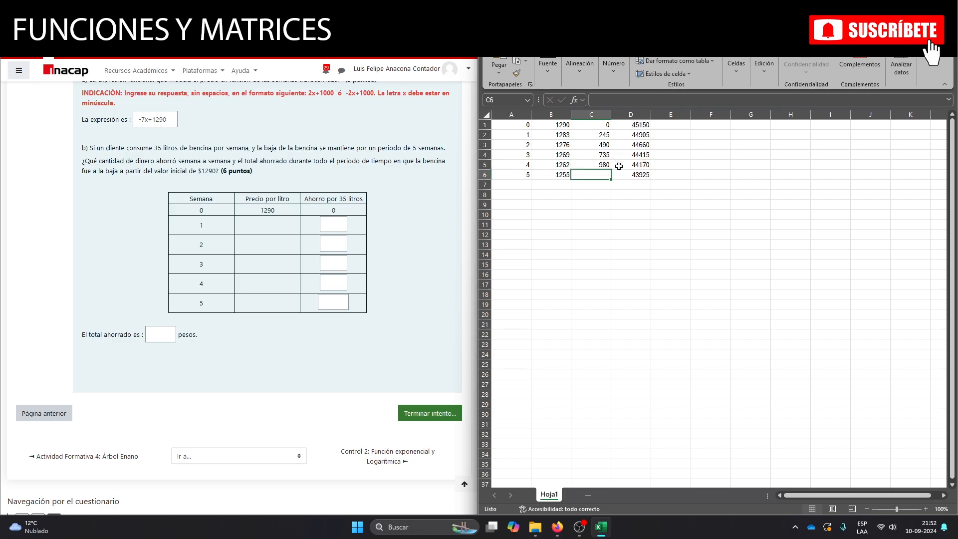
Calculate the week 5 savings in C6 against the initial cost with the formula =D1-D6.
{"action": "type", "text": "="}
{"action": "left_click", "coordinate": [623, 125]}
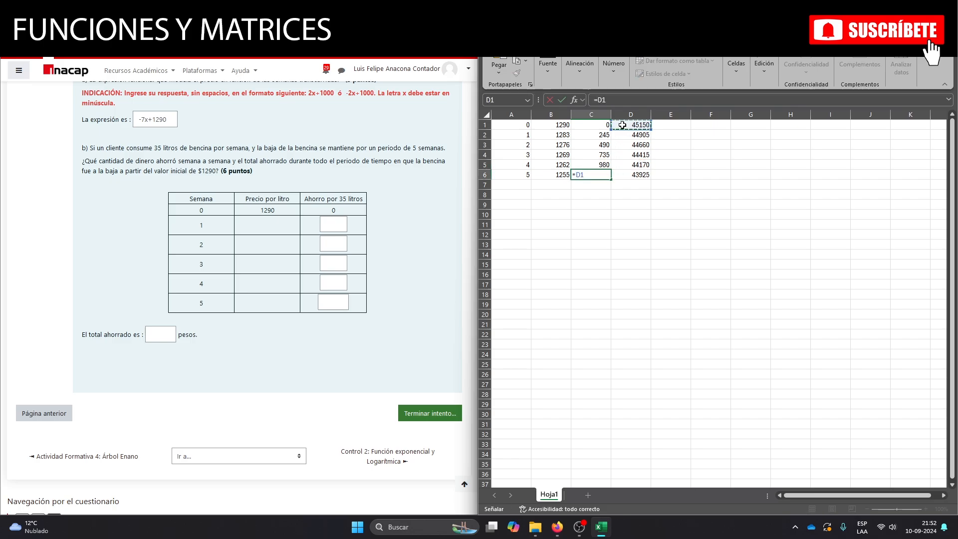
{"action": "type", "text": "-"}
{"action": "left_click", "coordinate": [633, 175]}
{"action": "key", "text": "Return"}
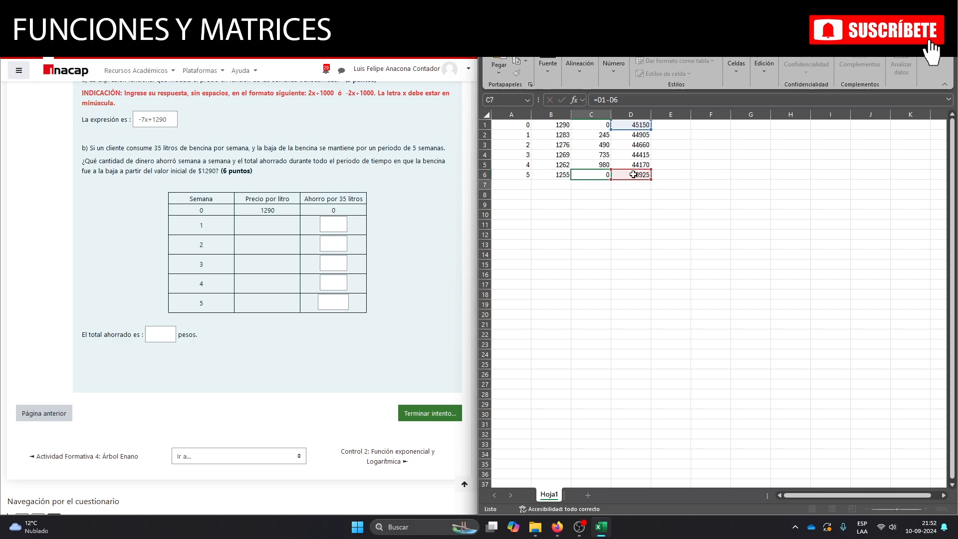
Check the sum of the savings in C1:C6 by selecting the range.
{"action": "left_click", "coordinate": [595, 197]}
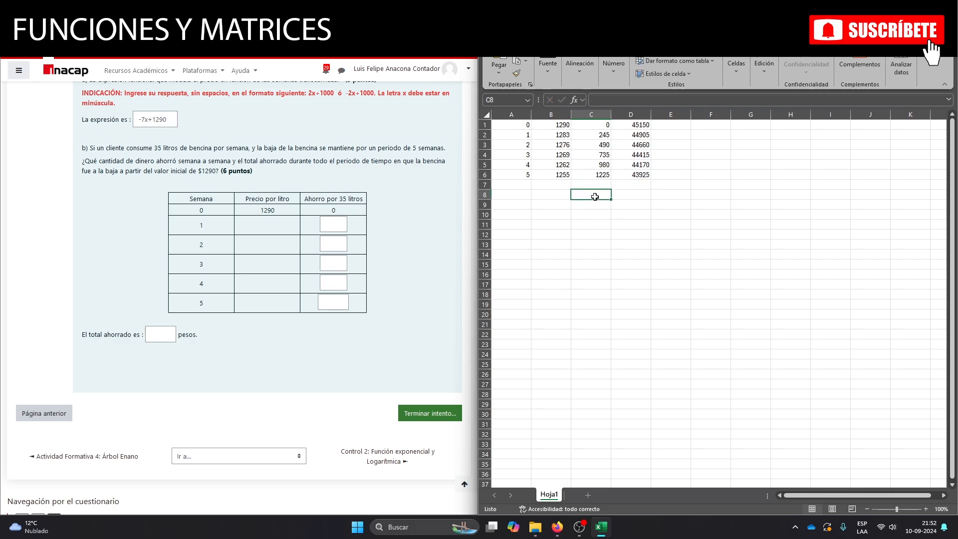
{"action": "left_click_drag", "start_coordinate": [591, 127], "coordinate": [593, 175]}
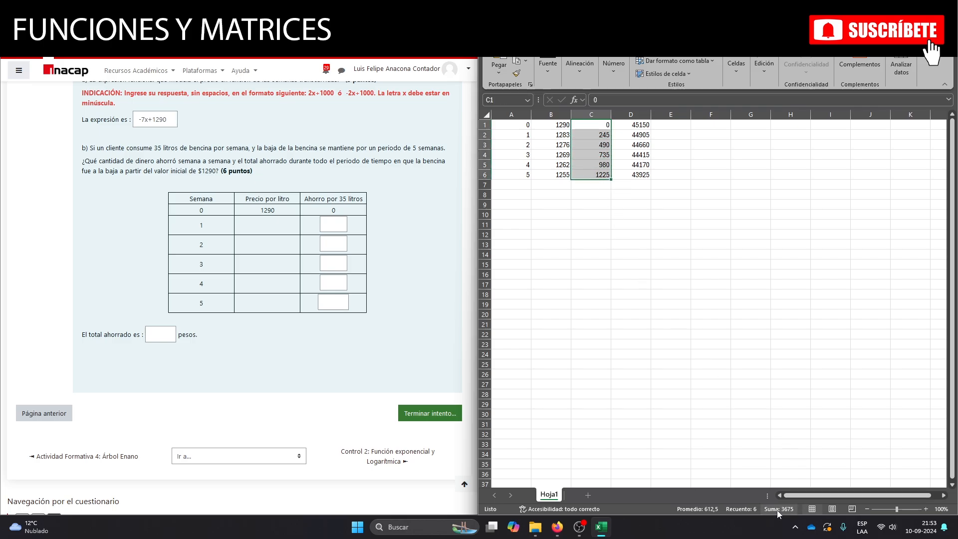
{"action": "left_click", "coordinate": [787, 508]}
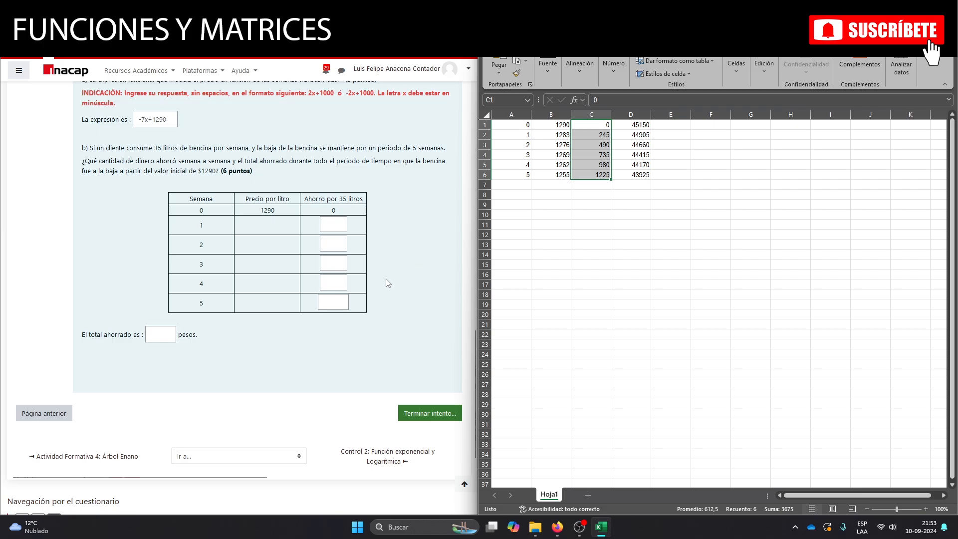
Fill in the quiz's 35-litre savings for weeks 1 to 5 as 245, 490, 735, 980 and 1225.
{"action": "left_click", "coordinate": [341, 222]}
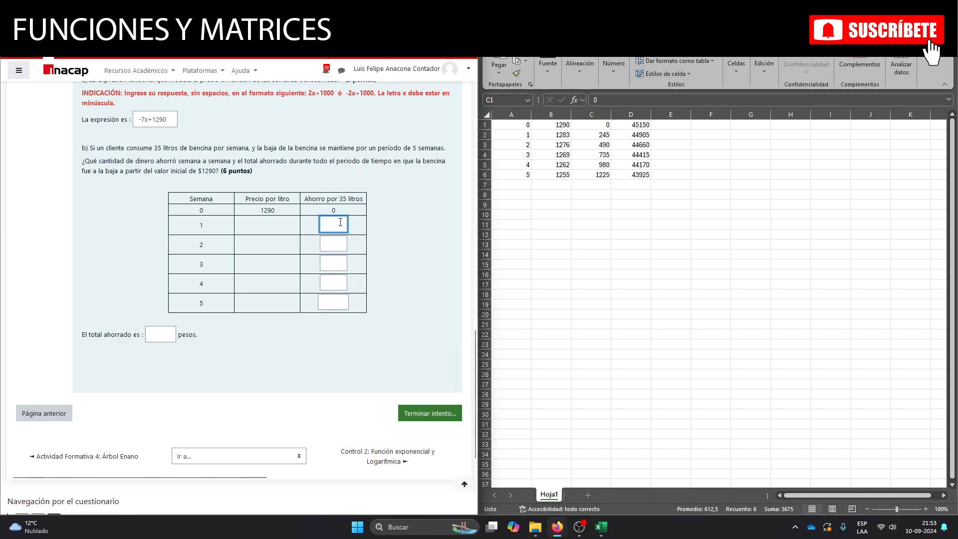
{"action": "type", "text": "245"}
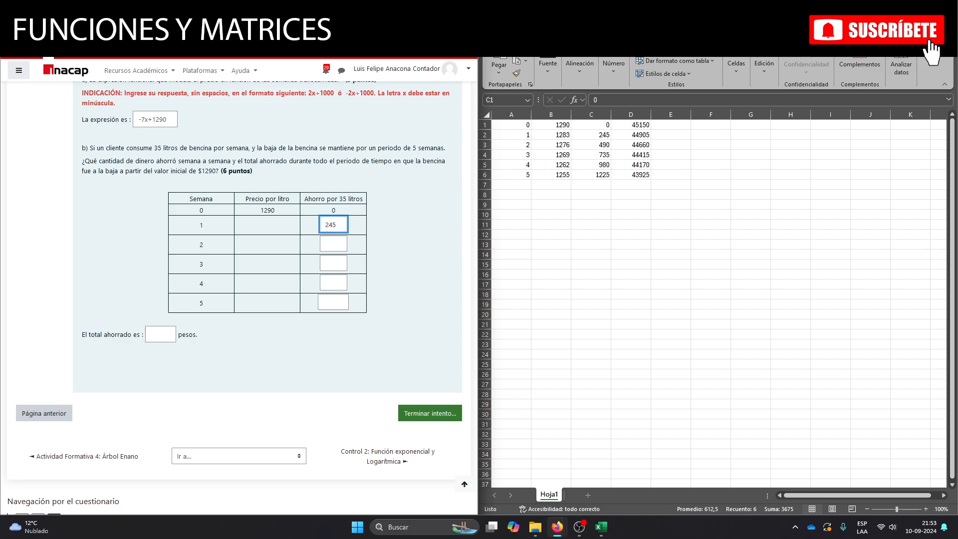
{"action": "left_click", "coordinate": [342, 240]}
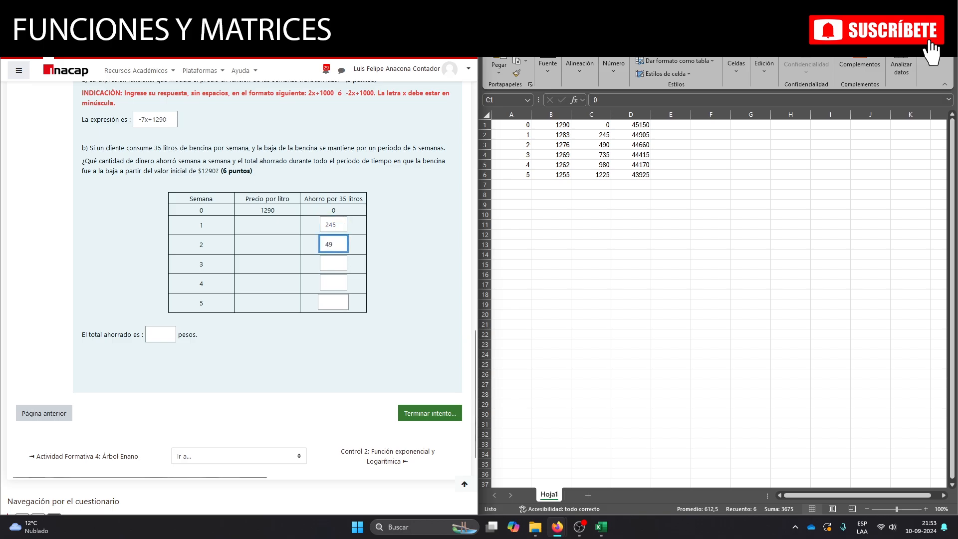
{"action": "left_click", "coordinate": [332, 266]}
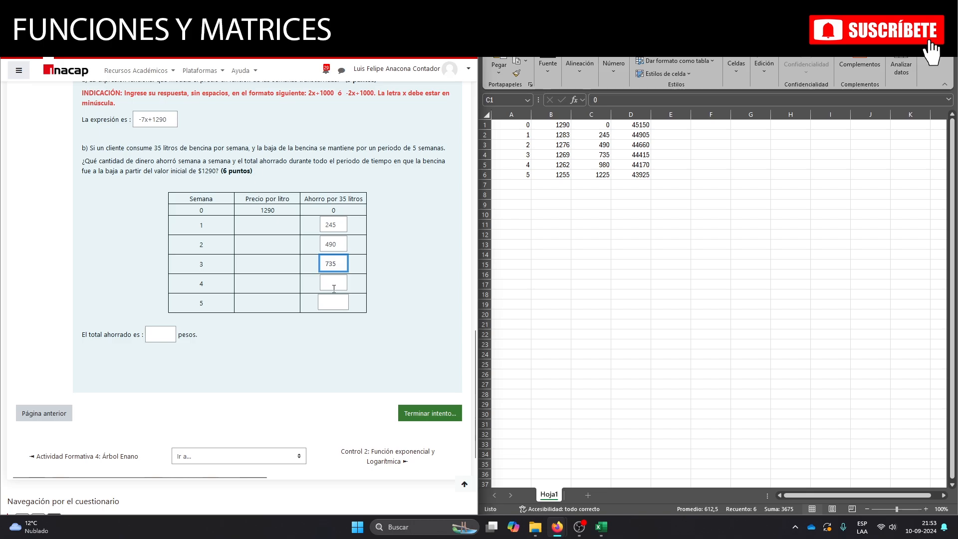
{"action": "left_click", "coordinate": [334, 288]}
{"action": "left_click", "coordinate": [335, 303]}
Calculate the total savings in C8 of the spreadsheet with the formula =SUMA(C1:C6).
{"action": "left_click", "coordinate": [596, 135]}
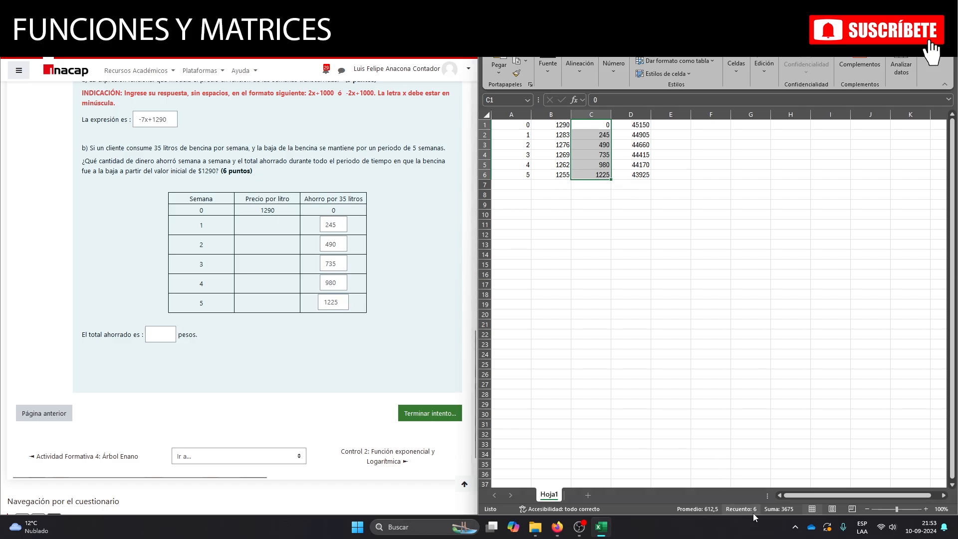
{"action": "left_click", "coordinate": [165, 338]}
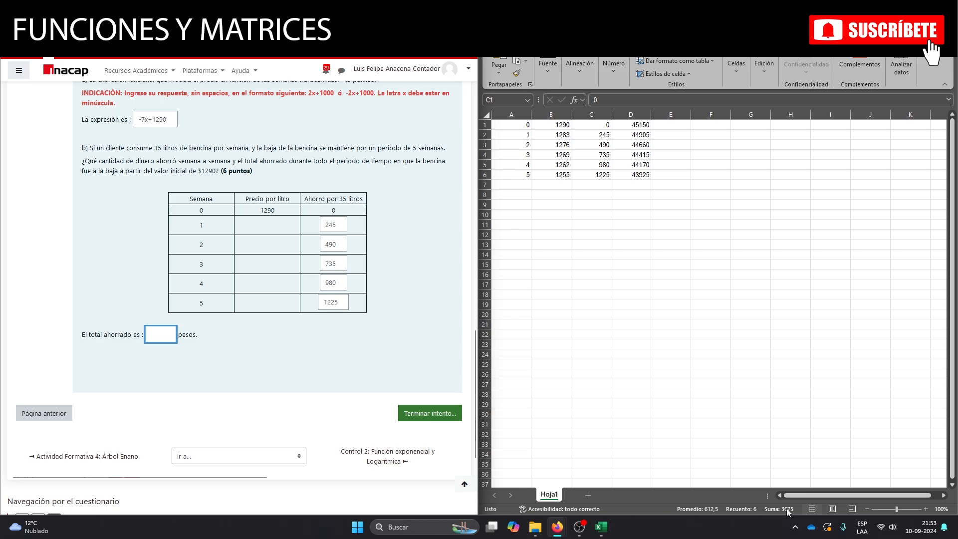
{"action": "left_click", "coordinate": [588, 198]}
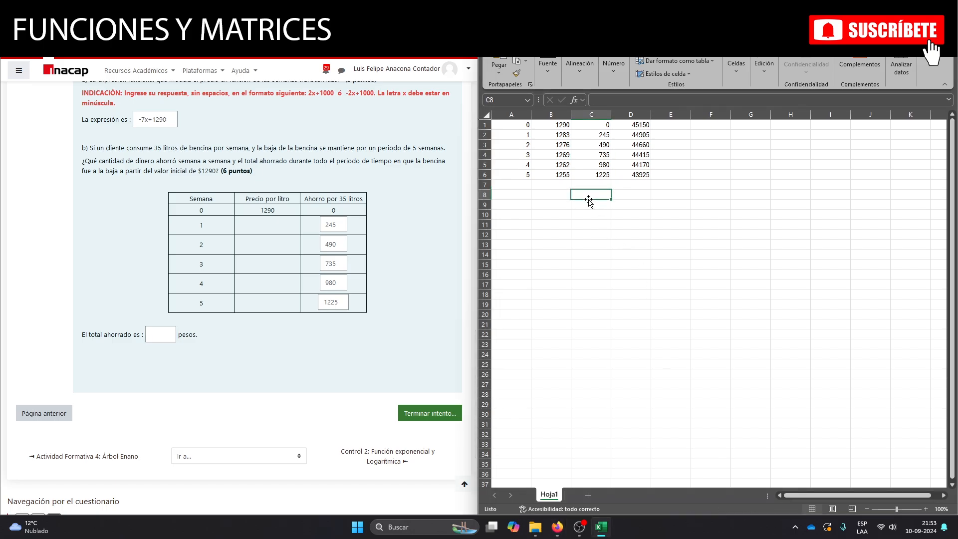
{"action": "type", "text": "=suma"}
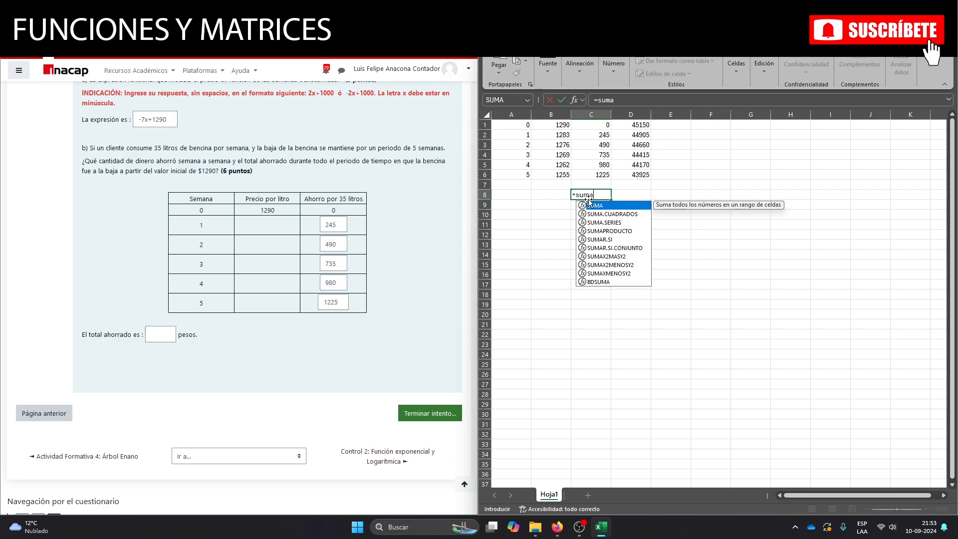
{"action": "key", "text": "Return"}
{"action": "left_click", "coordinate": [590, 194]}
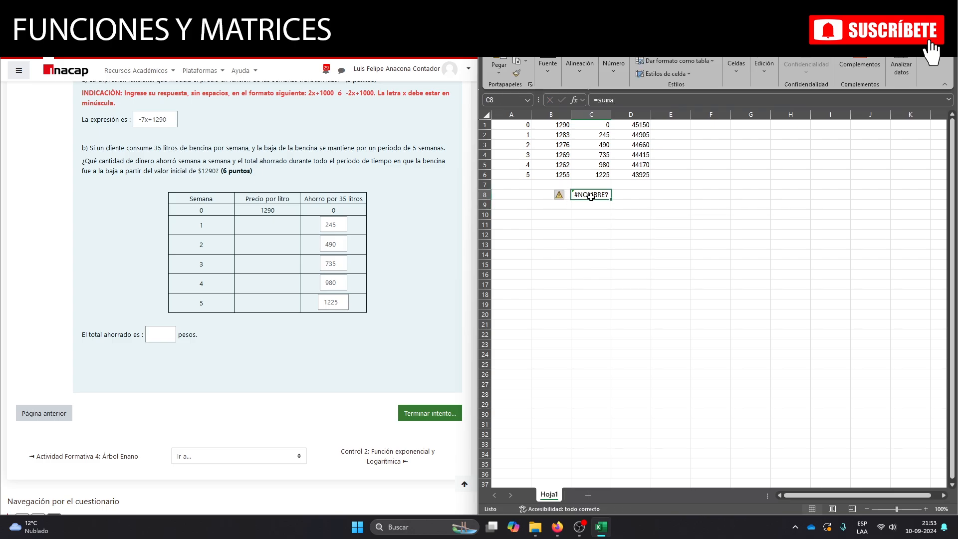
{"action": "left_click", "coordinate": [632, 100]}
{"action": "type", "text": "("}
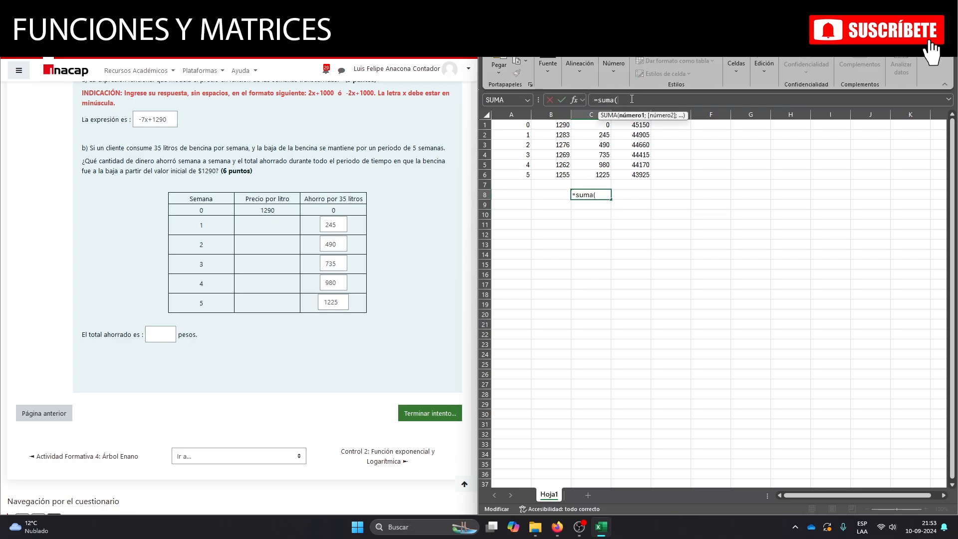
{"action": "left_click_drag", "start_coordinate": [591, 124], "coordinate": [588, 172]}
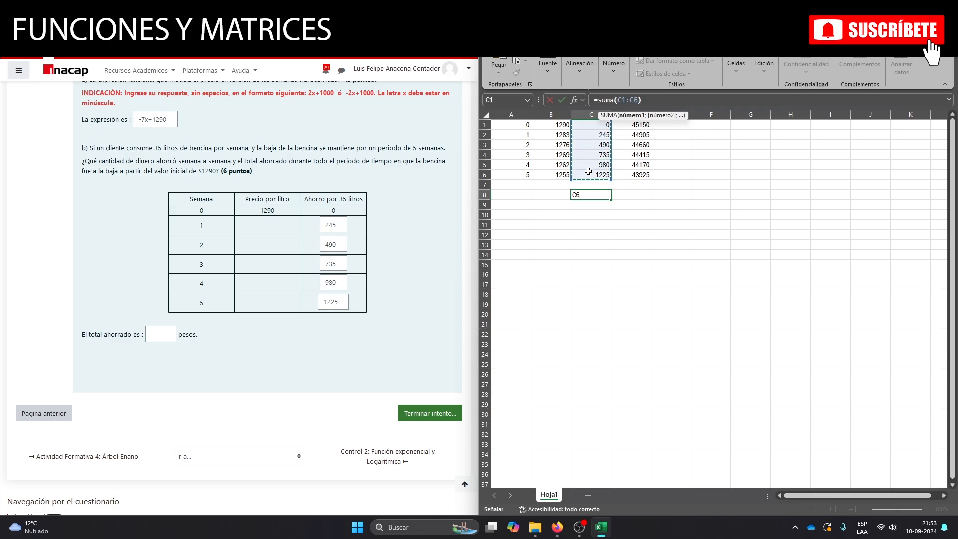
{"action": "key", "text": "Return"}
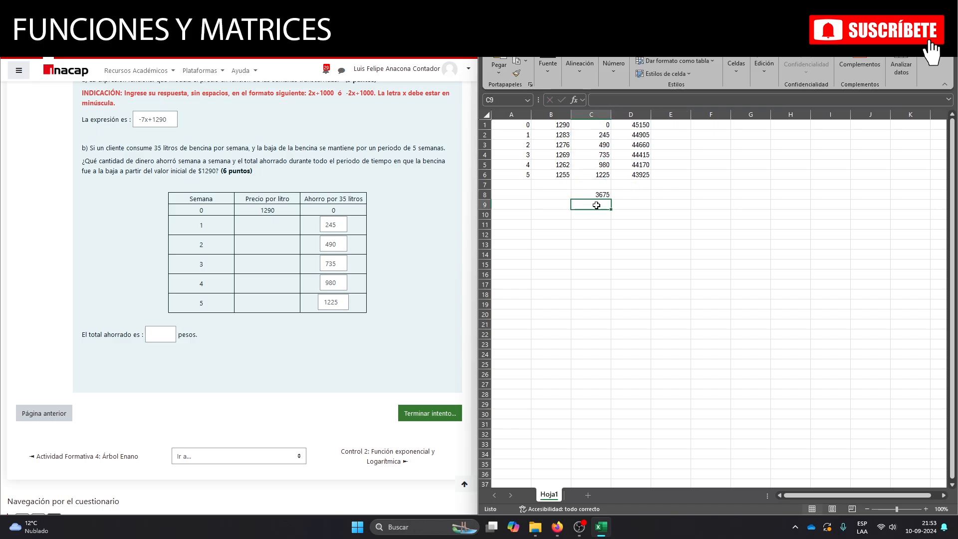
Enter 3675 pesos as the total saved in the quiz.
{"action": "left_click", "coordinate": [589, 195]}
{"action": "left_click", "coordinate": [157, 330]}
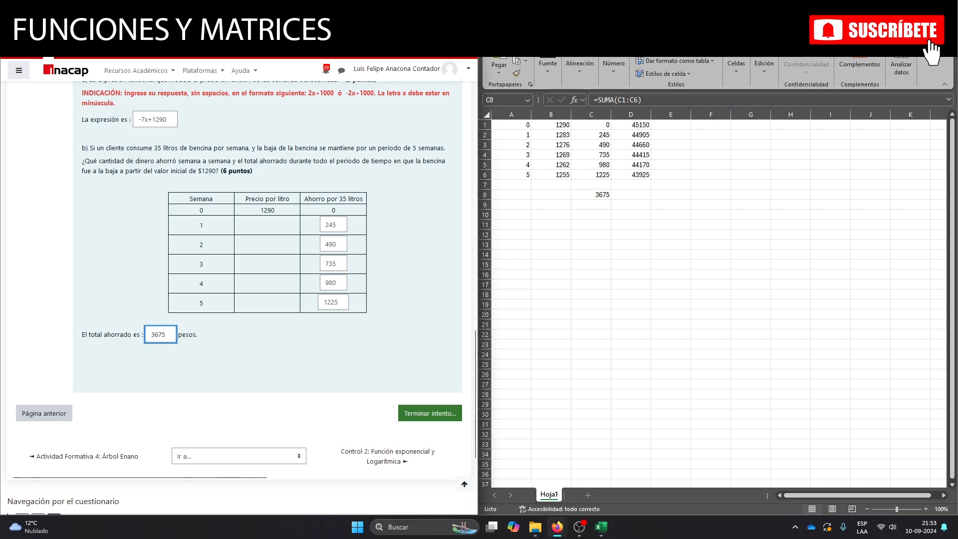
{"action": "left_click", "coordinate": [219, 352]}
Review the answers on the gasoline question page and open the attempt summary.
{"action": "scroll", "coordinate": [247, 402], "scroll_direction": "down", "scroll_amount": 3}
{"action": "scroll", "coordinate": [244, 402], "scroll_direction": "up", "scroll_amount": 15}
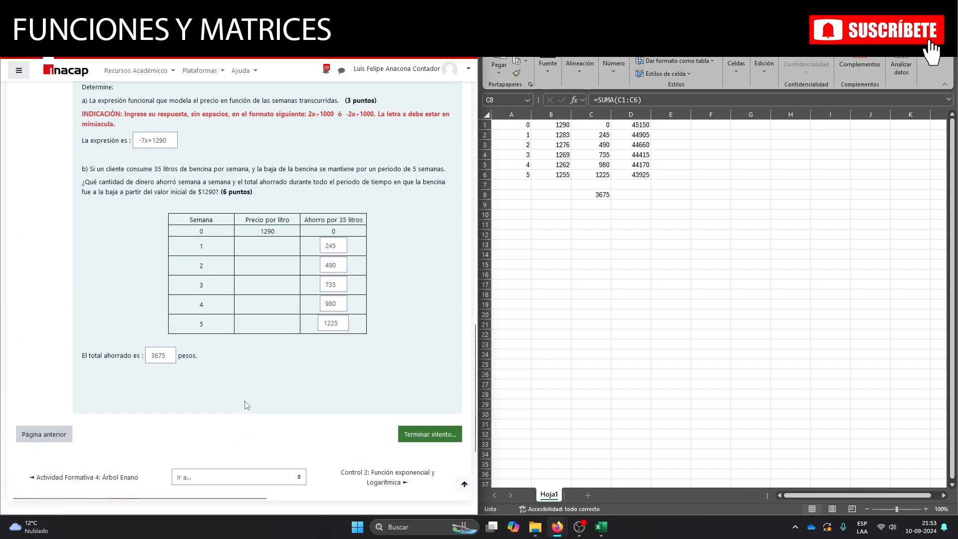
{"action": "scroll", "coordinate": [244, 405], "scroll_direction": "up", "scroll_amount": 5}
{"action": "scroll", "coordinate": [249, 407], "scroll_direction": "down", "scroll_amount": 15}
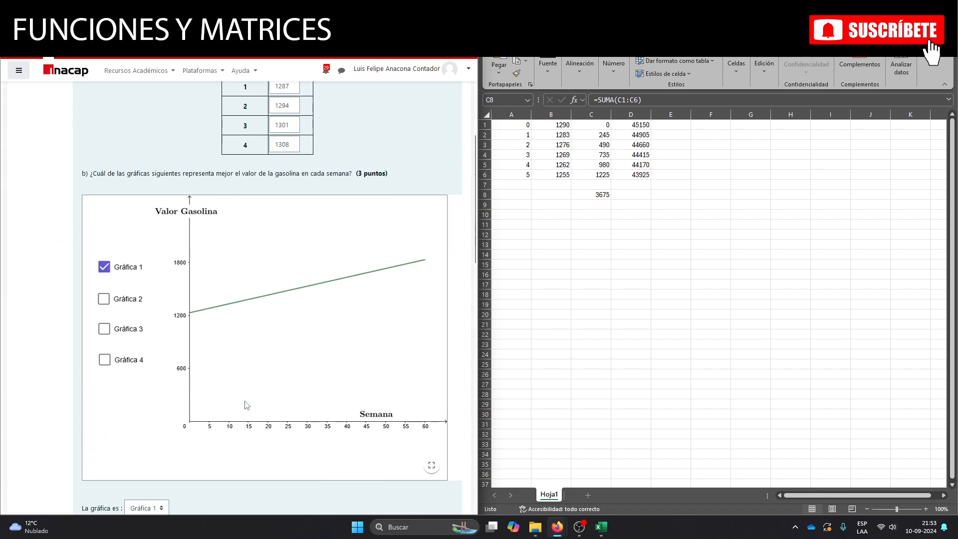
{"action": "scroll", "coordinate": [255, 409], "scroll_direction": "down", "scroll_amount": 4}
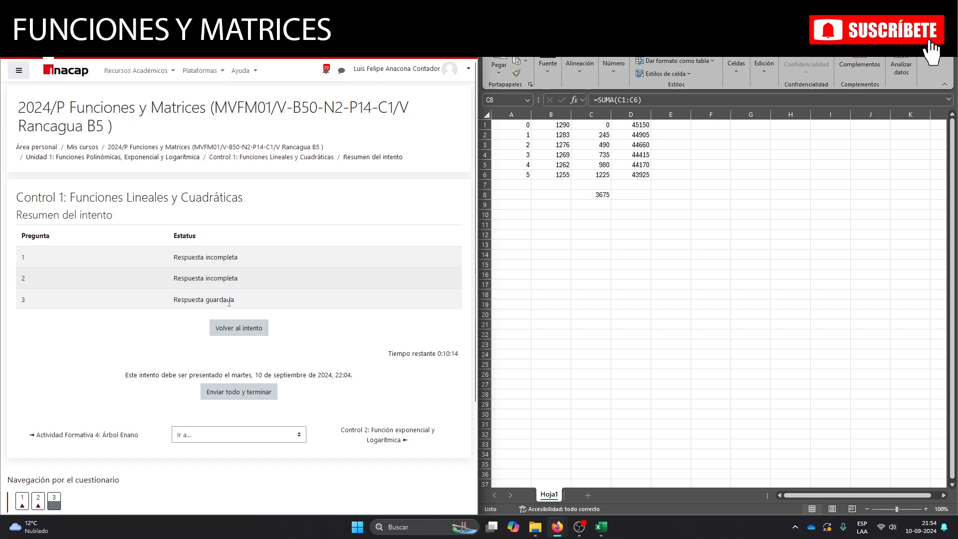
Return to the quiz attempt and review the saved answers to question 2 about the object's height.
{"action": "left_click", "coordinate": [241, 327]}
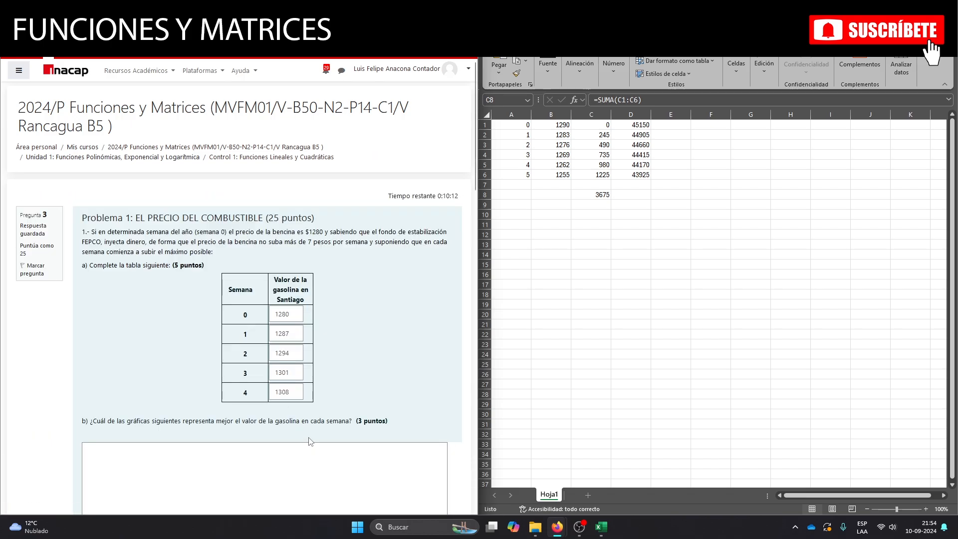
{"action": "scroll", "coordinate": [287, 432], "scroll_direction": "down", "scroll_amount": 5}
{"action": "scroll", "coordinate": [284, 430], "scroll_direction": "down", "scroll_amount": 15}
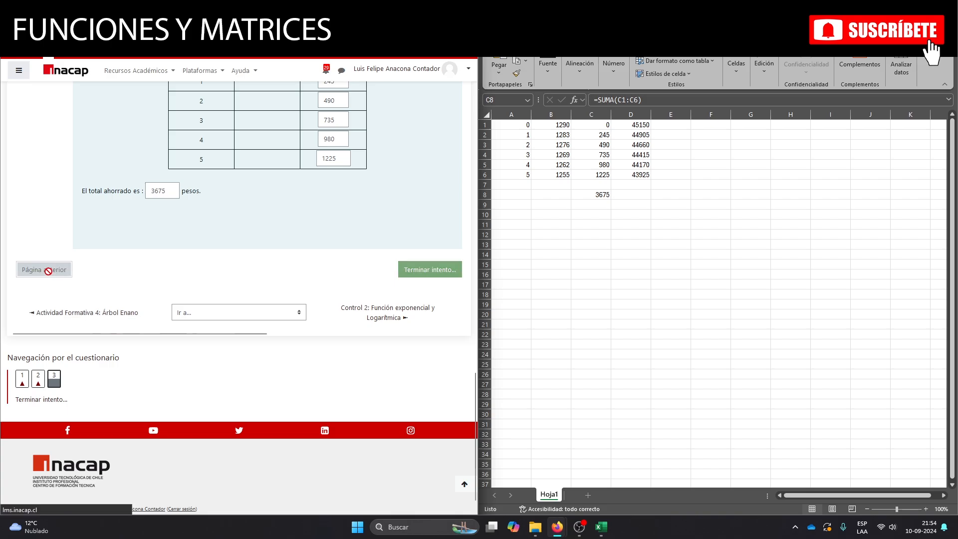
{"action": "left_click", "coordinate": [47, 269]}
{"action": "scroll", "coordinate": [36, 289], "scroll_direction": "down", "scroll_amount": 10}
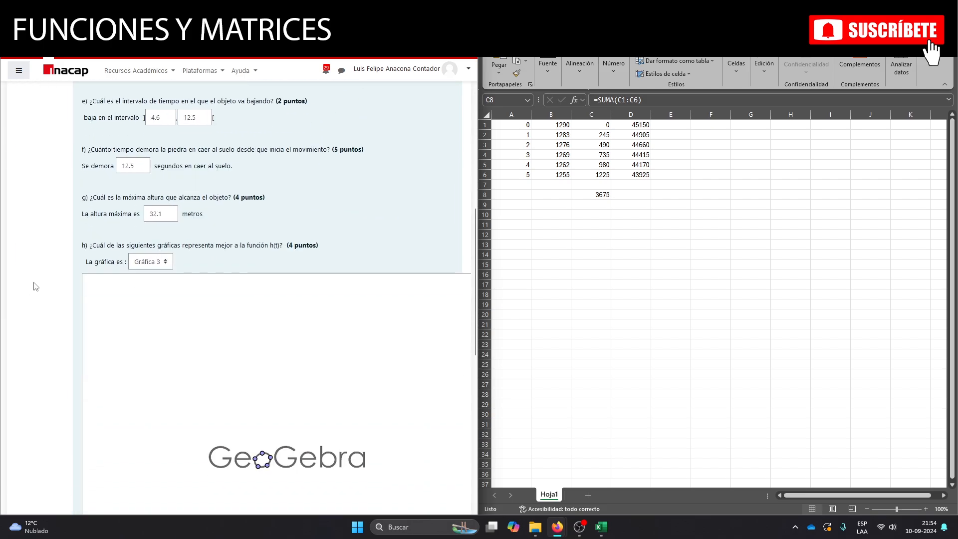
{"action": "scroll", "coordinate": [30, 285], "scroll_direction": "up", "scroll_amount": 3}
{"action": "scroll", "coordinate": [30, 287], "scroll_direction": "up", "scroll_amount": 8}
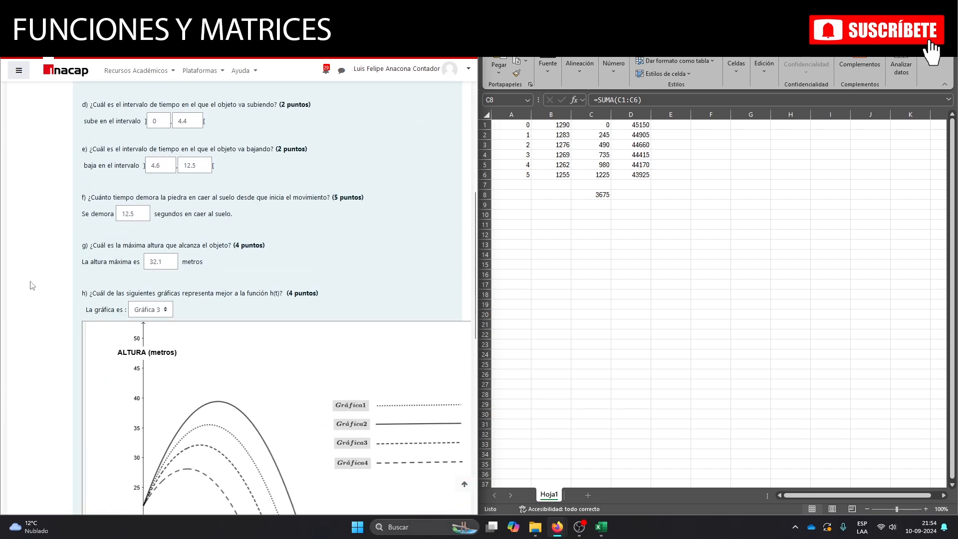
{"action": "scroll", "coordinate": [28, 292], "scroll_direction": "down", "scroll_amount": 10}
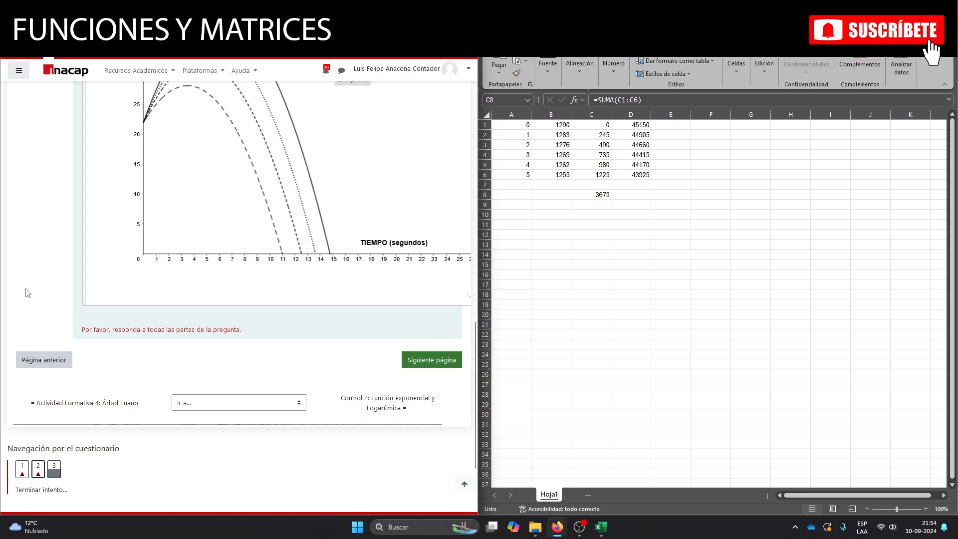
Go back to question 1 and review the saved linear and quadratic fit answers.
{"action": "left_click", "coordinate": [42, 357]}
{"action": "scroll", "coordinate": [26, 332], "scroll_direction": "down", "scroll_amount": 9}
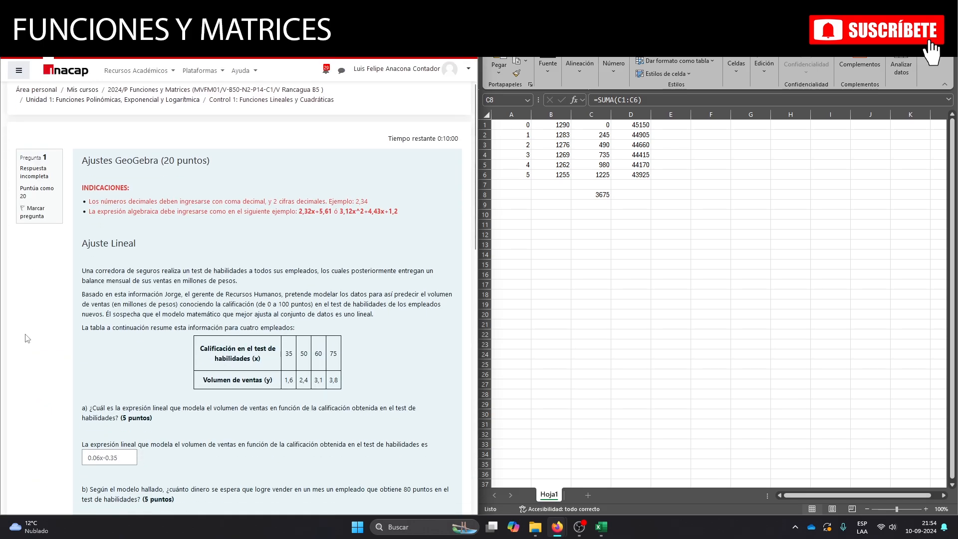
{"action": "scroll", "coordinate": [26, 336], "scroll_direction": "down", "scroll_amount": 6}
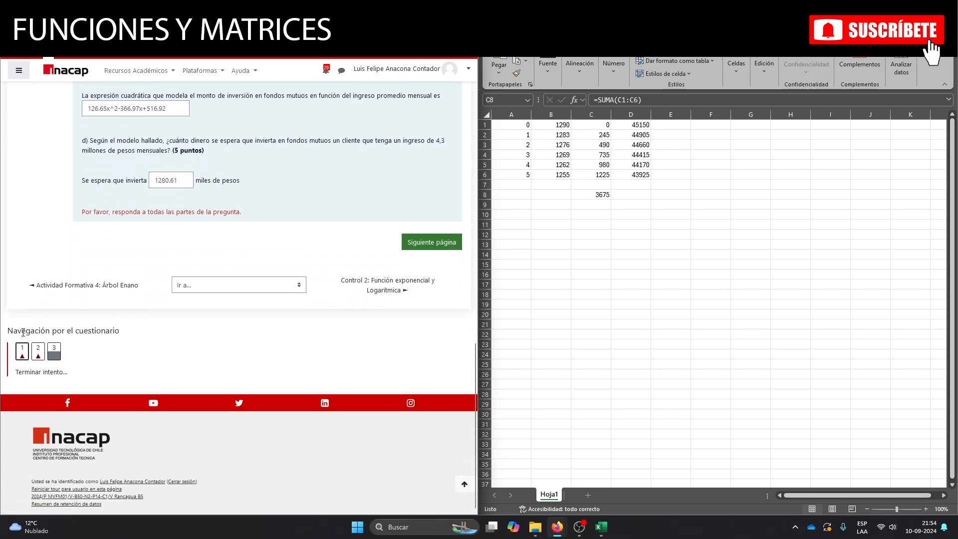
Return to question 3 by way of question 2 and review its gasoline price answers.
{"action": "left_click", "coordinate": [436, 243]}
{"action": "scroll", "coordinate": [145, 350], "scroll_direction": "down", "scroll_amount": 20}
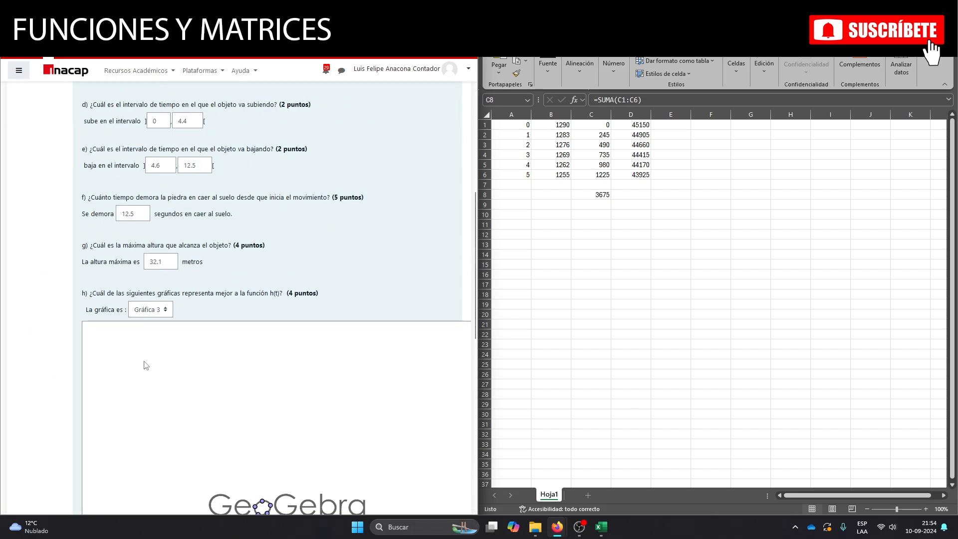
{"action": "left_click", "coordinate": [55, 471]}
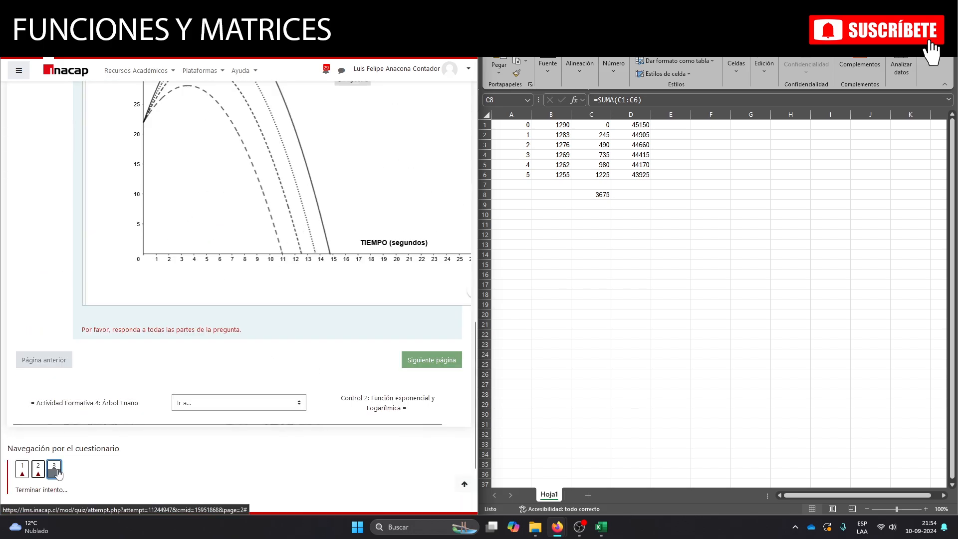
{"action": "scroll", "coordinate": [325, 413], "scroll_direction": "down", "scroll_amount": 20}
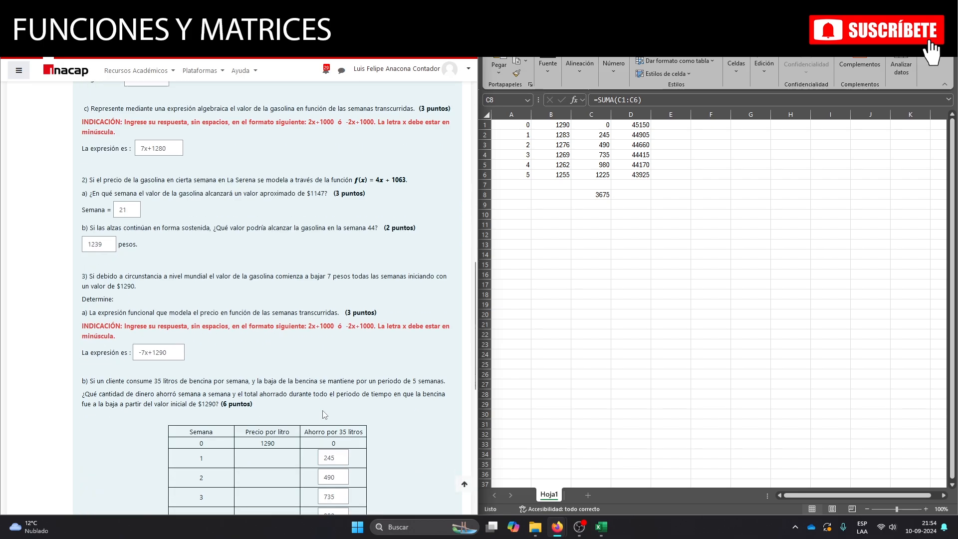
Finish the quiz attempt and submit all answers, confirming the final submission.
{"action": "left_click", "coordinate": [437, 272]}
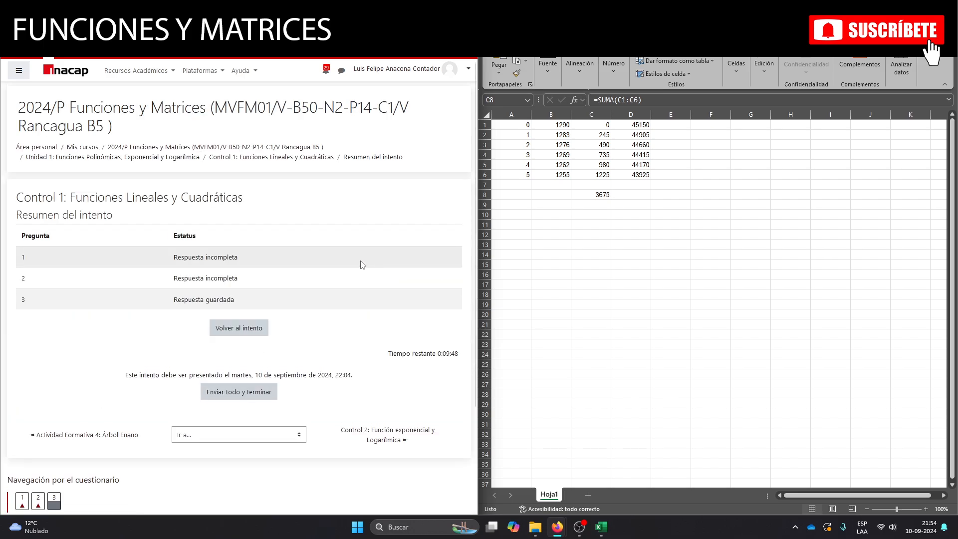
{"action": "left_click", "coordinate": [244, 394]}
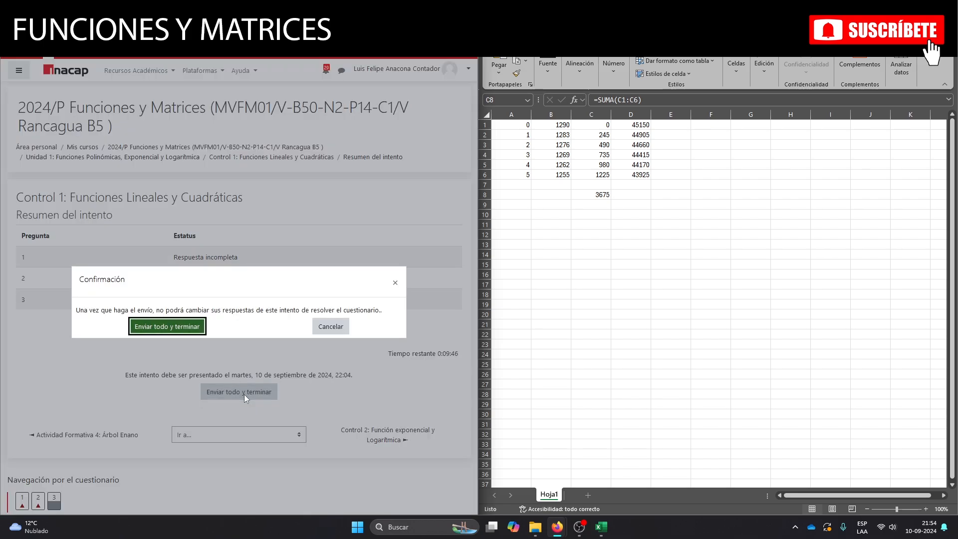
{"action": "left_click", "coordinate": [172, 328]}
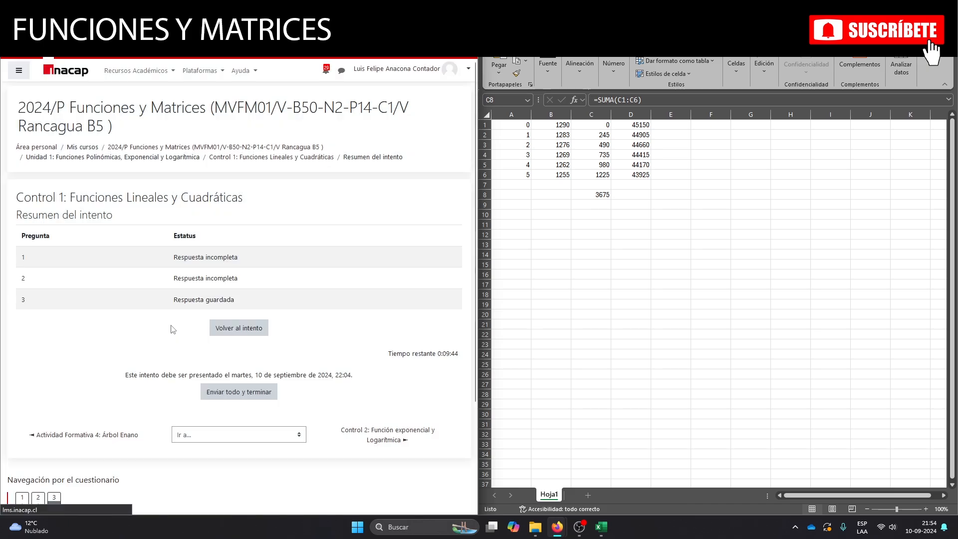
Examine the previous attempts summary and the final grade for the quiz.
{"action": "scroll", "coordinate": [163, 333], "scroll_direction": "down", "scroll_amount": 5}
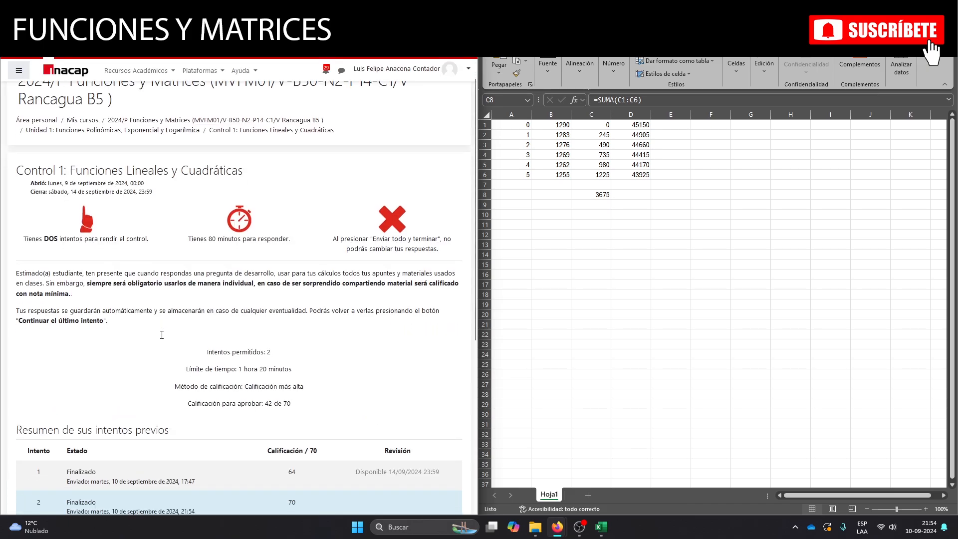
{"action": "scroll", "coordinate": [161, 335], "scroll_direction": "down", "scroll_amount": 2}
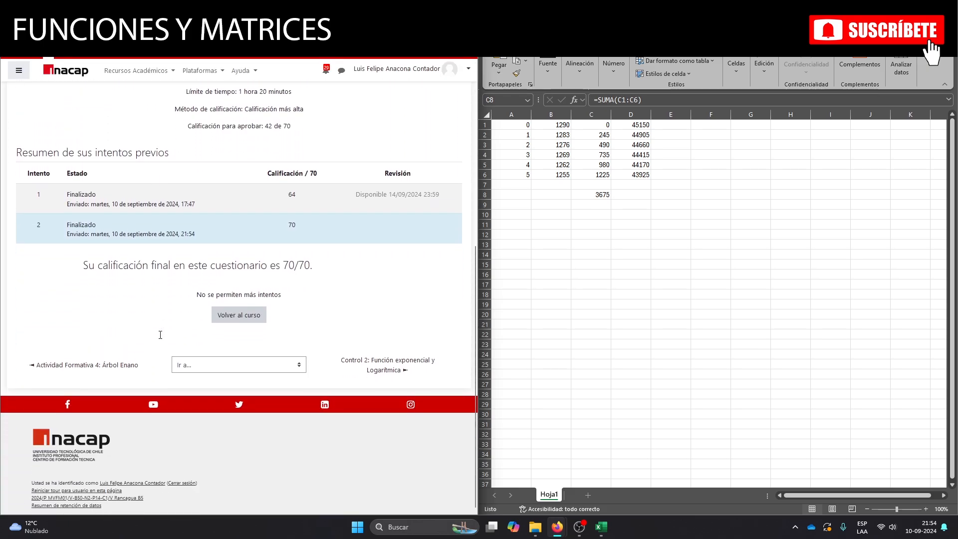
{"action": "left_click_drag", "start_coordinate": [329, 266], "coordinate": [80, 274]}
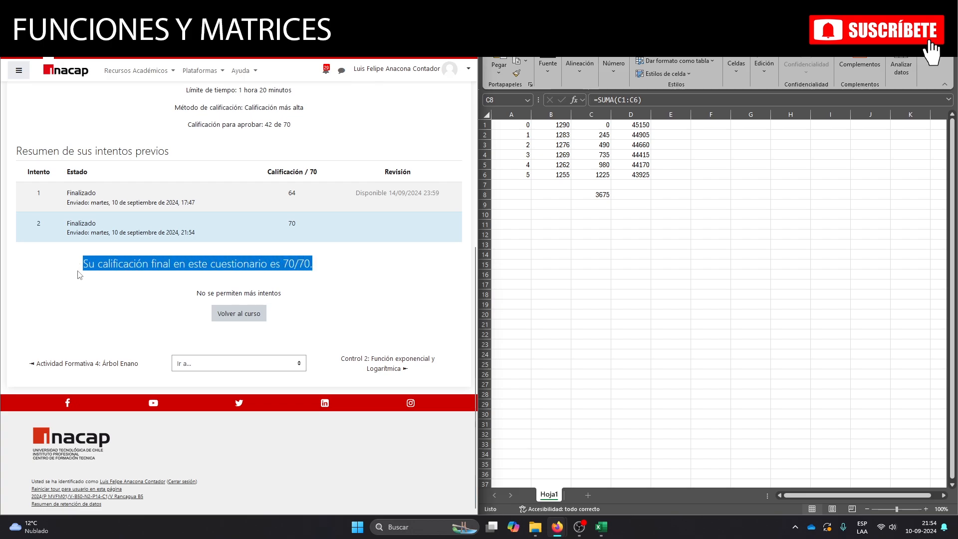
{"action": "left_click", "coordinate": [322, 267]}
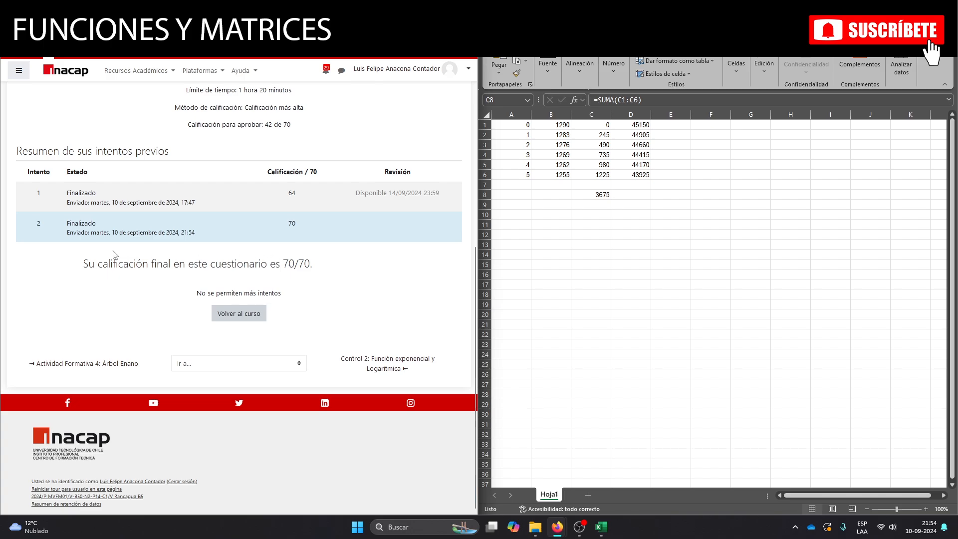